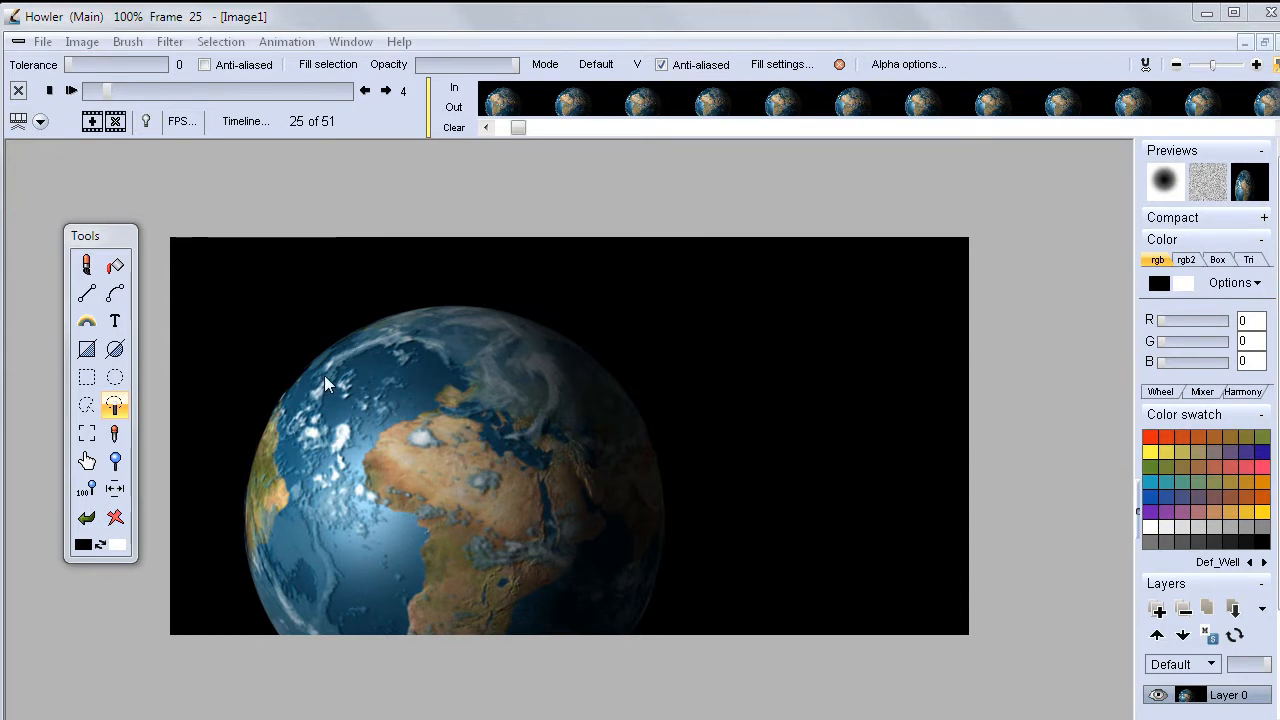
Crop the animation to a rectangular selection around the upper half of the globe.
{"action": "left_click", "coordinate": [88, 379]}
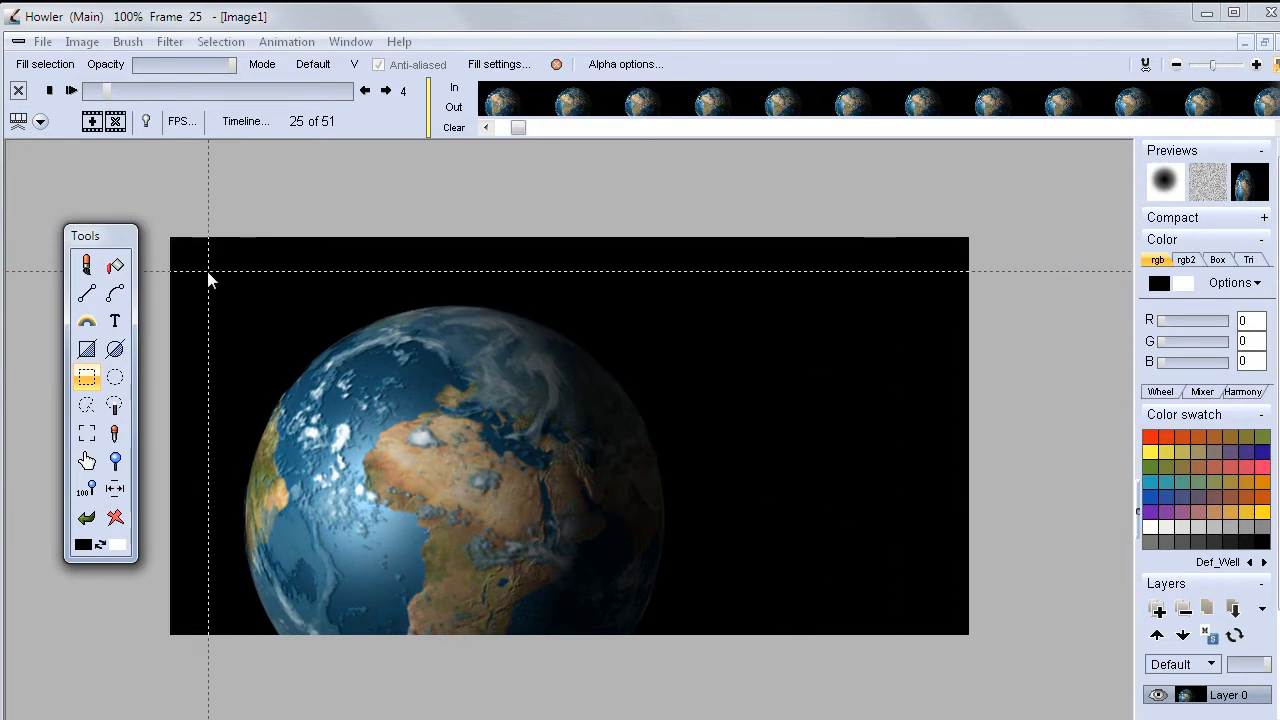
{"action": "left_click_drag", "start_coordinate": [208, 280], "coordinate": [706, 531]}
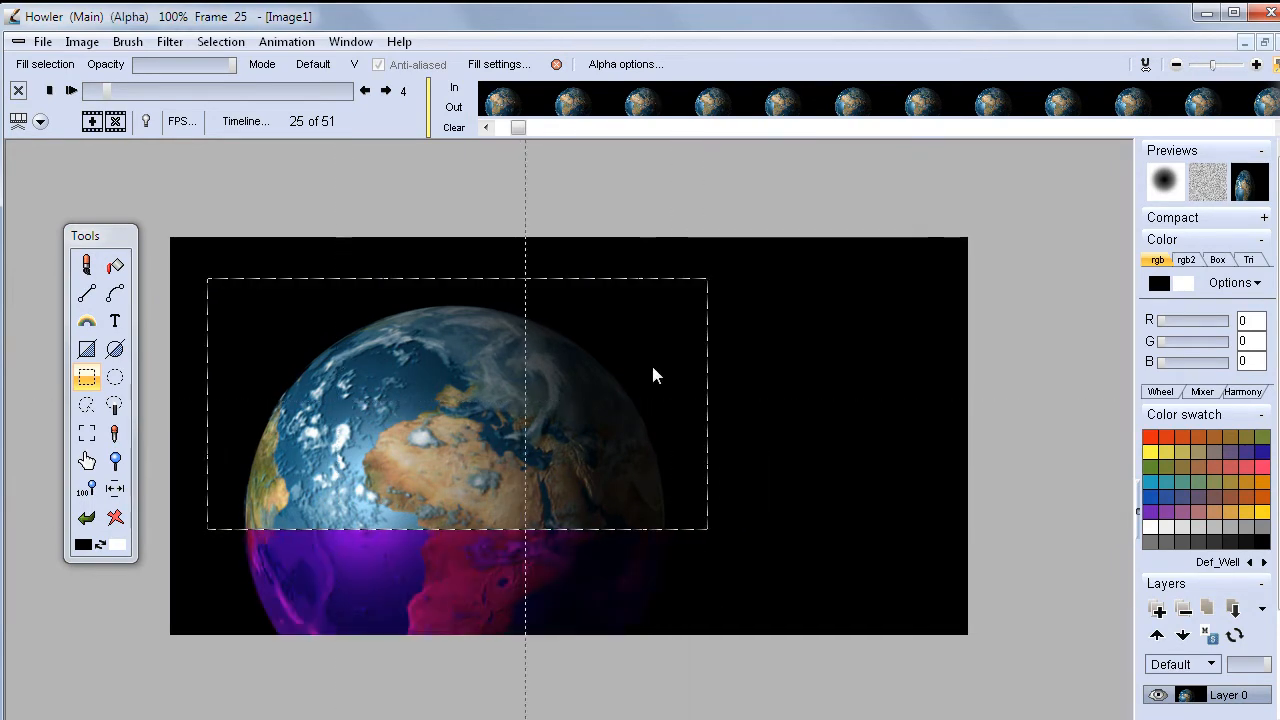
{"action": "left_click", "coordinate": [82, 41]}
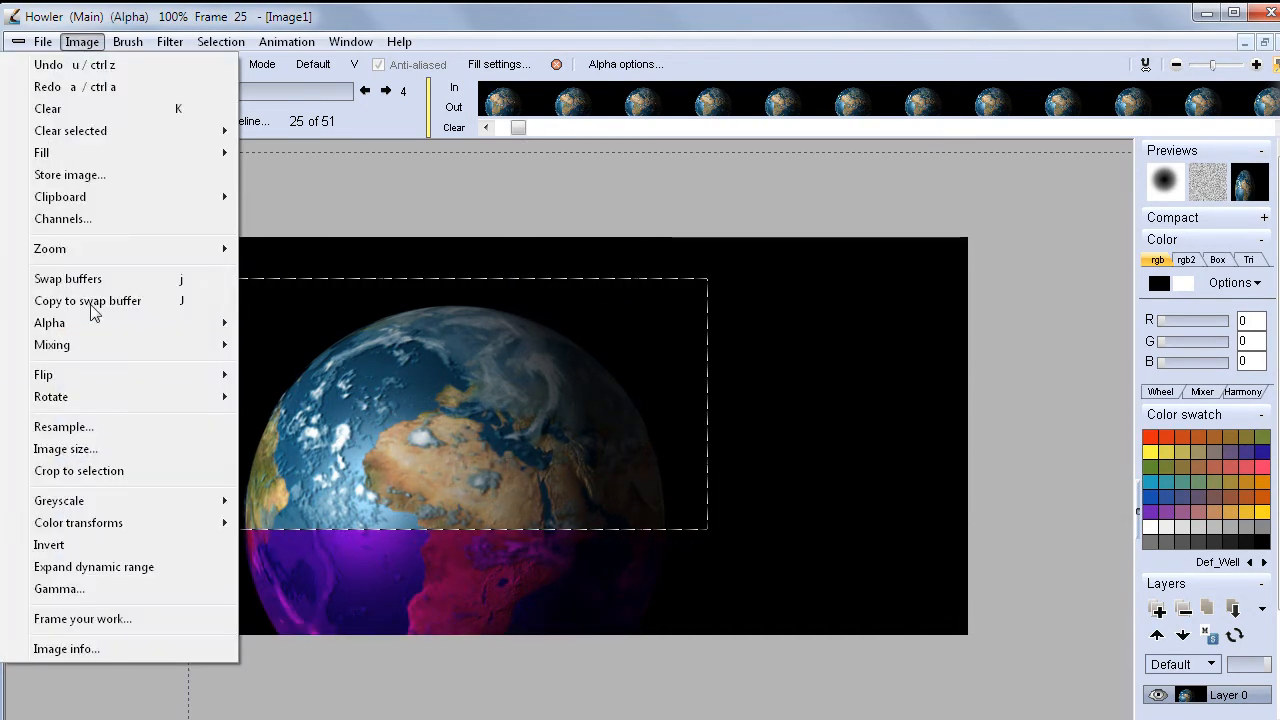
{"action": "left_click", "coordinate": [90, 471]}
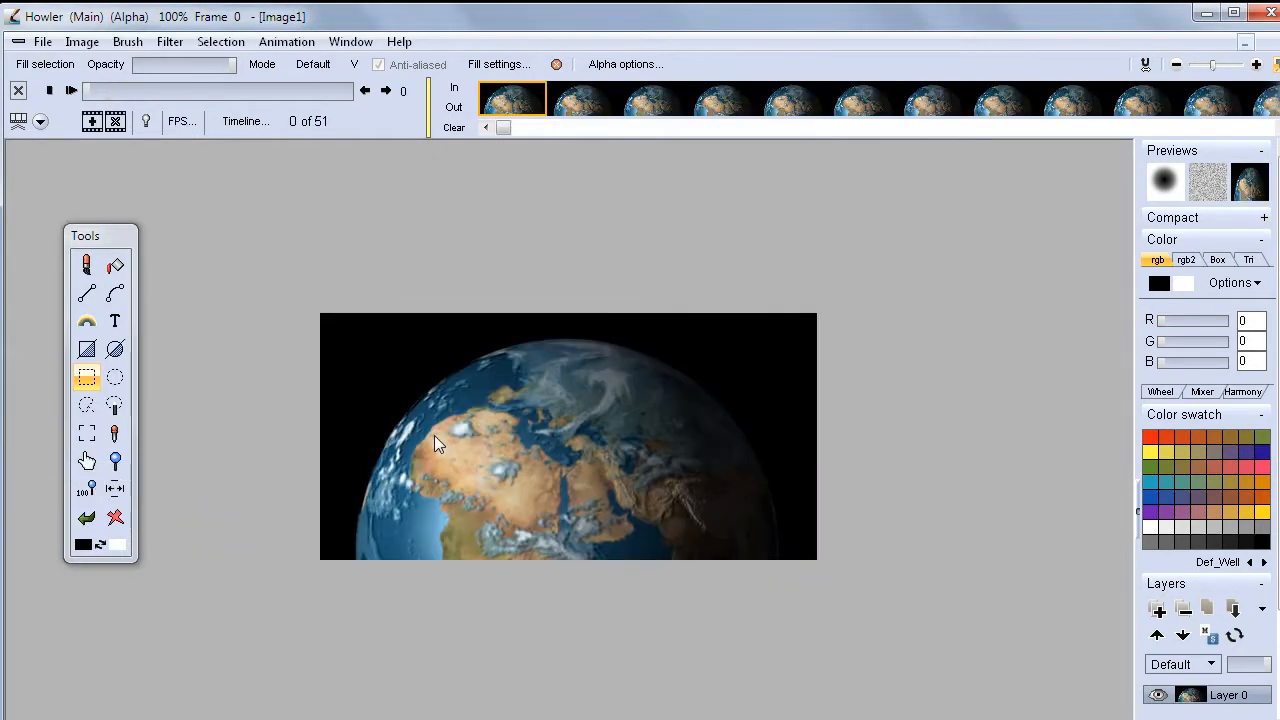
Return to frame 0 and save the cropped animation as 4 in dwa format in the spinningGlobe folder.
{"action": "mouse_move", "coordinate": [108, 95]}
{"action": "left_mouse_down"}
{"action": "mouse_move", "coordinate": [271, 88]}
{"action": "mouse_move", "coordinate": [363, 108]}
{"action": "mouse_move", "coordinate": [86, 104]}
{"action": "left_mouse_up"}
{"action": "left_click", "coordinate": [268, 44]}
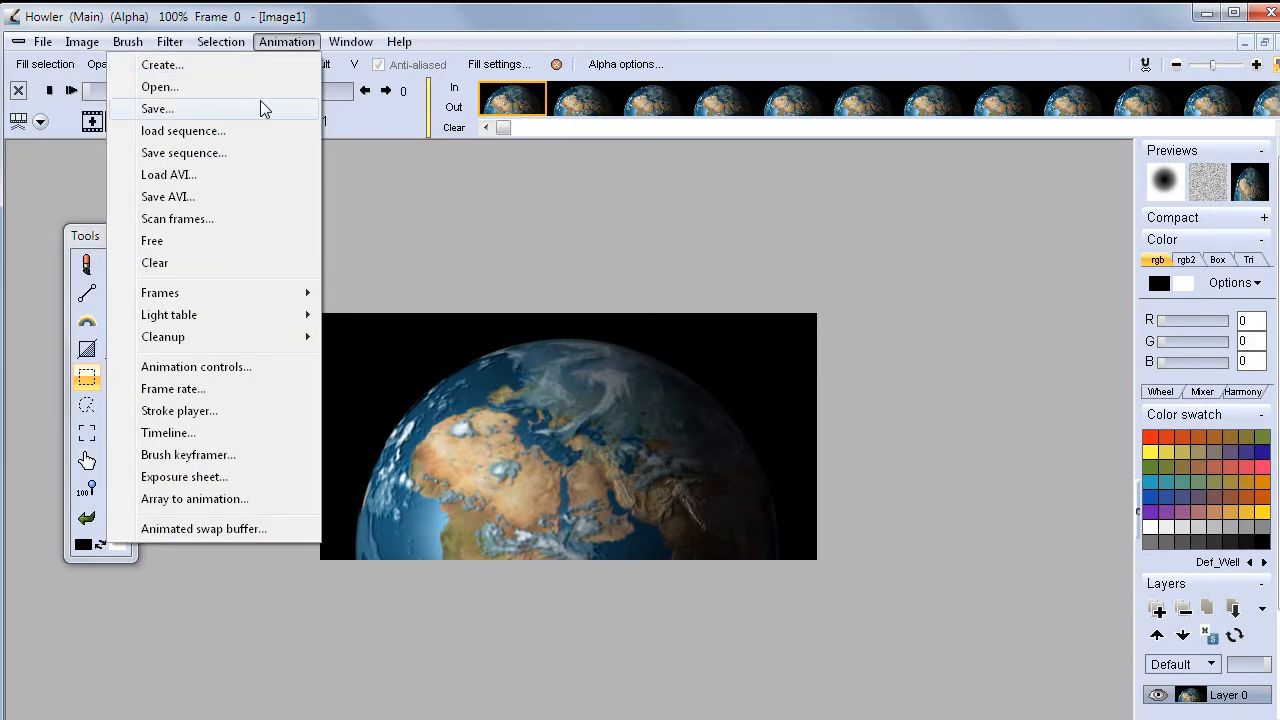
{"action": "left_click", "coordinate": [260, 108]}
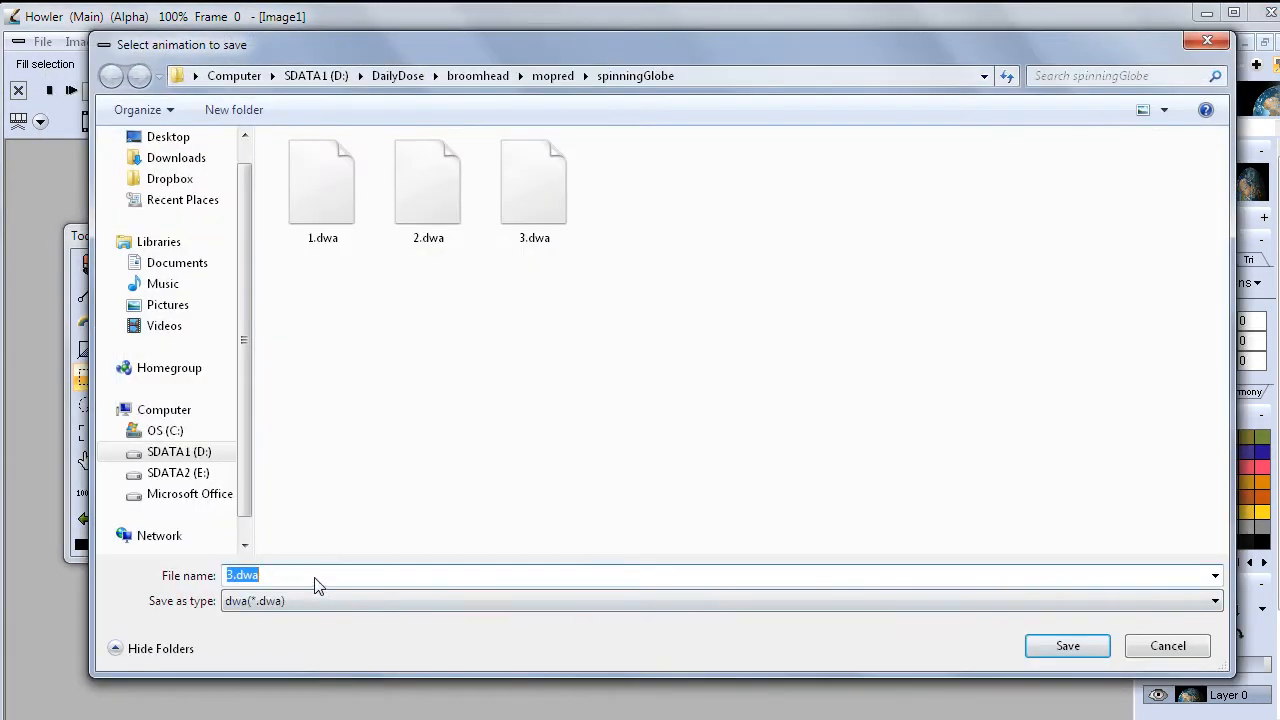
{"action": "type", "text": "4"}
{"action": "left_click", "coordinate": [1064, 646]}
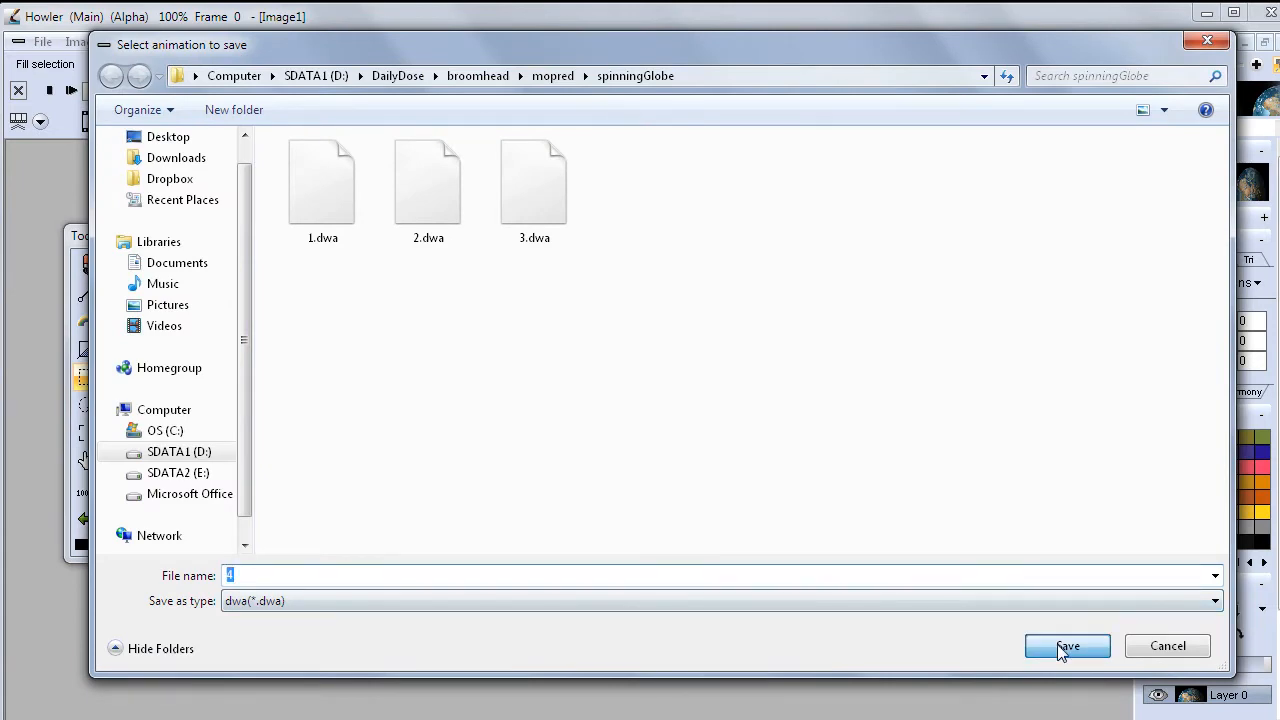
{"action": "left_click", "coordinate": [830, 538]}
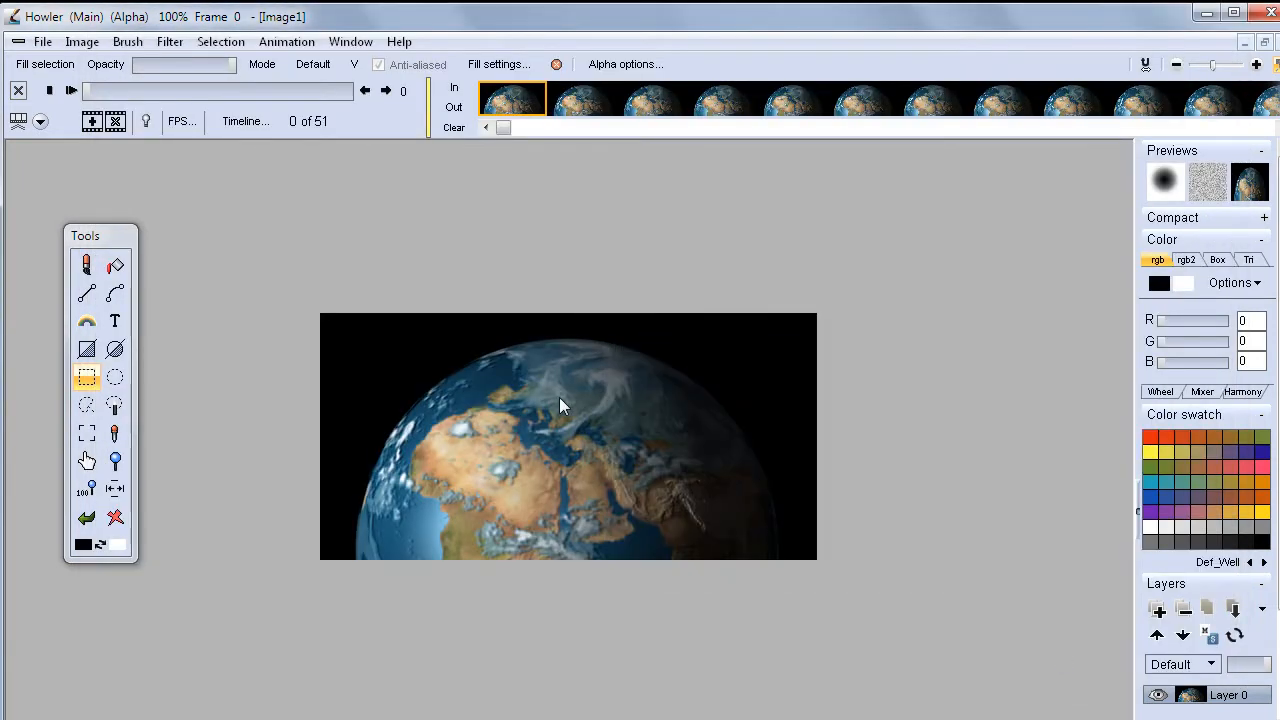
Time-stretch the animation to 600 frames with frame blending enabled.
{"action": "mouse_move", "coordinate": [88, 90]}
{"action": "left_mouse_down"}
{"action": "mouse_move", "coordinate": [300, 90]}
{"action": "mouse_move", "coordinate": [104, 86]}
{"action": "left_mouse_up"}
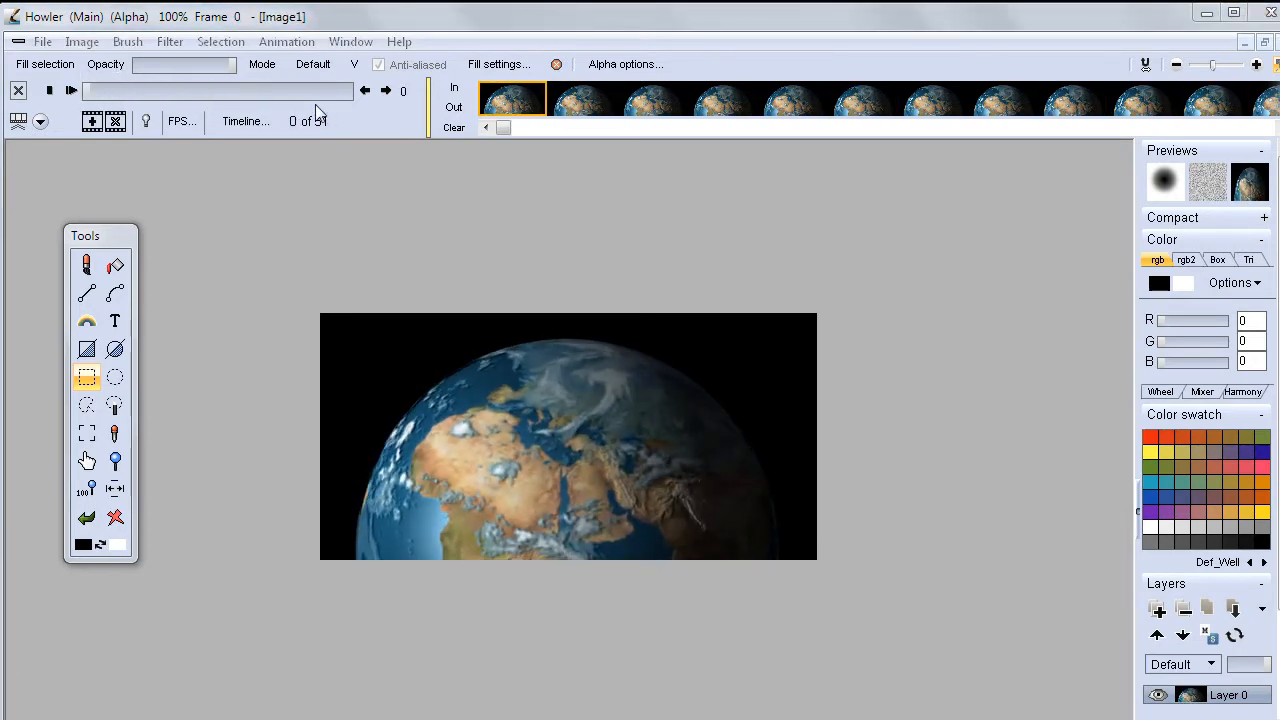
{"action": "left_click", "coordinate": [287, 42]}
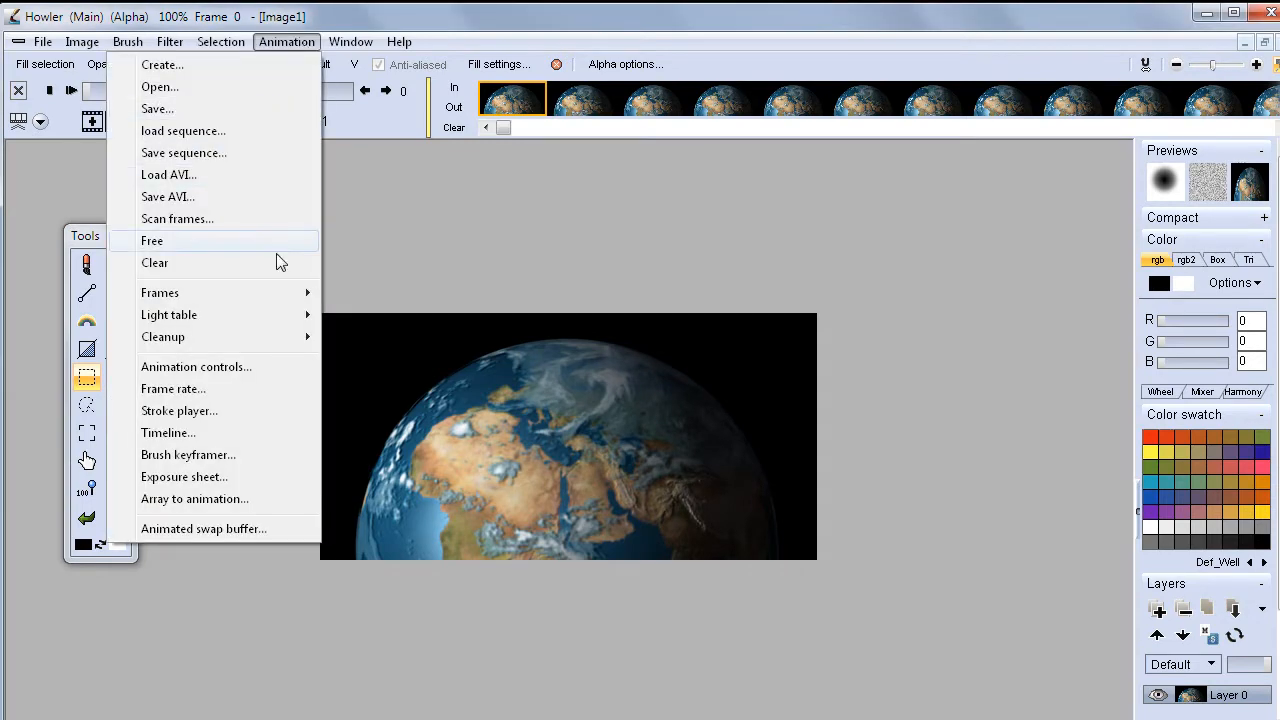
{"action": "mouse_move", "coordinate": [280, 300]}
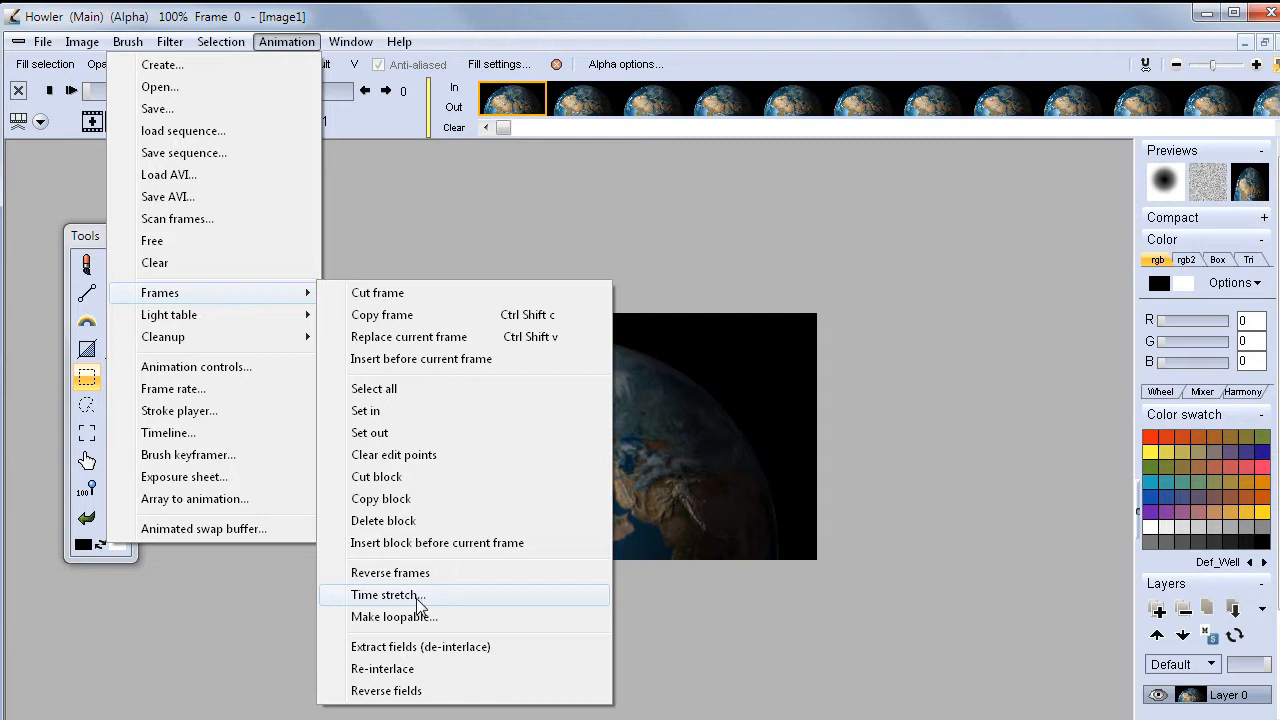
{"action": "left_click", "coordinate": [418, 598]}
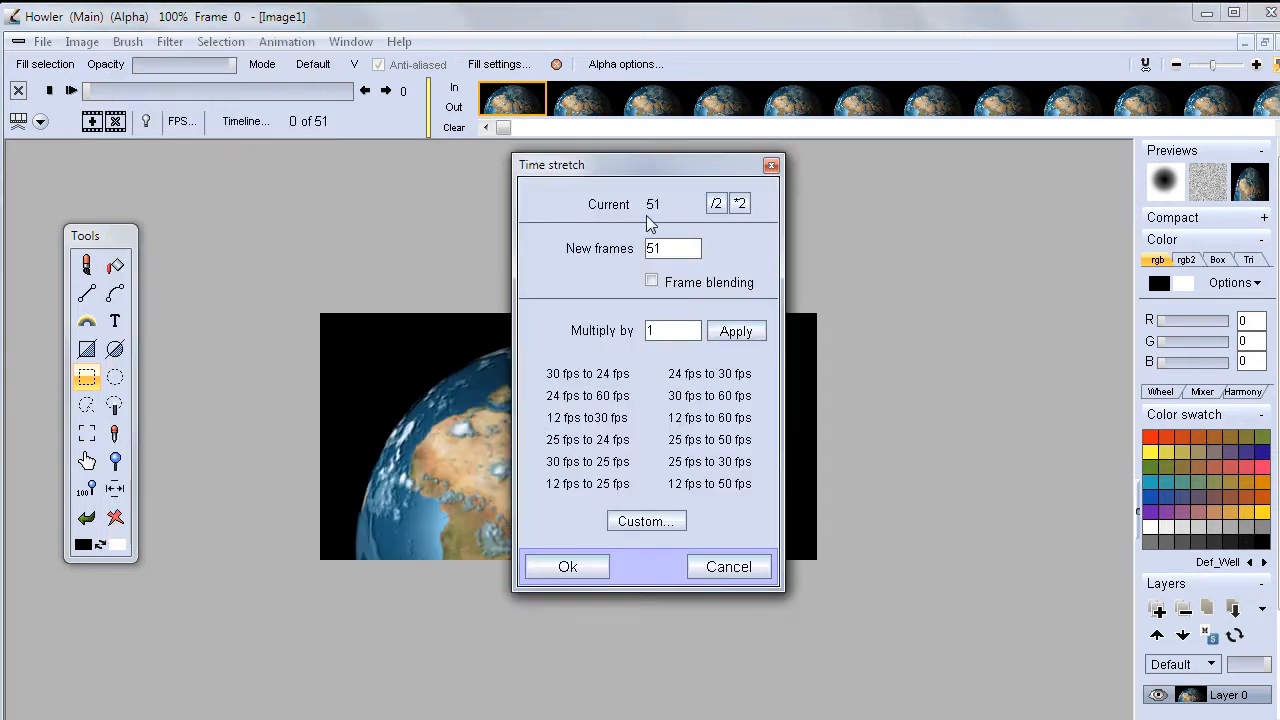
{"action": "left_click_drag", "start_coordinate": [646, 180], "coordinate": [909, 219]}
{"action": "left_click", "coordinate": [915, 321]}
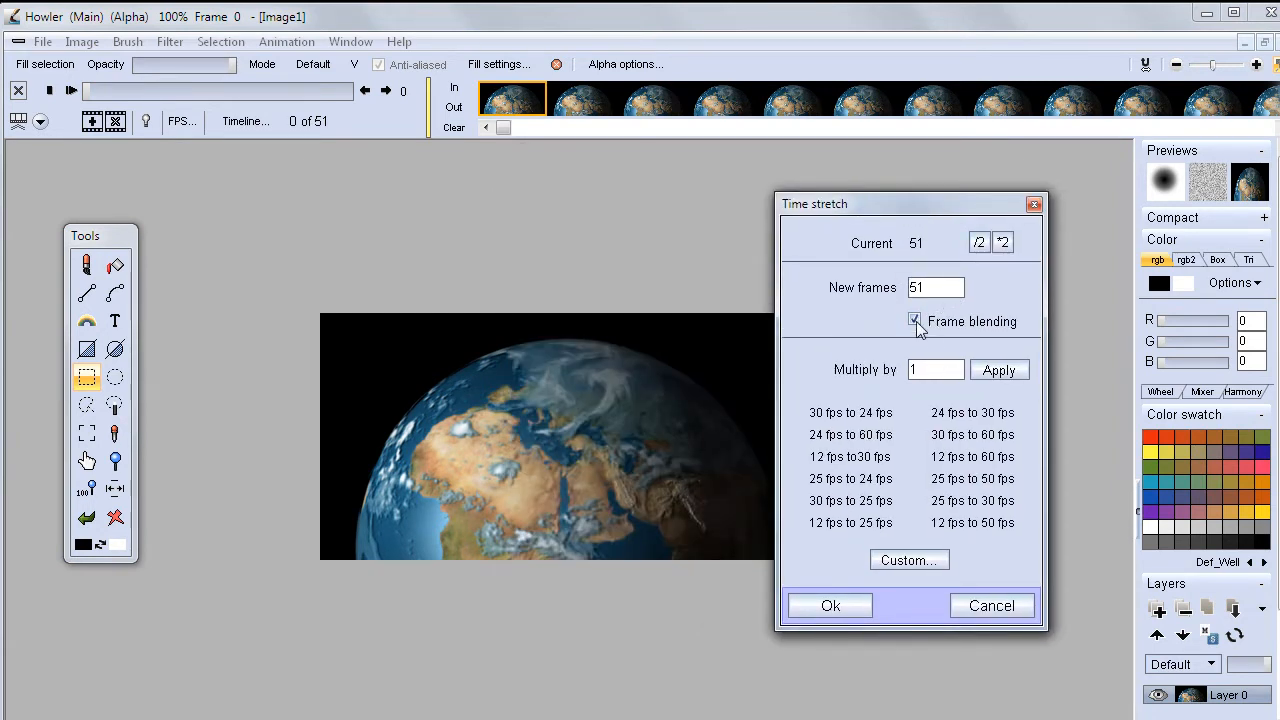
{"action": "double_click", "coordinate": [950, 297]}
{"action": "left_click", "coordinate": [1003, 243]}
{"action": "left_click_drag", "start_coordinate": [942, 288], "coordinate": [876, 288]}
{"action": "type", "text": "600"}
{"action": "left_click", "coordinate": [866, 604]}
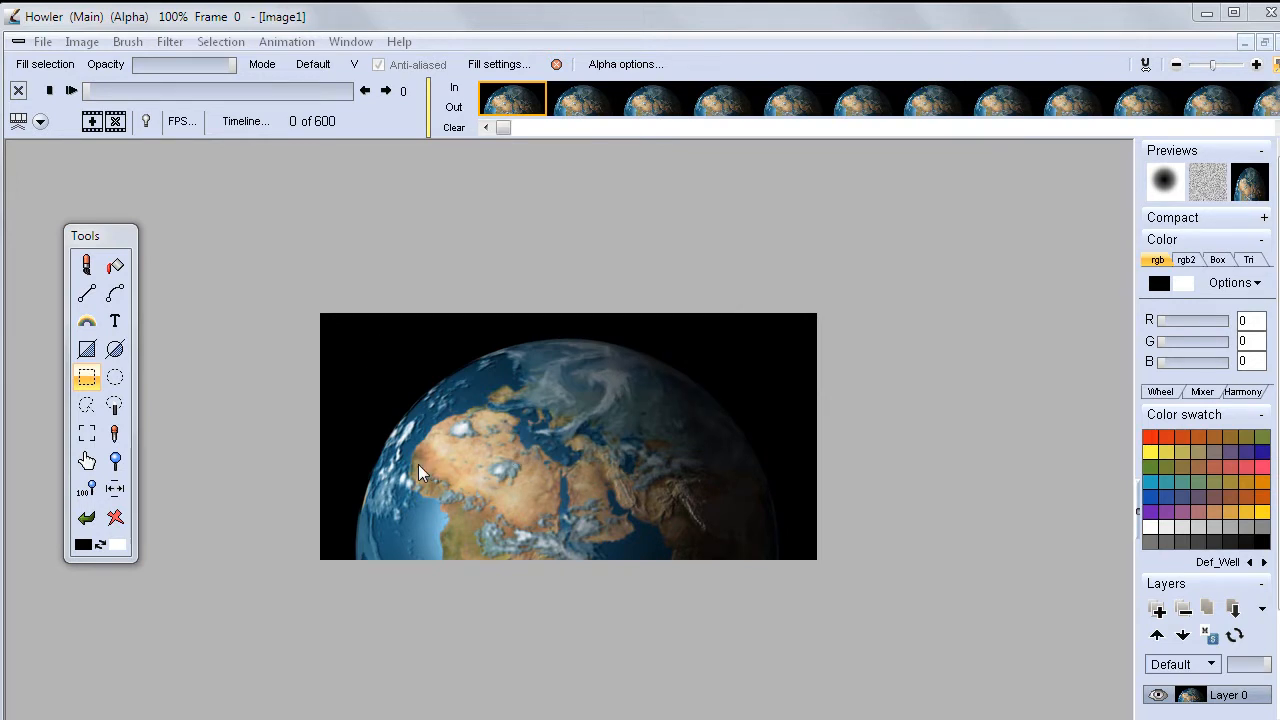
Play the stretched animation and examine its blended frames up close, stepping back from frame 453 to 444 and forward to 446.
{"action": "left_click", "coordinate": [71, 90]}
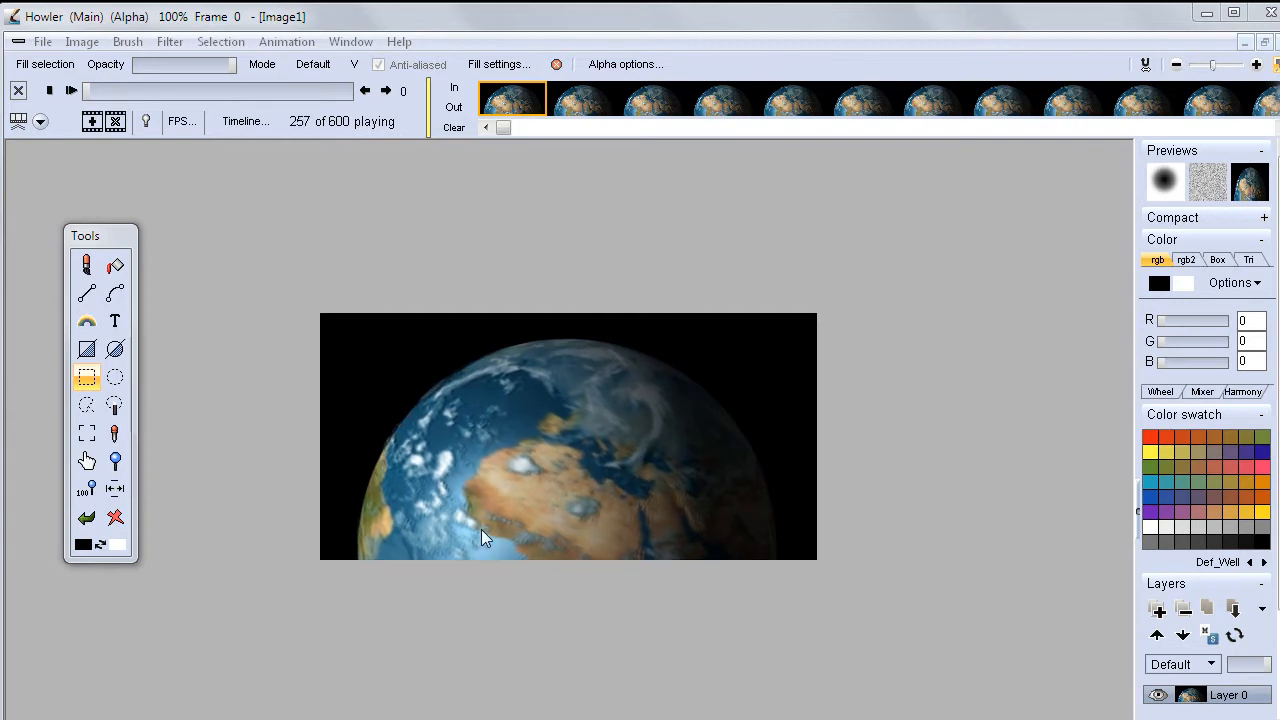
{"action": "scroll", "coordinate": [474, 523], "scroll_direction": "up", "scroll_amount": 5}
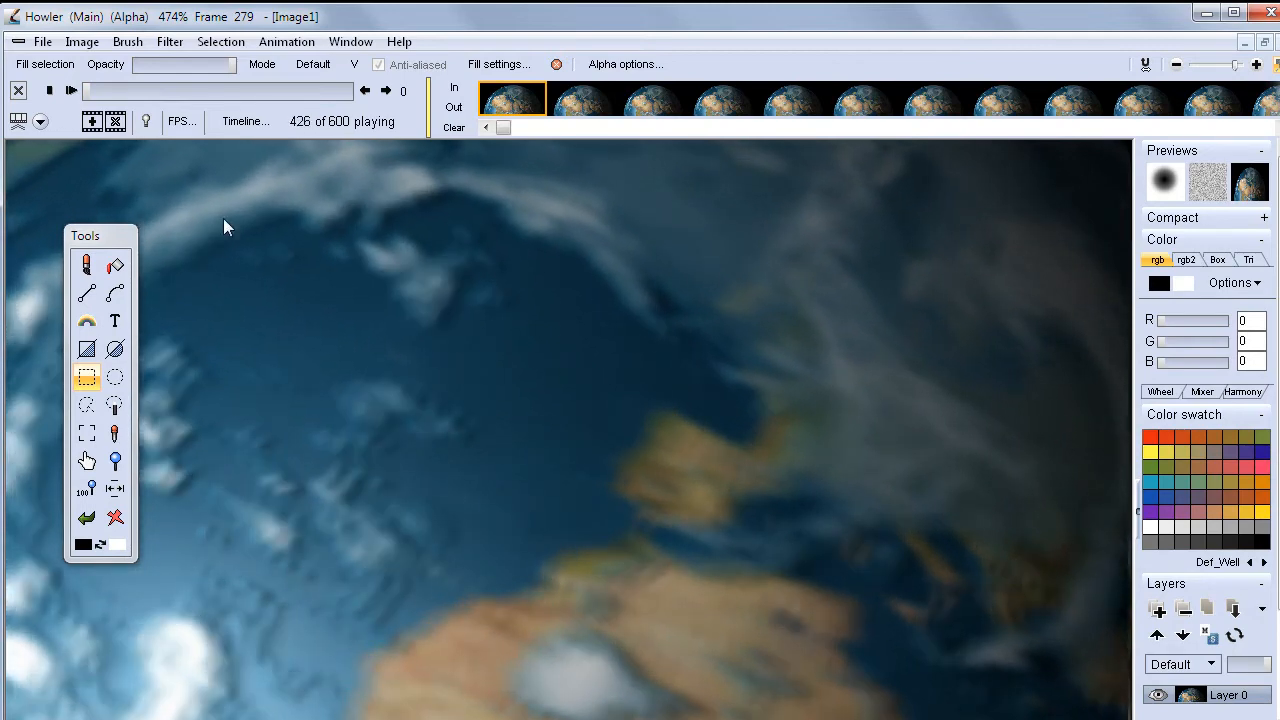
{"action": "left_click_drag", "start_coordinate": [155, 95], "coordinate": [289, 95]}
{"action": "left_click", "coordinate": [365, 91]}
{"action": "left_click", "coordinate": [365, 91]}
{"action": "left_click", "coordinate": [365, 91]}
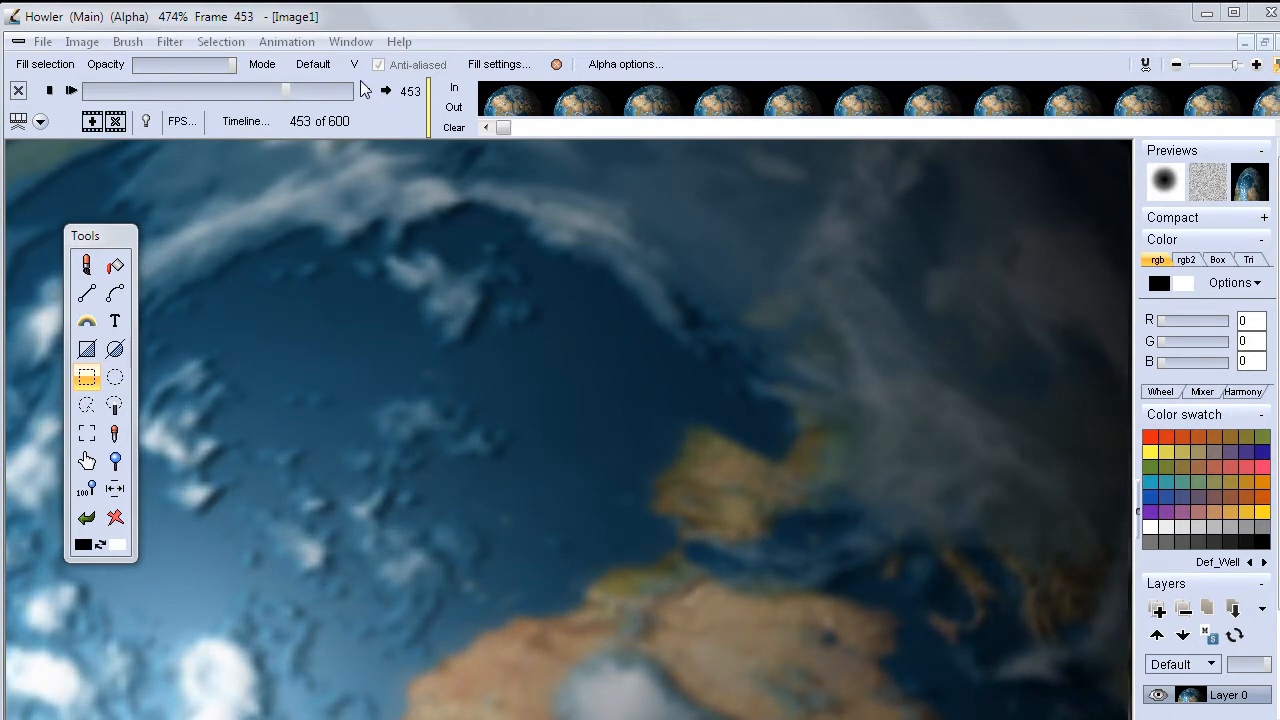
{"action": "left_click", "coordinate": [366, 91]}
{"action": "left_click", "coordinate": [366, 91]}
{"action": "left_click", "coordinate": [366, 91]}
{"action": "left_click", "coordinate": [366, 91]}
{"action": "left_click", "coordinate": [366, 91]}
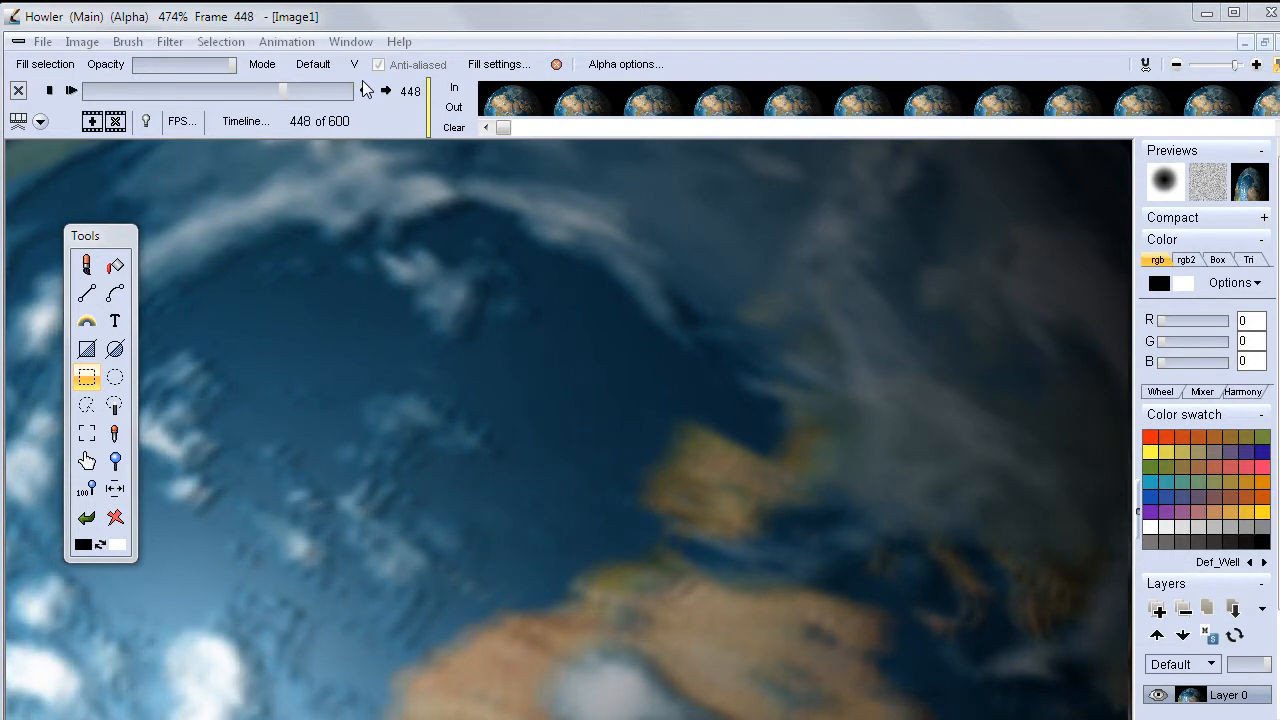
{"action": "left_click", "coordinate": [366, 91]}
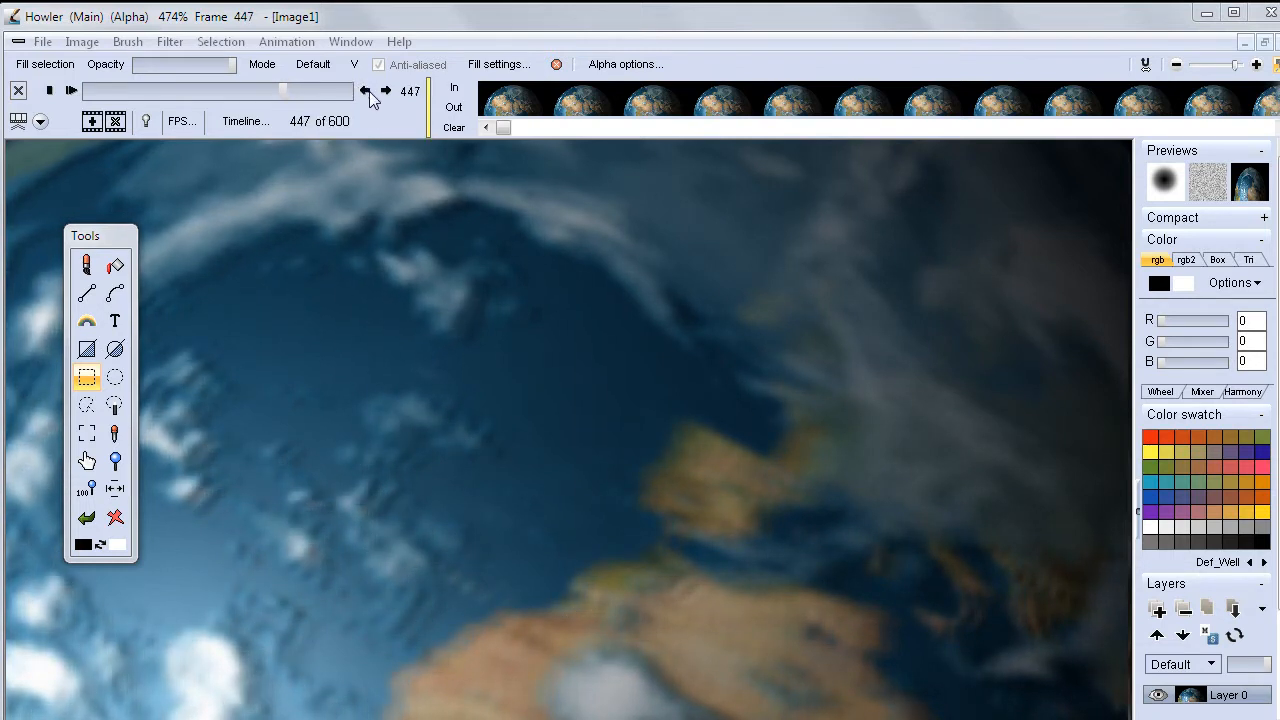
{"action": "left_click", "coordinate": [366, 91]}
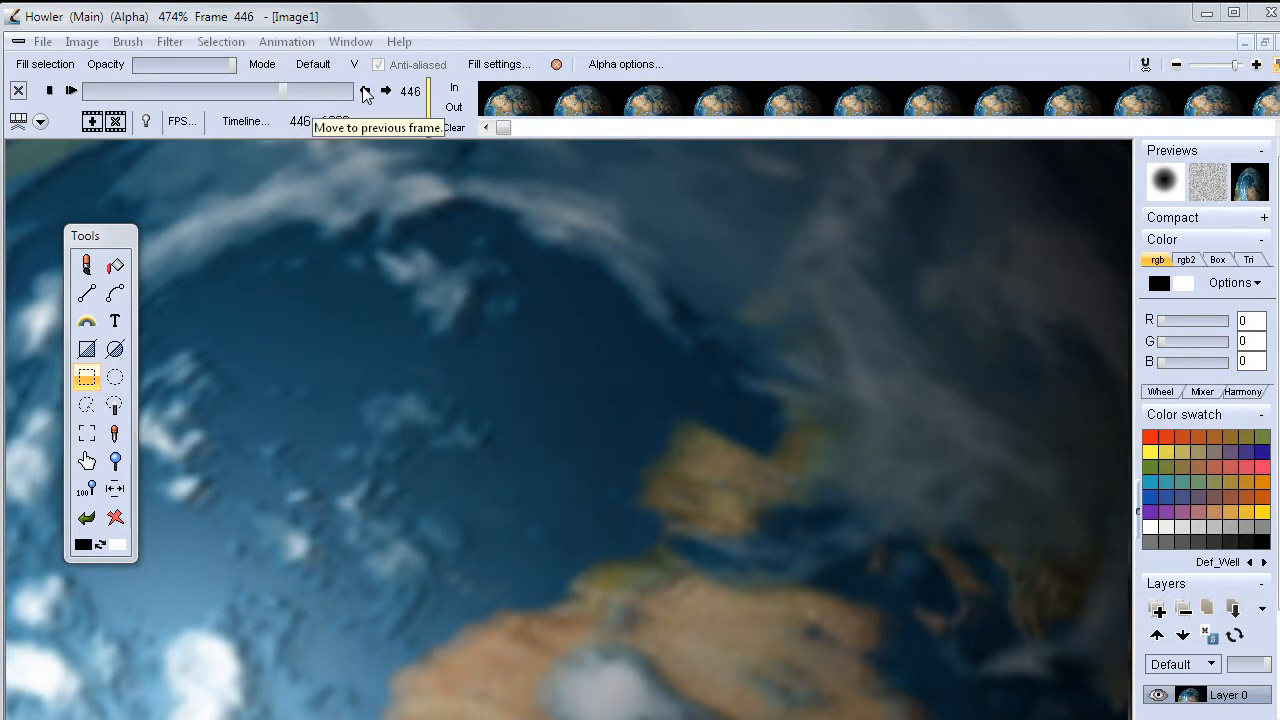
{"action": "left_click", "coordinate": [366, 91]}
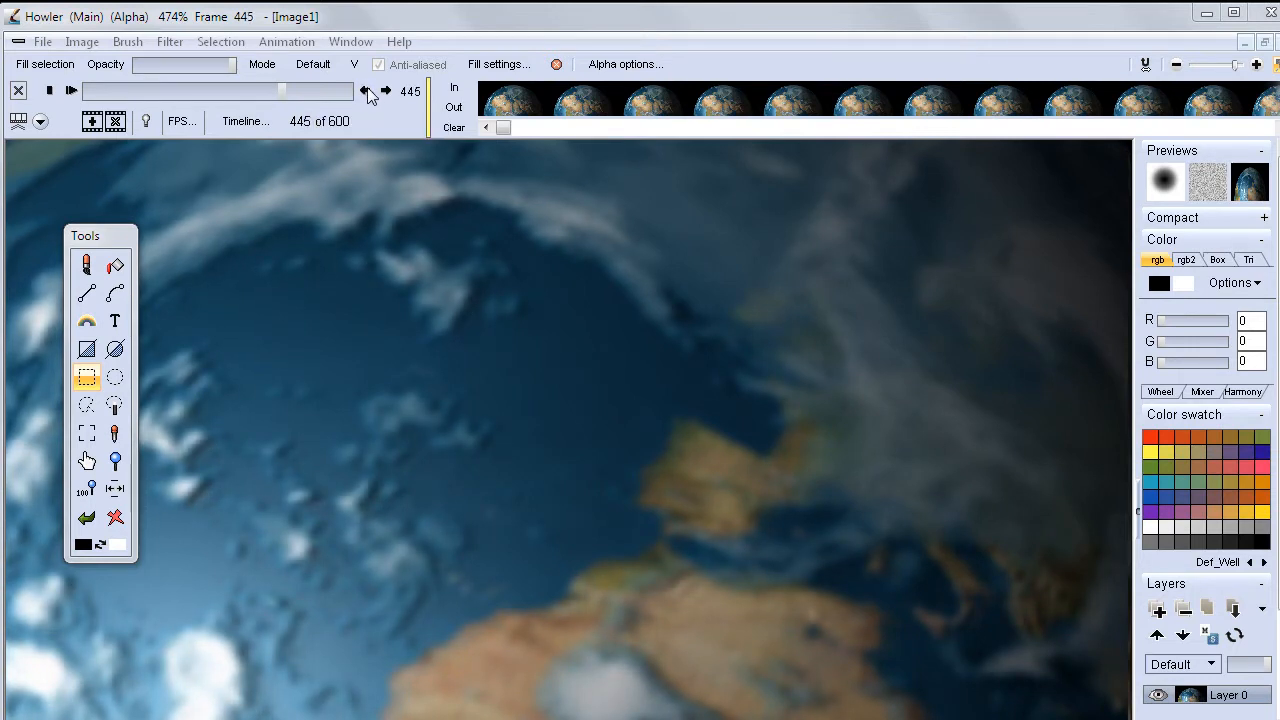
{"action": "left_click", "coordinate": [369, 92]}
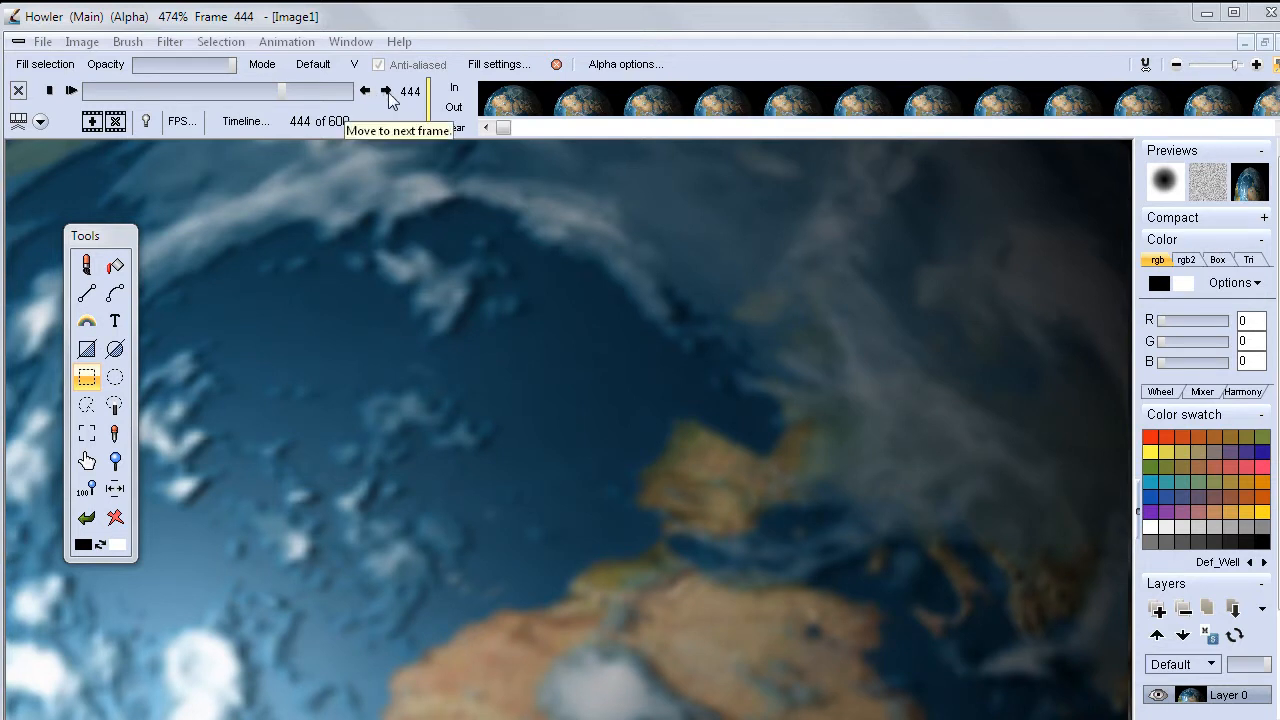
{"action": "left_click", "coordinate": [386, 91]}
{"action": "left_click", "coordinate": [387, 92]}
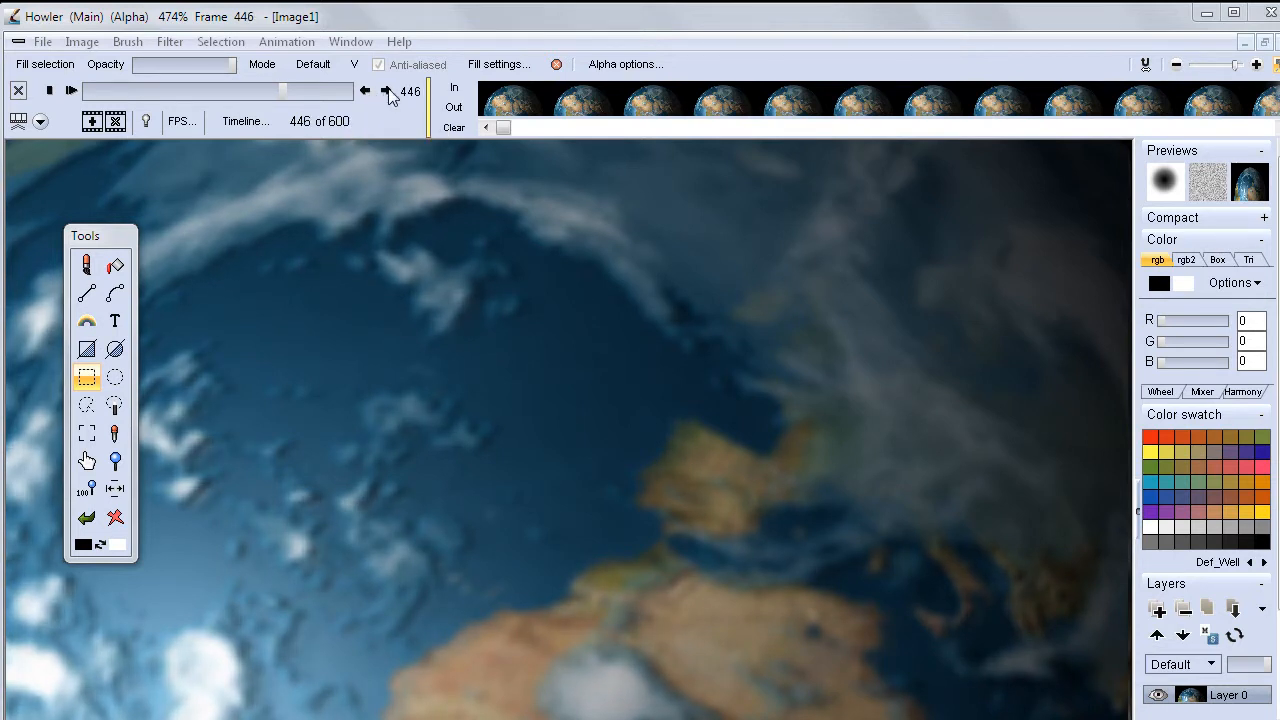
Widen the frame scrub bar, move to frame 395, and play the stretched animation before stopping it.
{"action": "left_click_drag", "start_coordinate": [427, 120], "coordinate": [929, 178]}
{"action": "left_click_drag", "start_coordinate": [663, 91], "coordinate": [590, 88]}
{"action": "left_click", "coordinate": [71, 90]}
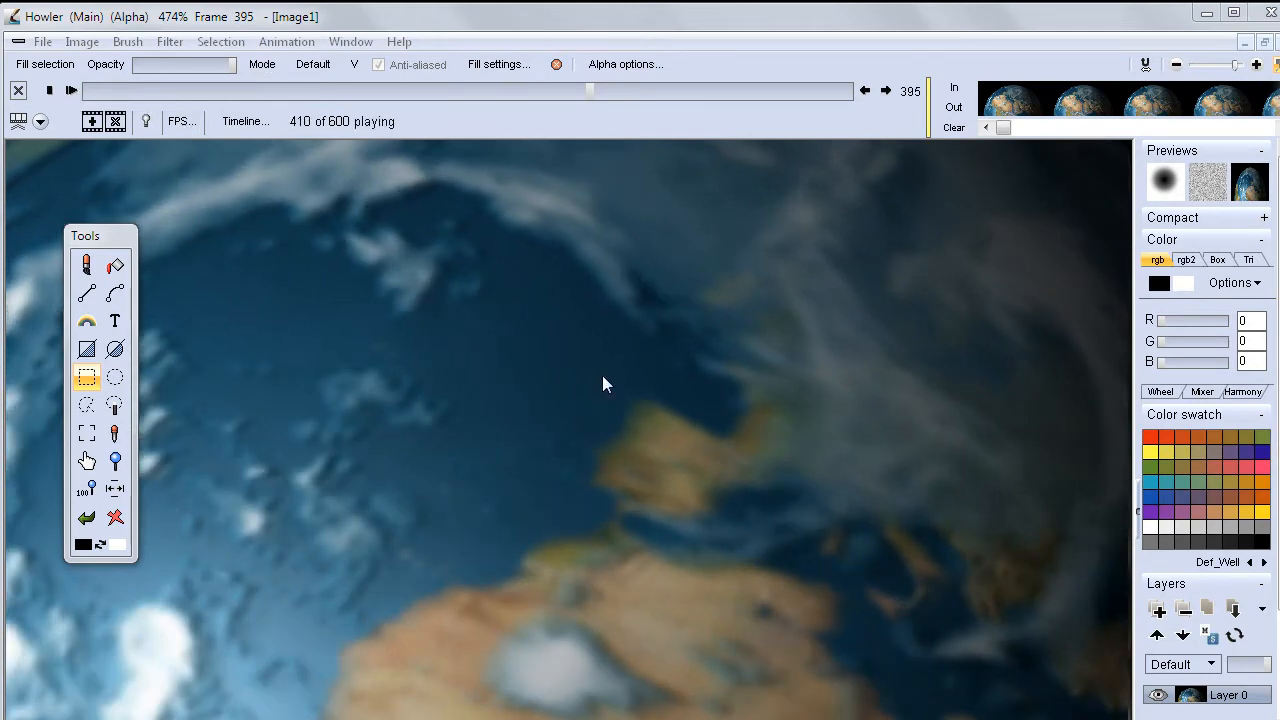
{"action": "scroll", "coordinate": [913, 456], "scroll_direction": "down", "scroll_amount": 5}
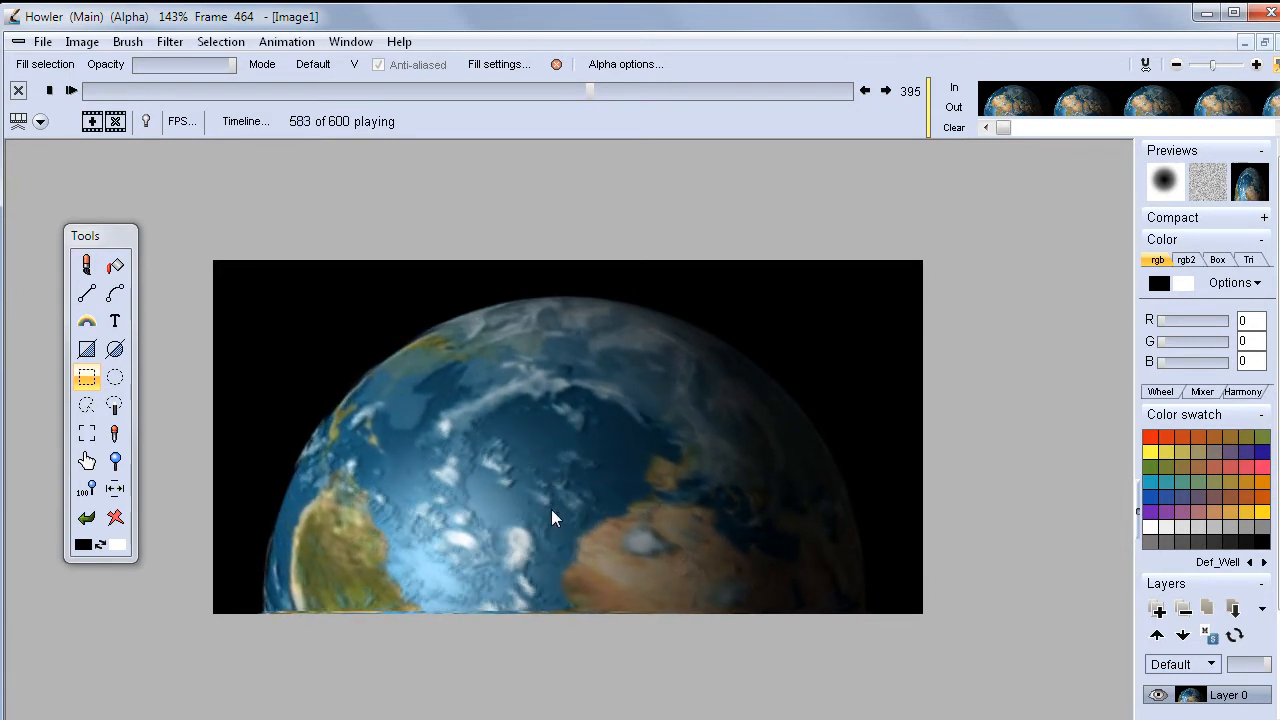
{"action": "left_click", "coordinate": [49, 90]}
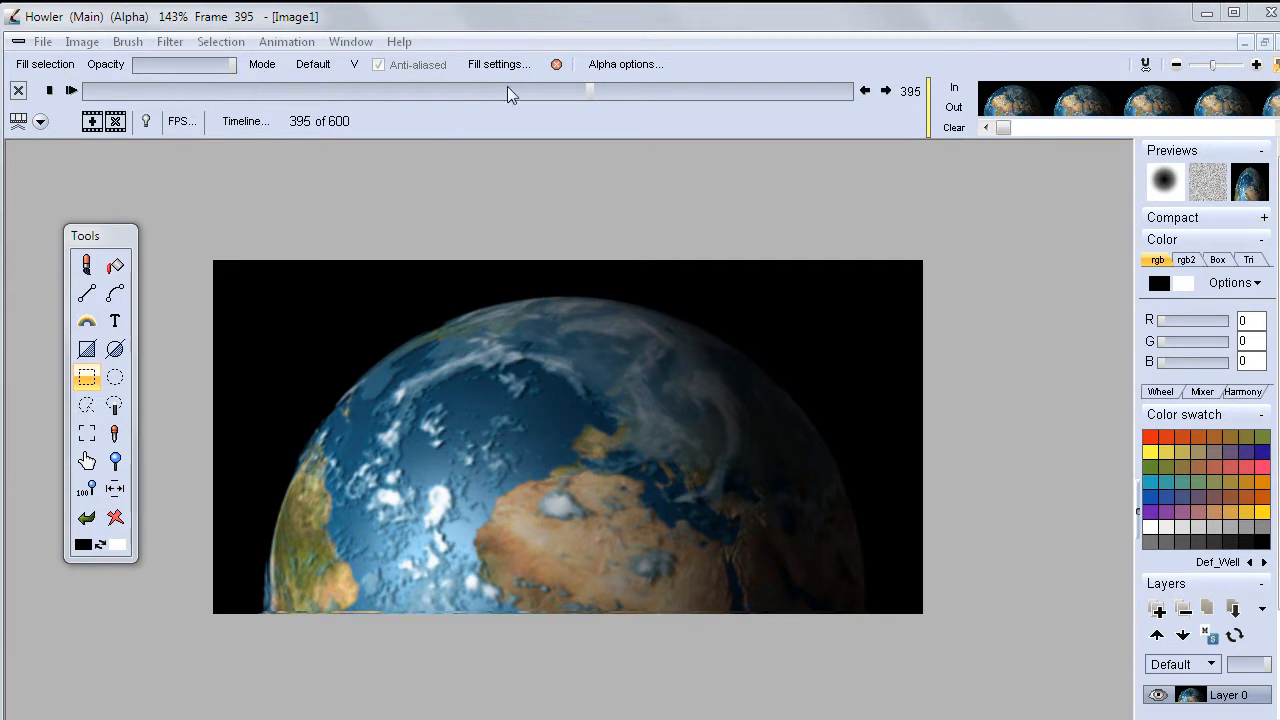
{"action": "left_click", "coordinate": [289, 44]}
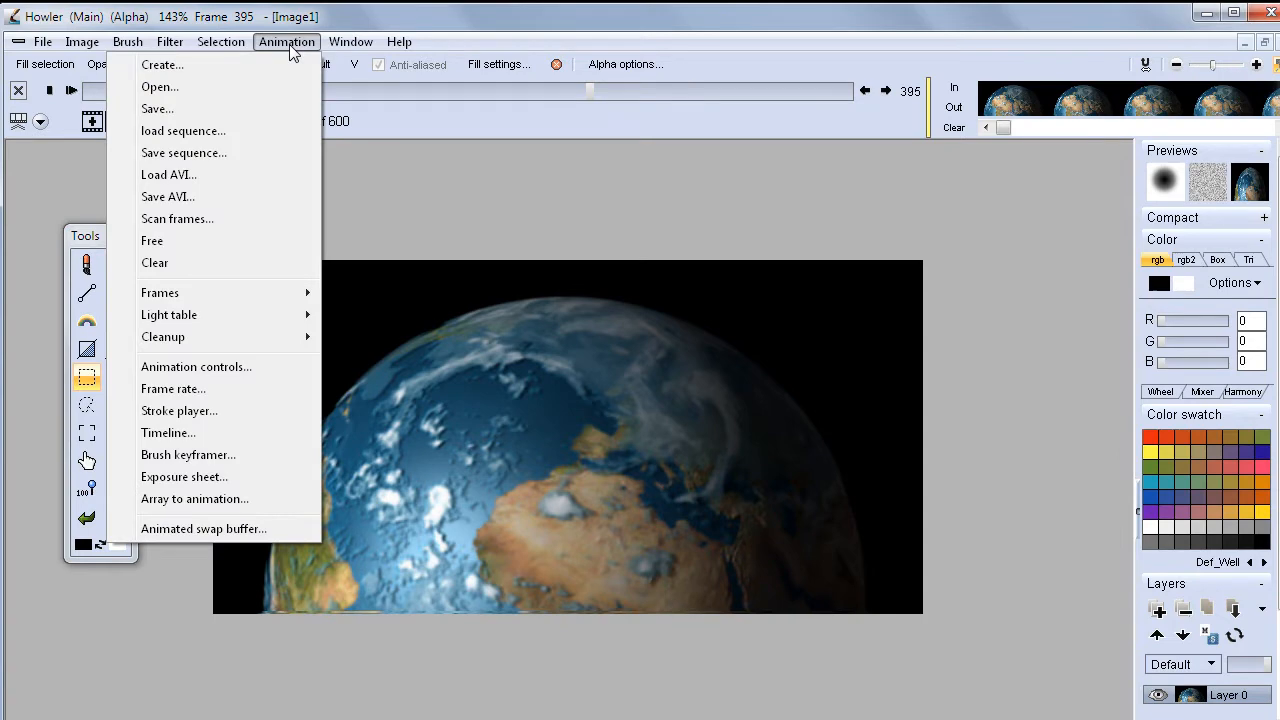
{"action": "left_click", "coordinate": [470, 434]}
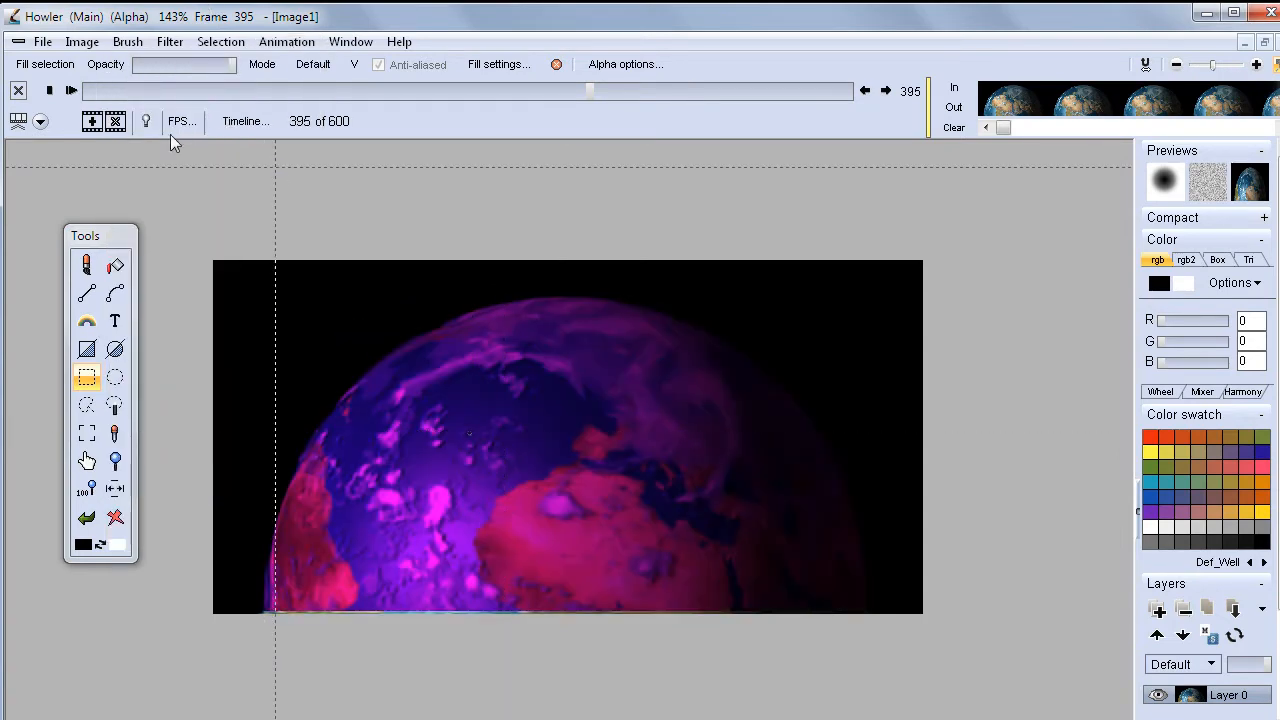
Draw three separate unfilled black squares over cloud patches near the middle of the globe on frame 395.
{"action": "scroll", "coordinate": [450, 515], "scroll_direction": "up", "scroll_amount": 6}
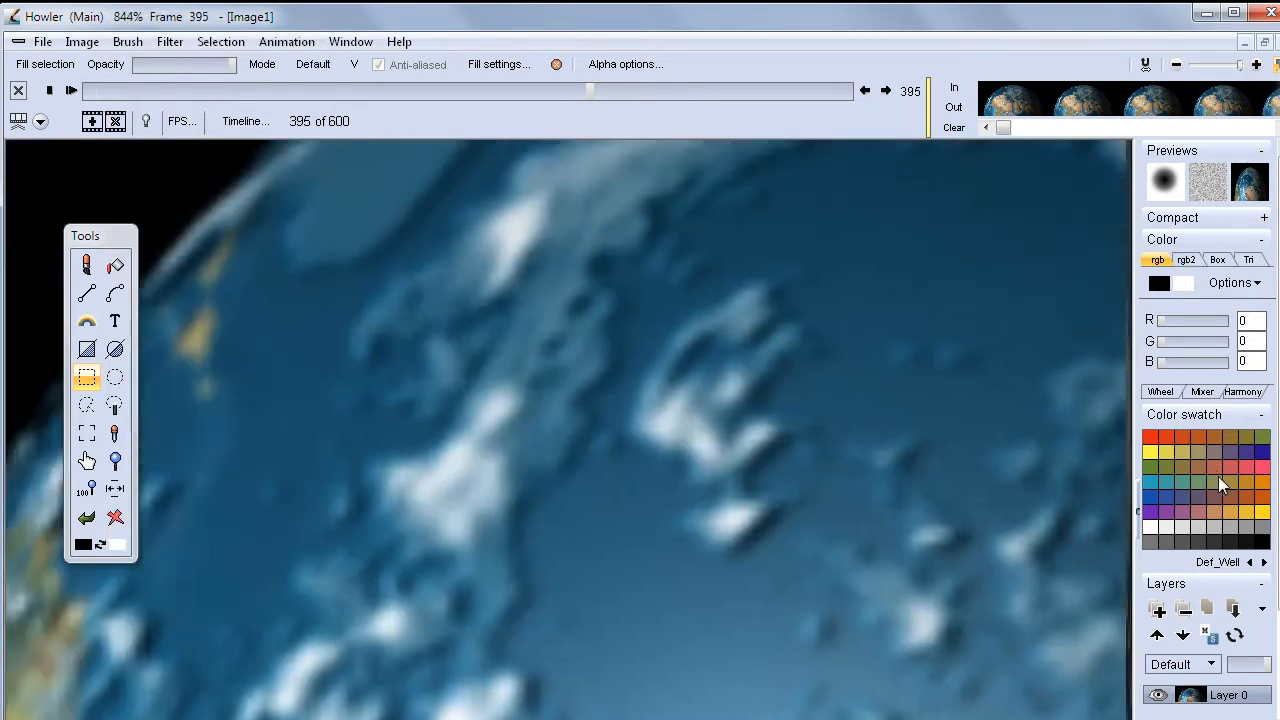
{"action": "left_click_drag", "start_coordinate": [1218, 476], "coordinate": [1176, 475]}
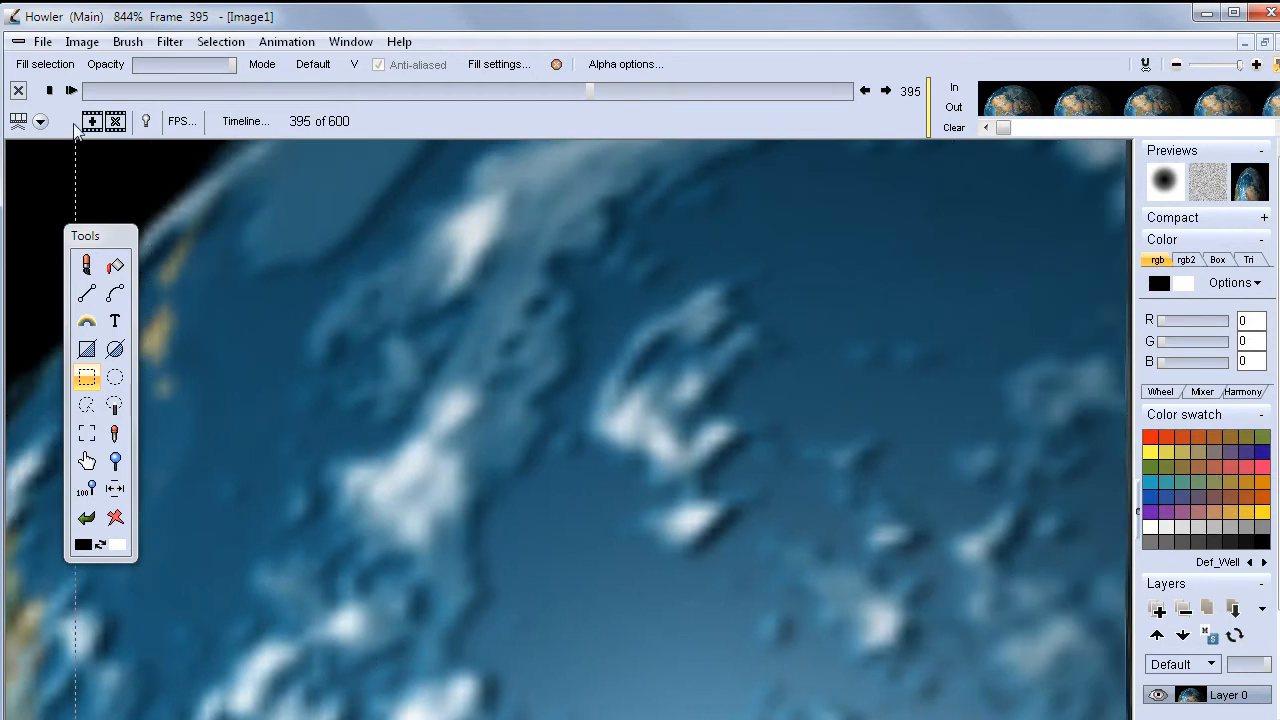
{"action": "left_click", "coordinate": [87, 348]}
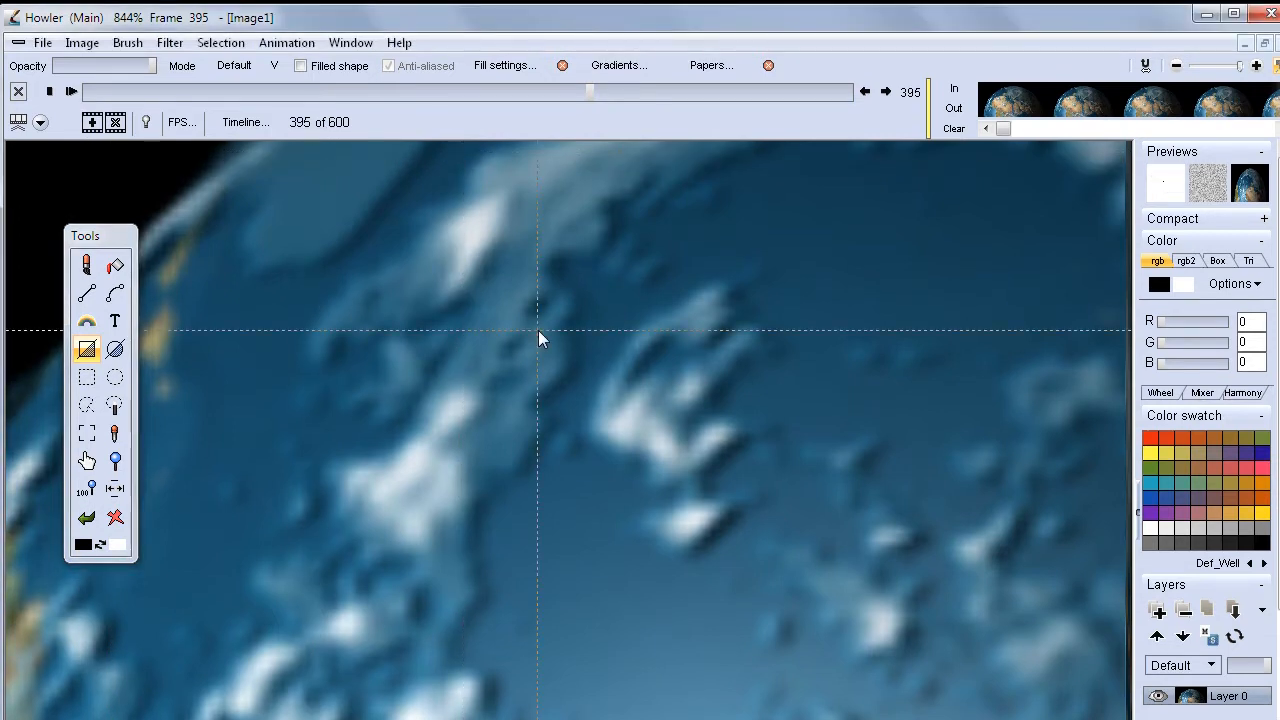
{"action": "mouse_move", "coordinate": [629, 536]}
{"action": "left_mouse_down"}
{"action": "mouse_move", "coordinate": [739, 565]}
{"action": "mouse_move", "coordinate": [763, 587]}
{"action": "left_mouse_up"}
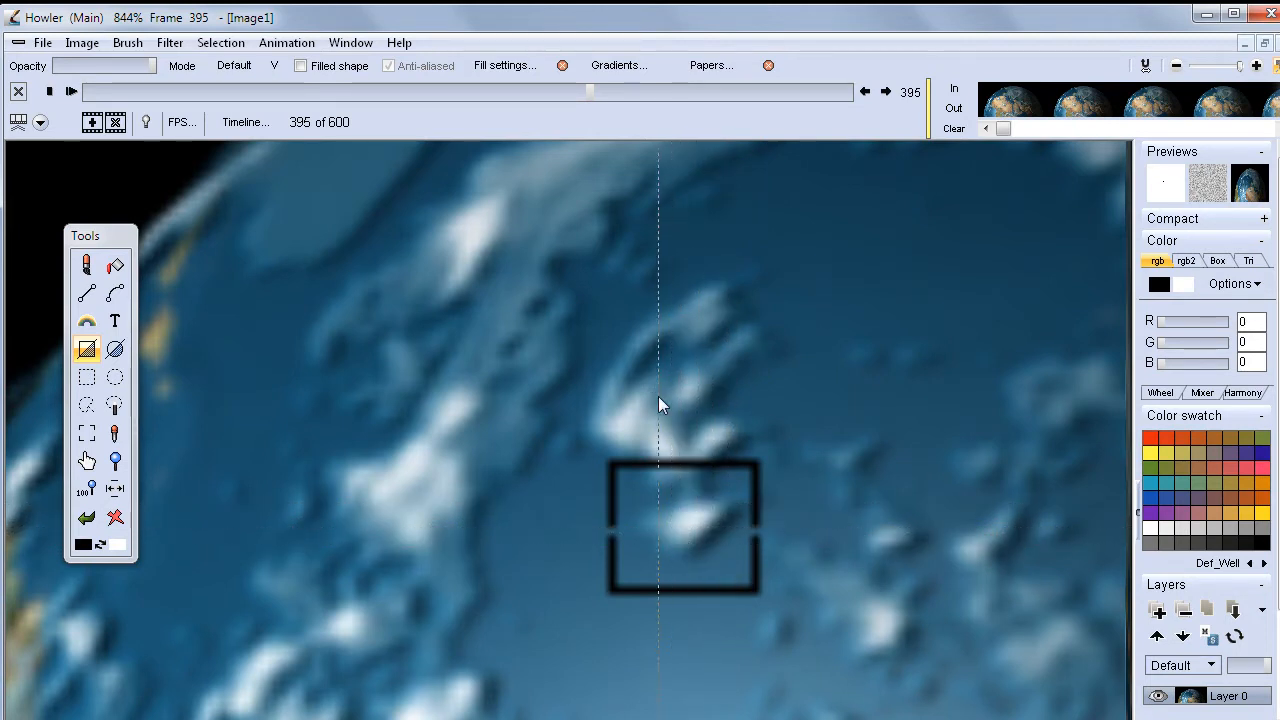
{"action": "left_click_drag", "start_coordinate": [595, 322], "coordinate": [934, 573]}
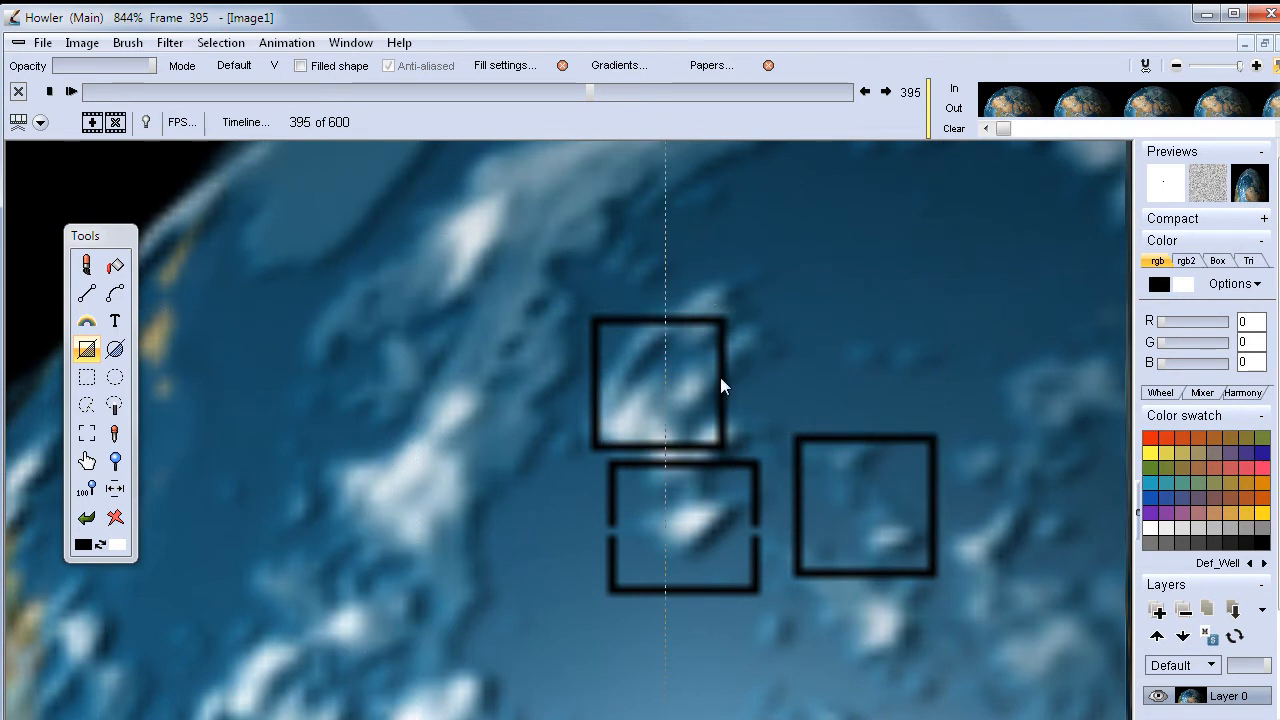
Draw six adjoining unfilled black squares, in two rows of three, over the clouds left of the existing squares.
{"action": "left_click_drag", "start_coordinate": [315, 311], "coordinate": [453, 438]}
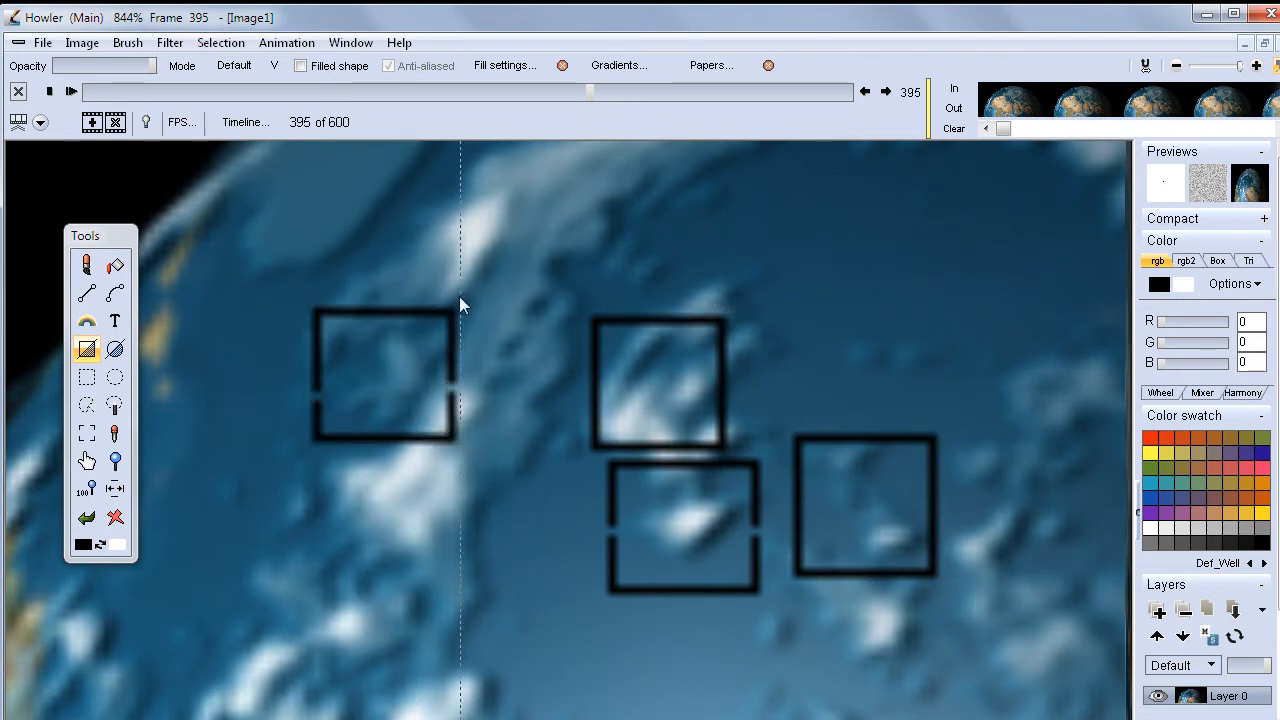
{"action": "left_click_drag", "start_coordinate": [443, 302], "coordinate": [580, 438]}
{"action": "left_click_drag", "start_coordinate": [158, 311], "coordinate": [311, 439]}
{"action": "left_click_drag", "start_coordinate": [171, 530], "coordinate": [328, 586]}
{"action": "left_click_drag", "start_coordinate": [309, 443], "coordinate": [460, 596]}
{"action": "left_click_drag", "start_coordinate": [444, 440], "coordinate": [580, 580]}
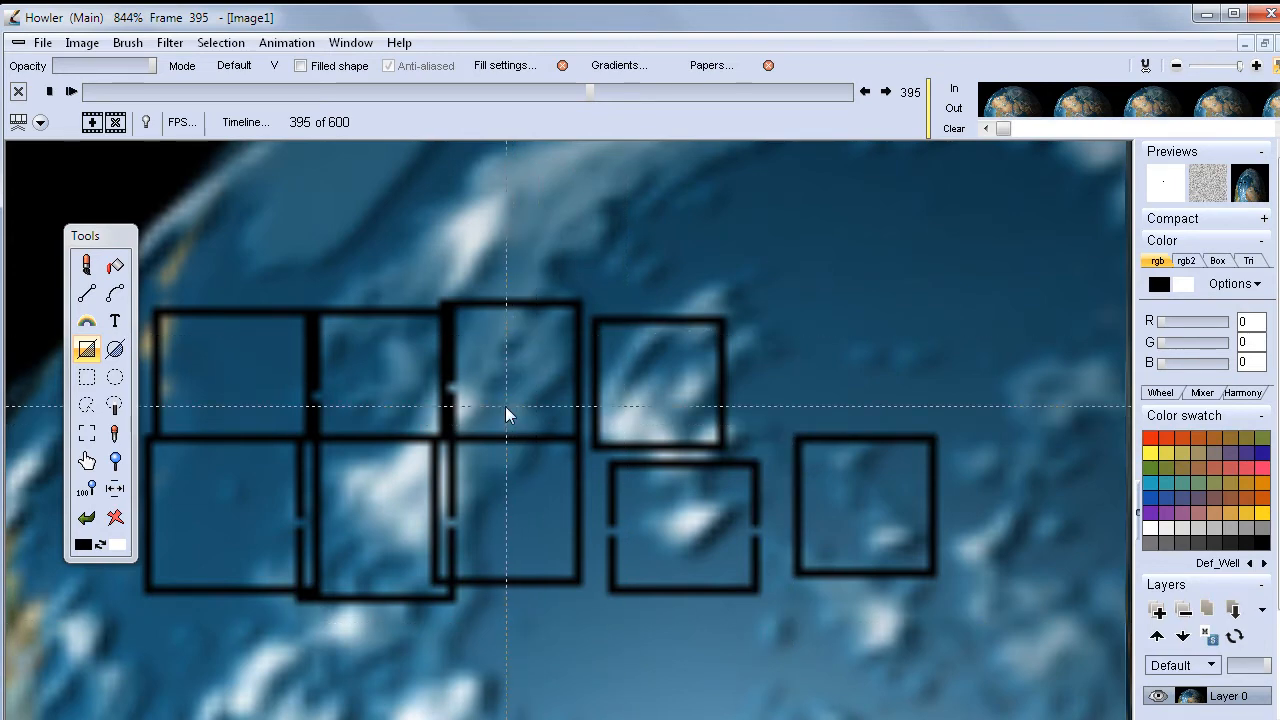
Scrub the stretched animation back to frame 264 and examine the whole globe.
{"action": "mouse_move", "coordinate": [593, 89]}
{"action": "left_mouse_down"}
{"action": "mouse_move", "coordinate": [608, 99]}
{"action": "mouse_move", "coordinate": [578, 99]}
{"action": "mouse_move", "coordinate": [591, 100]}
{"action": "left_mouse_up"}
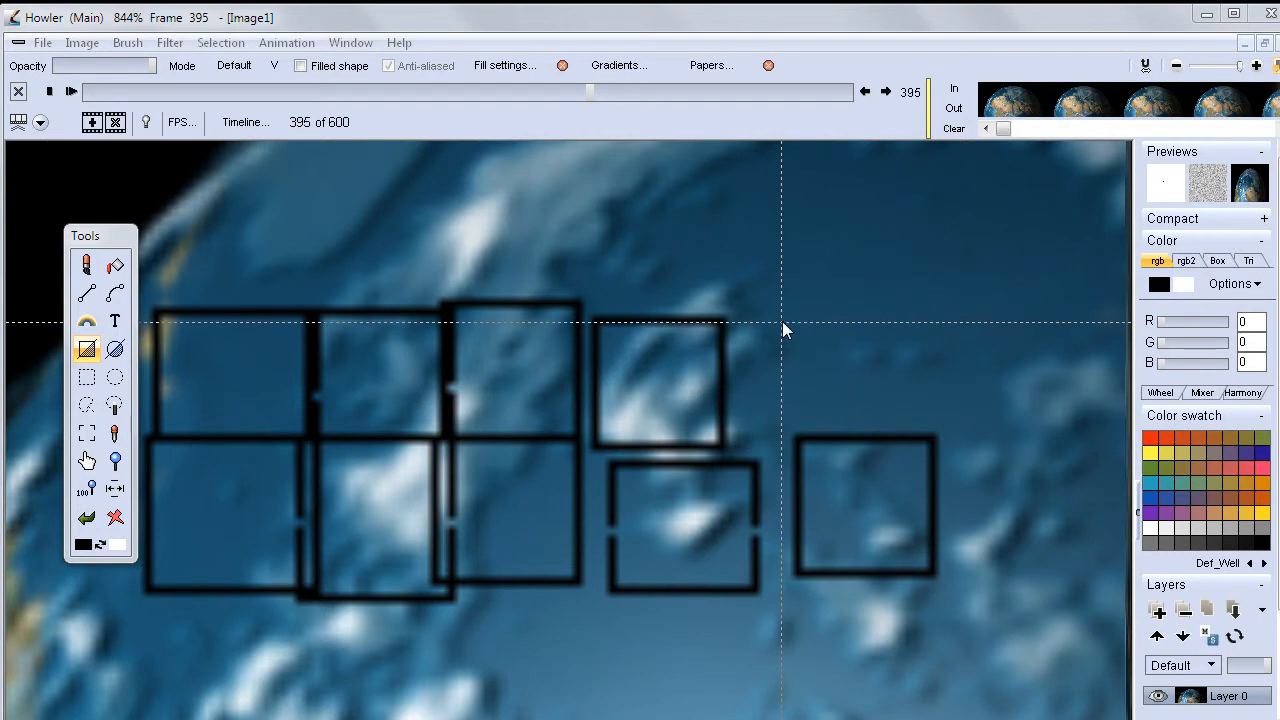
{"action": "left_click_drag", "start_coordinate": [599, 88], "coordinate": [423, 87]}
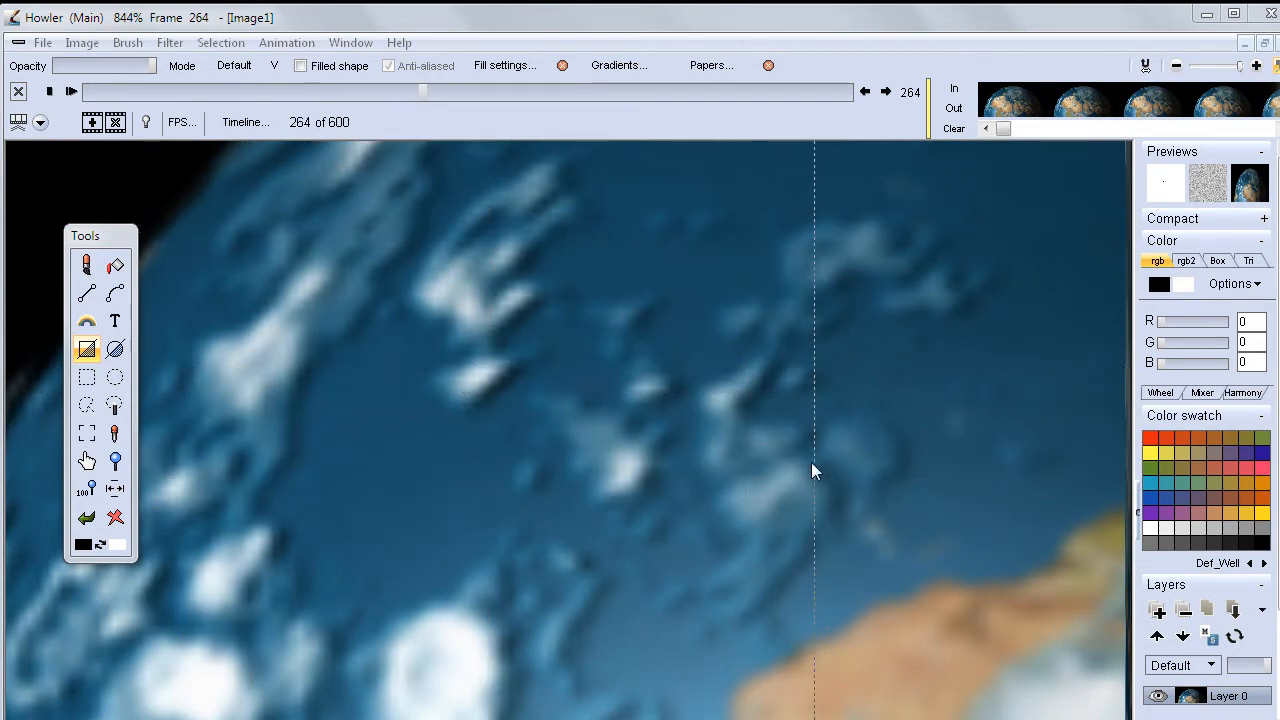
{"action": "scroll", "coordinate": [799, 428], "scroll_direction": "down", "scroll_amount": 5}
{"action": "left_click_drag", "start_coordinate": [642, 364], "coordinate": [486, 324]}
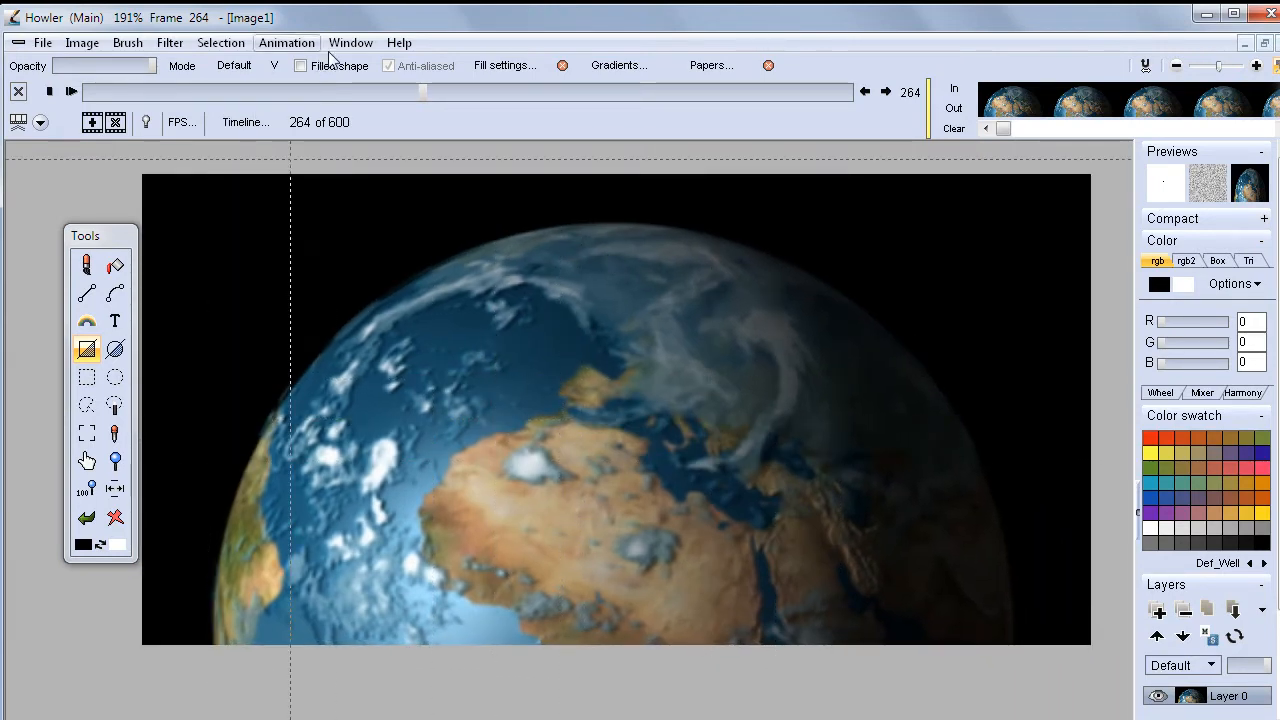
Load the animation file 4.dwa from the spinningGlobe folder in place of the stretched animation.
{"action": "left_click", "coordinate": [287, 43]}
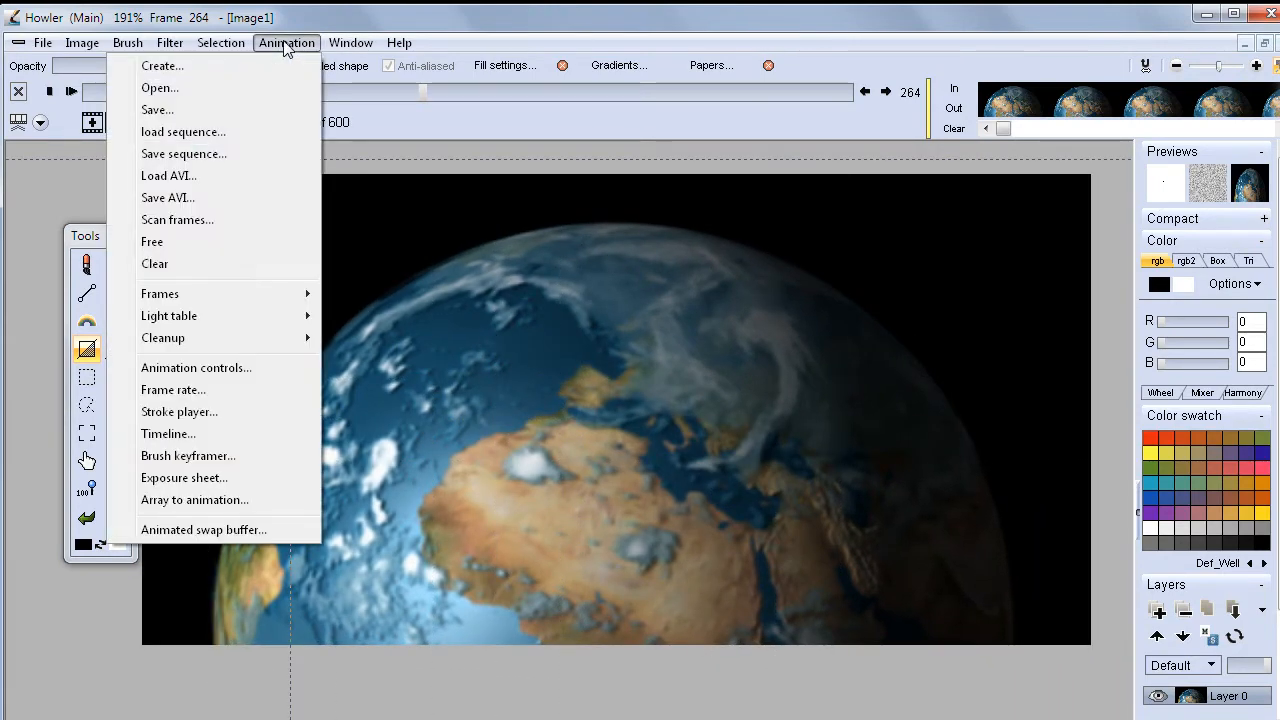
{"action": "left_click", "coordinate": [200, 89]}
{"action": "left_click", "coordinate": [672, 526]}
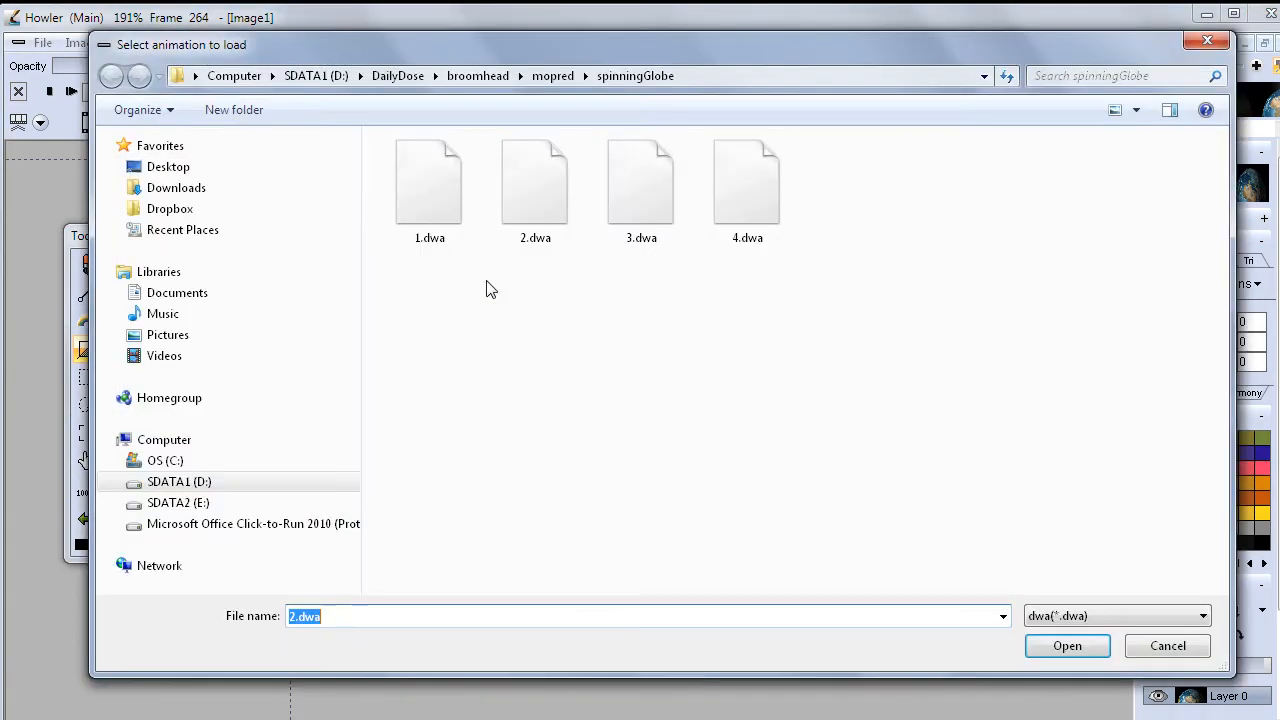
{"action": "left_click", "coordinate": [763, 189]}
{"action": "left_click", "coordinate": [1064, 646]}
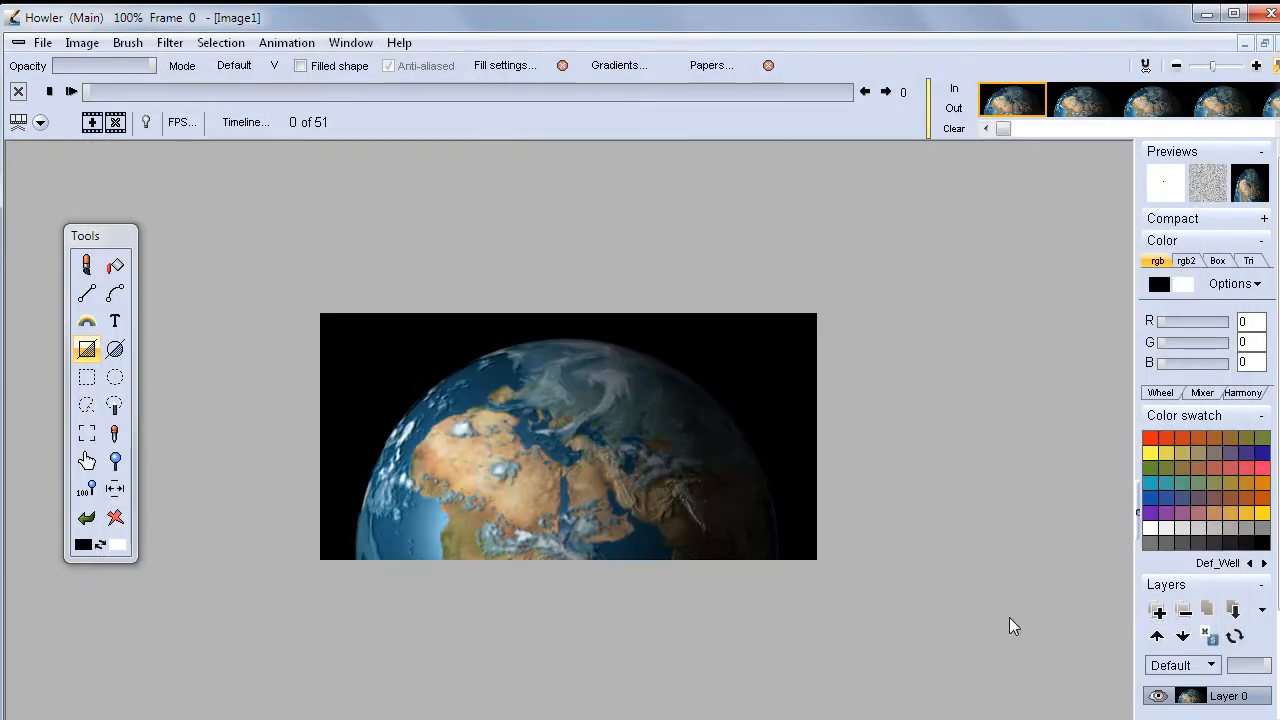
Open the animated Motion prediction module and place its window beside the globe image.
{"action": "left_click", "coordinate": [172, 44]}
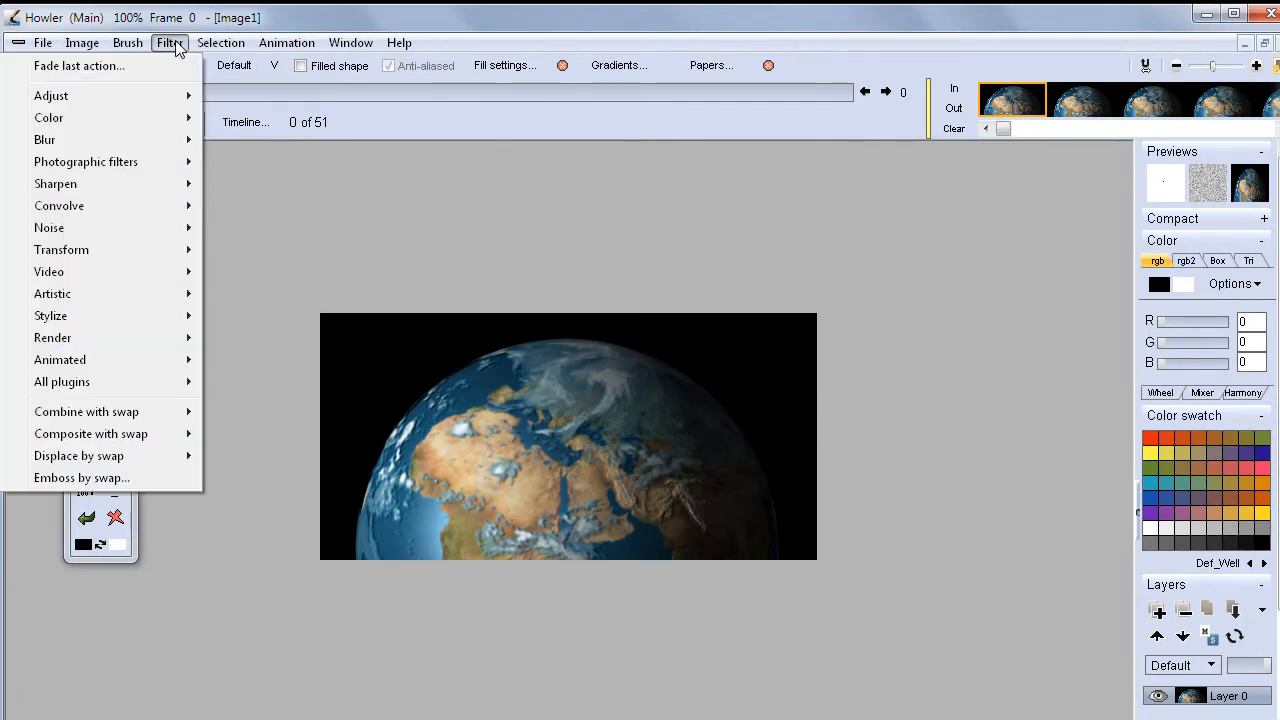
{"action": "mouse_move", "coordinate": [128, 366]}
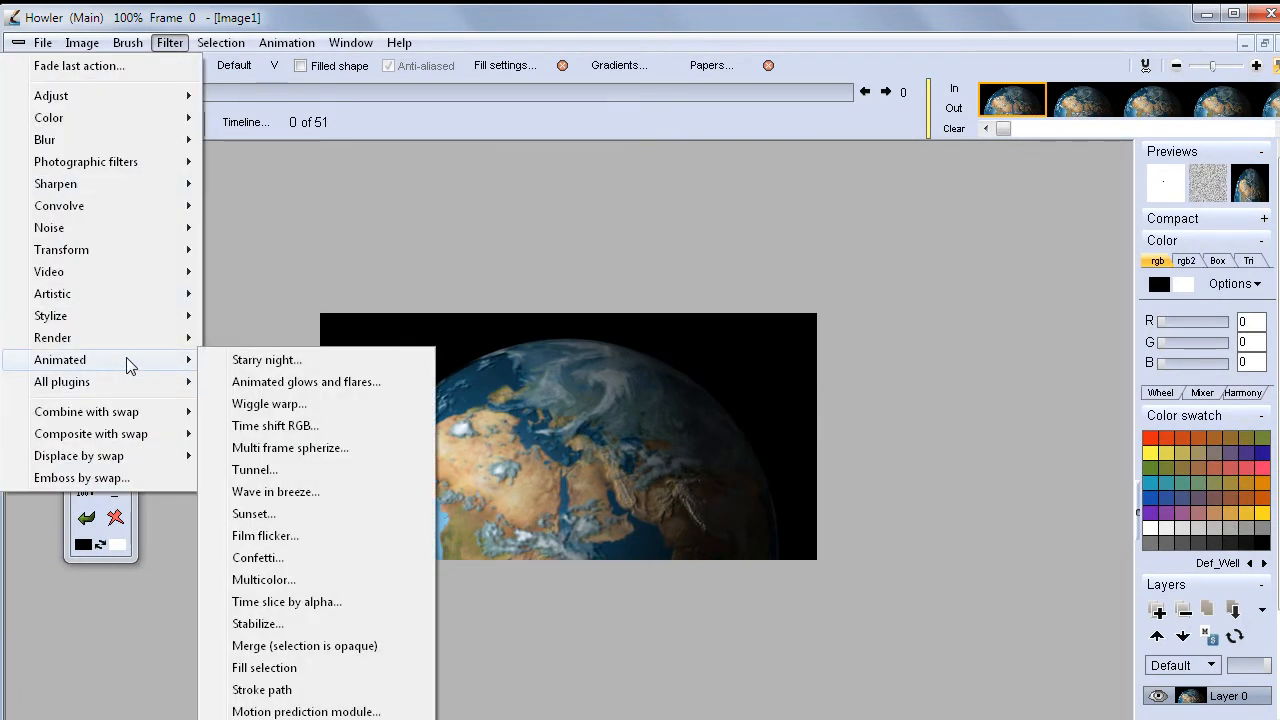
{"action": "left_click", "coordinate": [306, 712]}
{"action": "left_click_drag", "start_coordinate": [610, 137], "coordinate": [947, 178]}
{"action": "left_click_drag", "start_coordinate": [636, 330], "coordinate": [531, 271]}
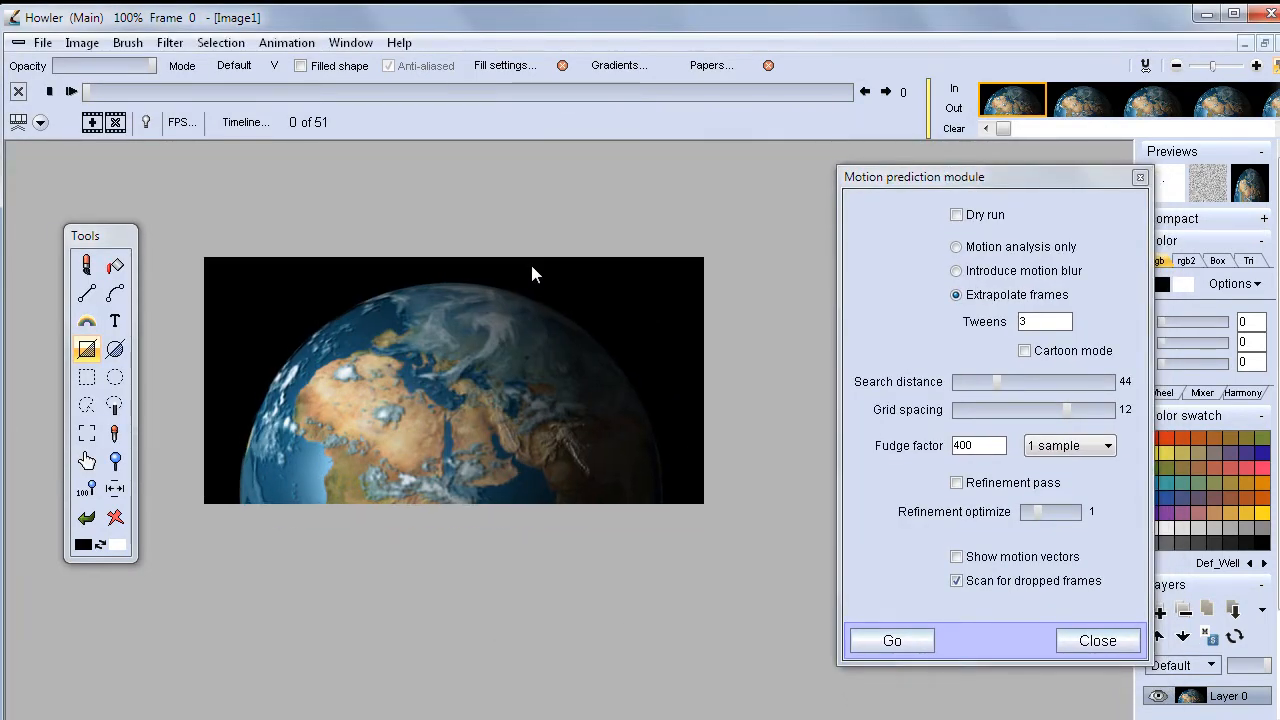
{"action": "left_click_drag", "start_coordinate": [943, 177], "coordinate": [857, 166]}
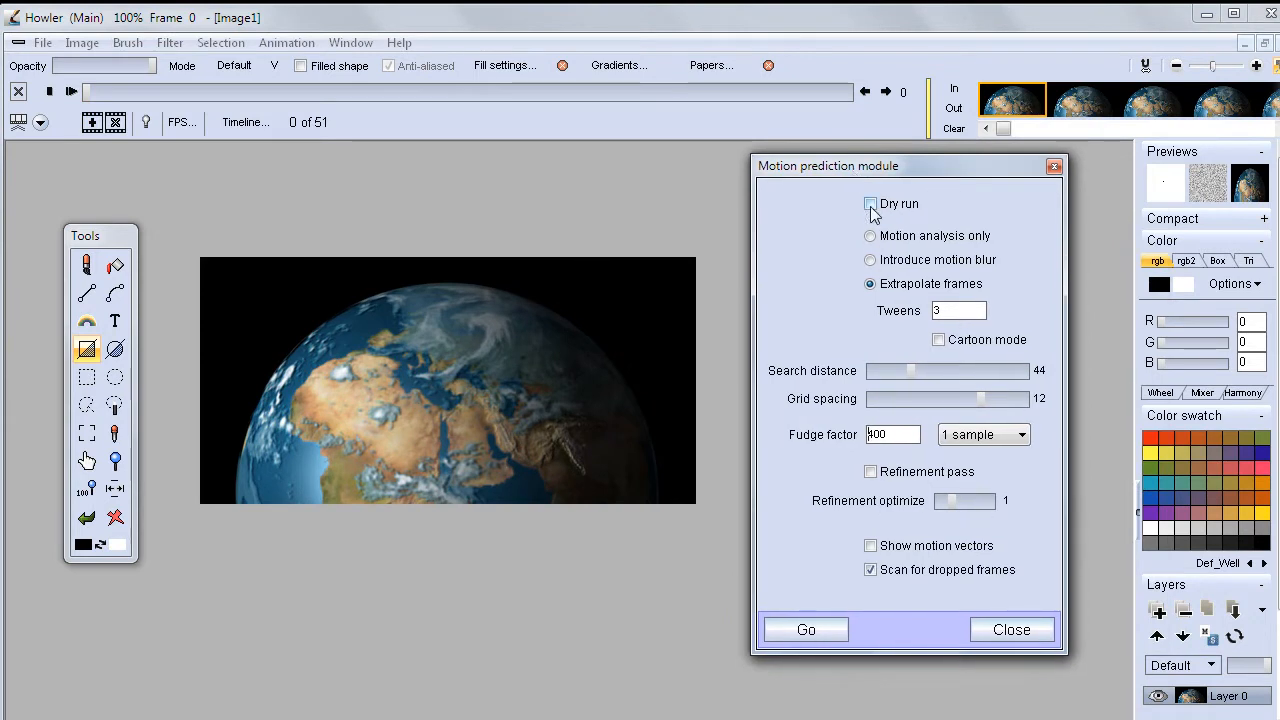
Enable Dry run and test the frame extrapolation twice, accepting the proposed number of frames each time.
{"action": "left_click", "coordinate": [871, 209]}
{"action": "left_click", "coordinate": [790, 630]}
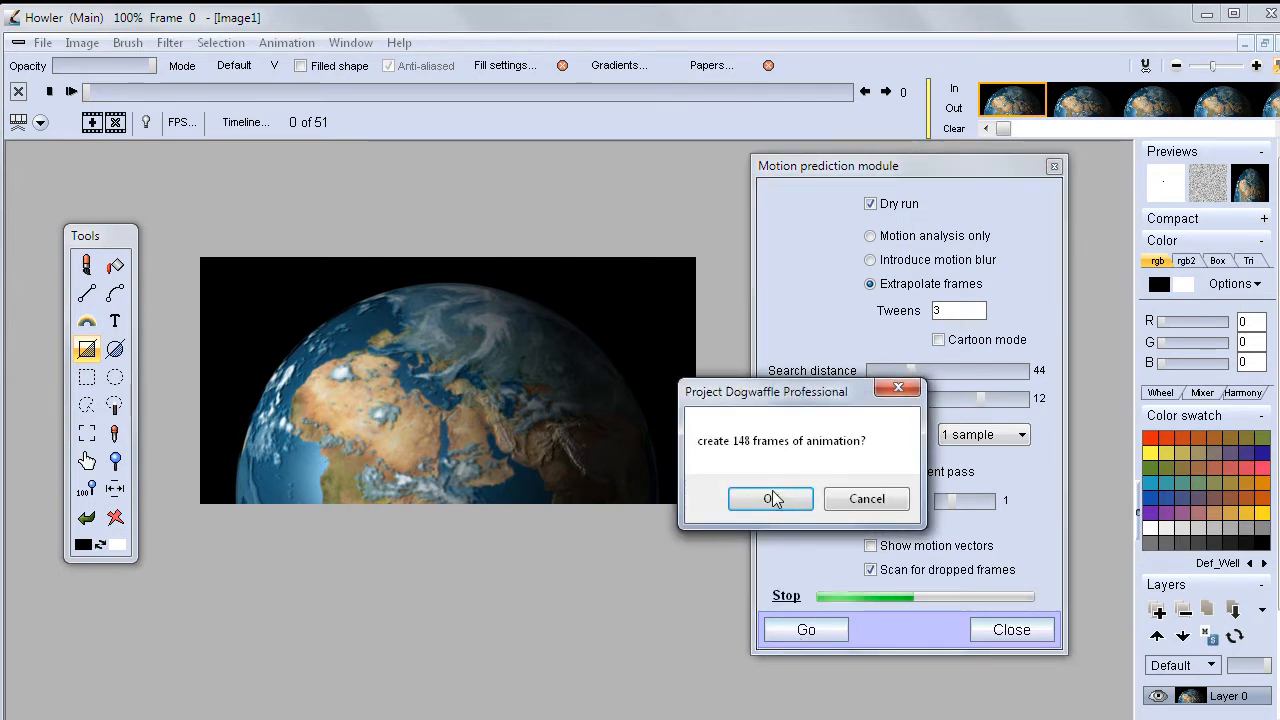
{"action": "left_click", "coordinate": [771, 499]}
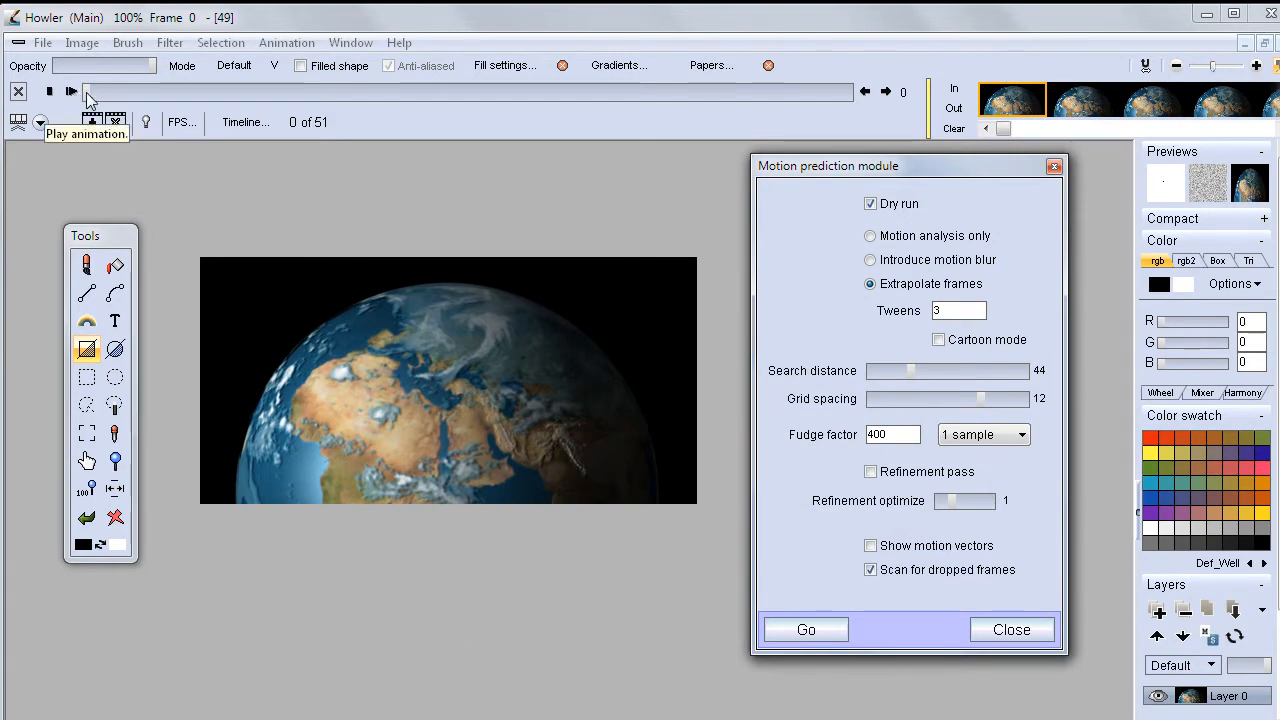
{"action": "left_click", "coordinate": [835, 632]}
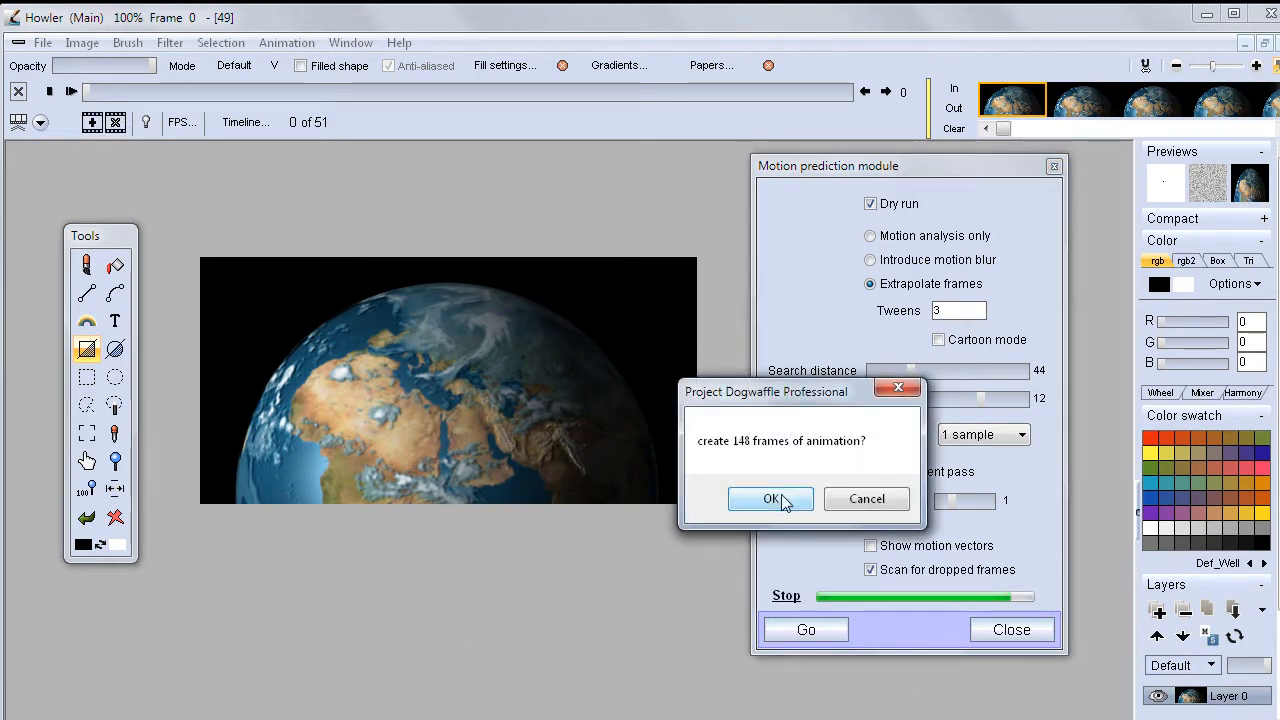
{"action": "left_click", "coordinate": [773, 499]}
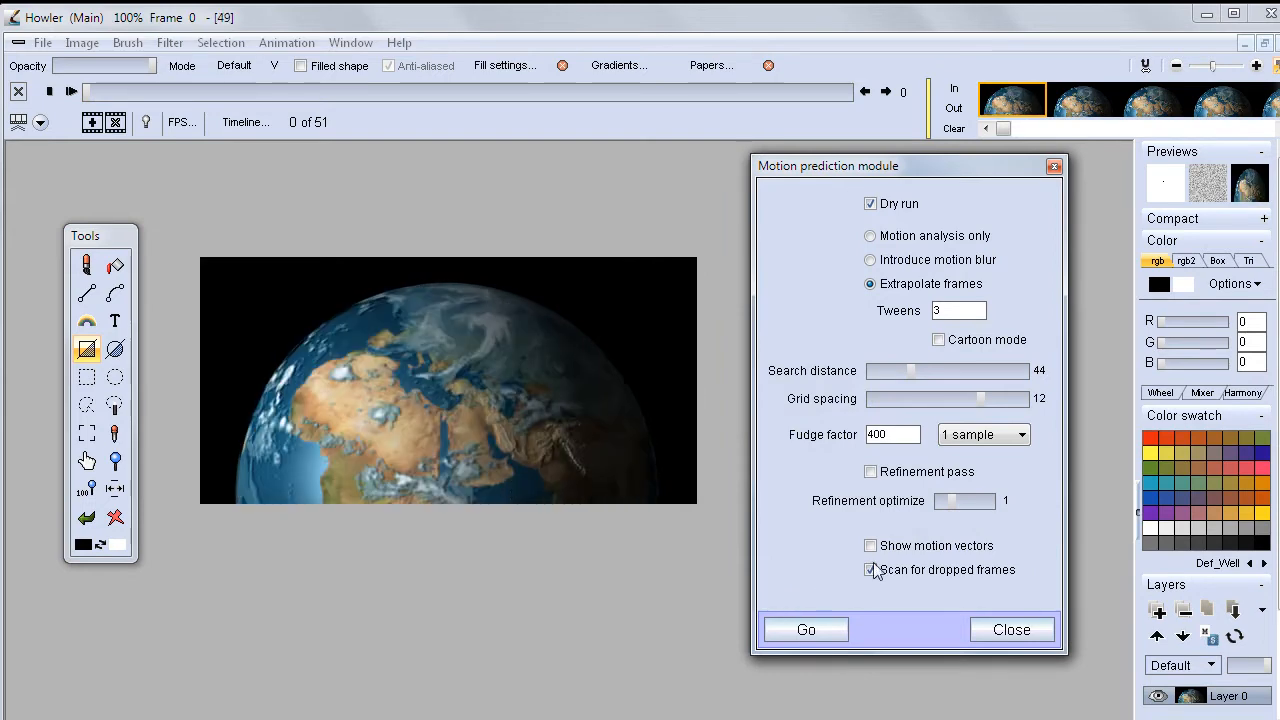
Set Tweens to 5 and test the extrapolation with another dry run.
{"action": "left_click_drag", "start_coordinate": [955, 311], "coordinate": [864, 299]}
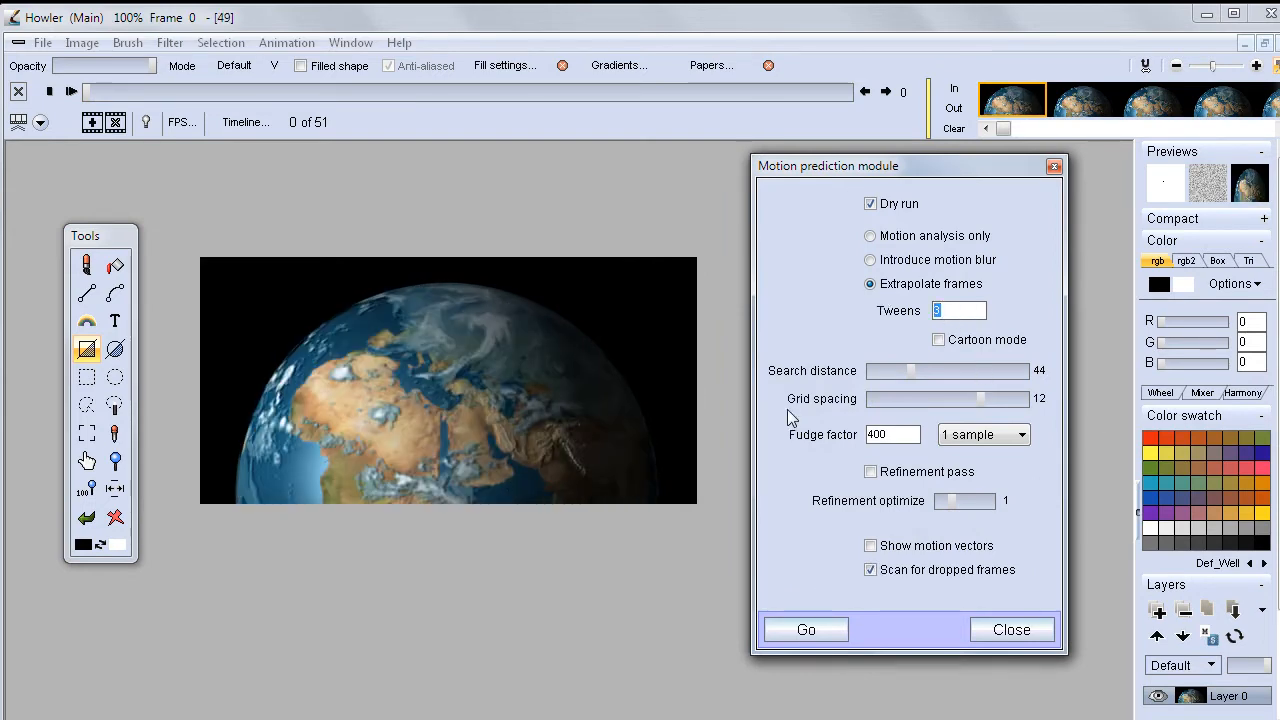
{"action": "type", "text": "5"}
{"action": "left_click", "coordinate": [808, 630]}
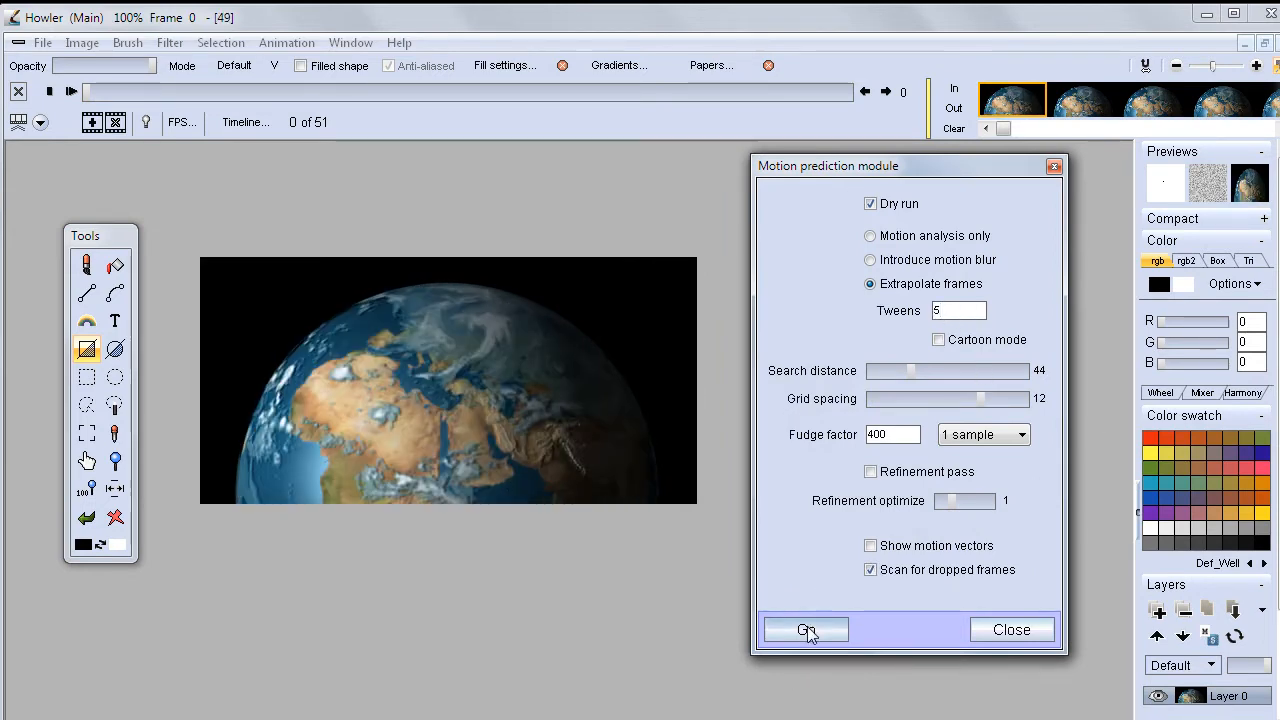
{"action": "left_click", "coordinate": [771, 498]}
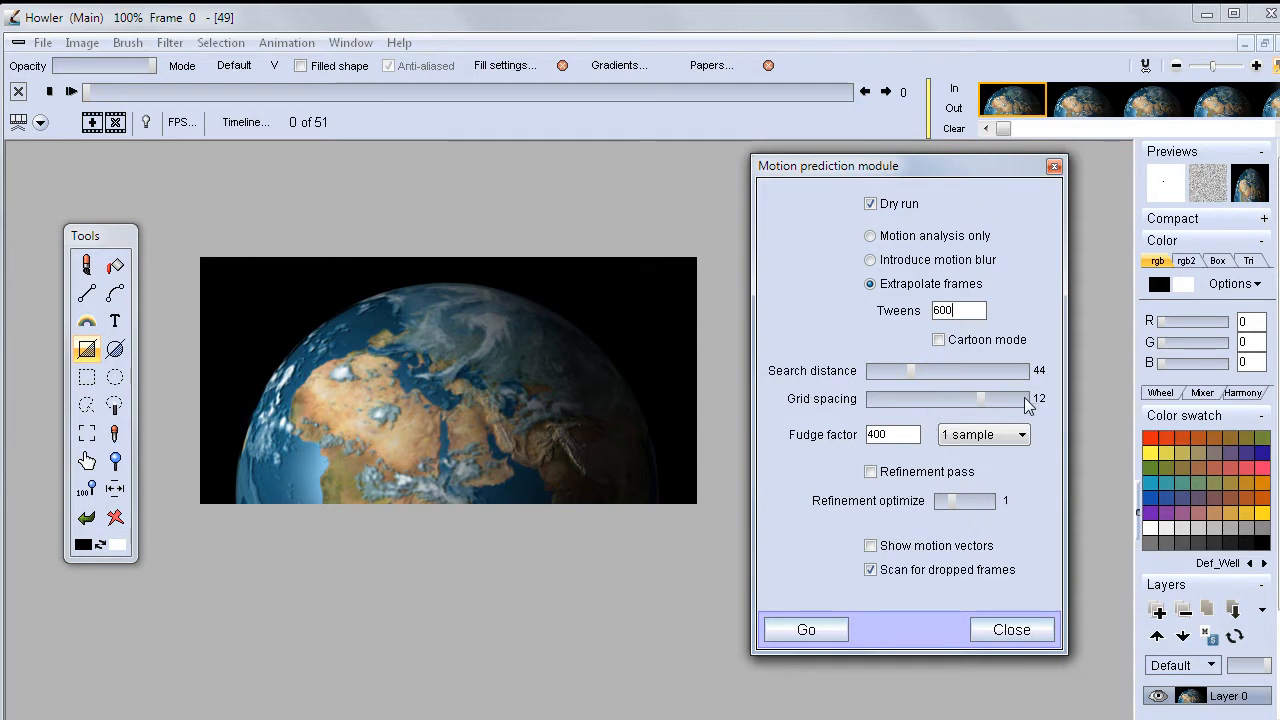
Try dry runs with 650 and with 11 tweens, cancelling each at the frame creation confirmation.
{"action": "left_click_drag", "start_coordinate": [978, 311], "coordinate": [896, 313]}
{"action": "type", "text": "6"}
{"action": "left_click", "coordinate": [810, 630]}
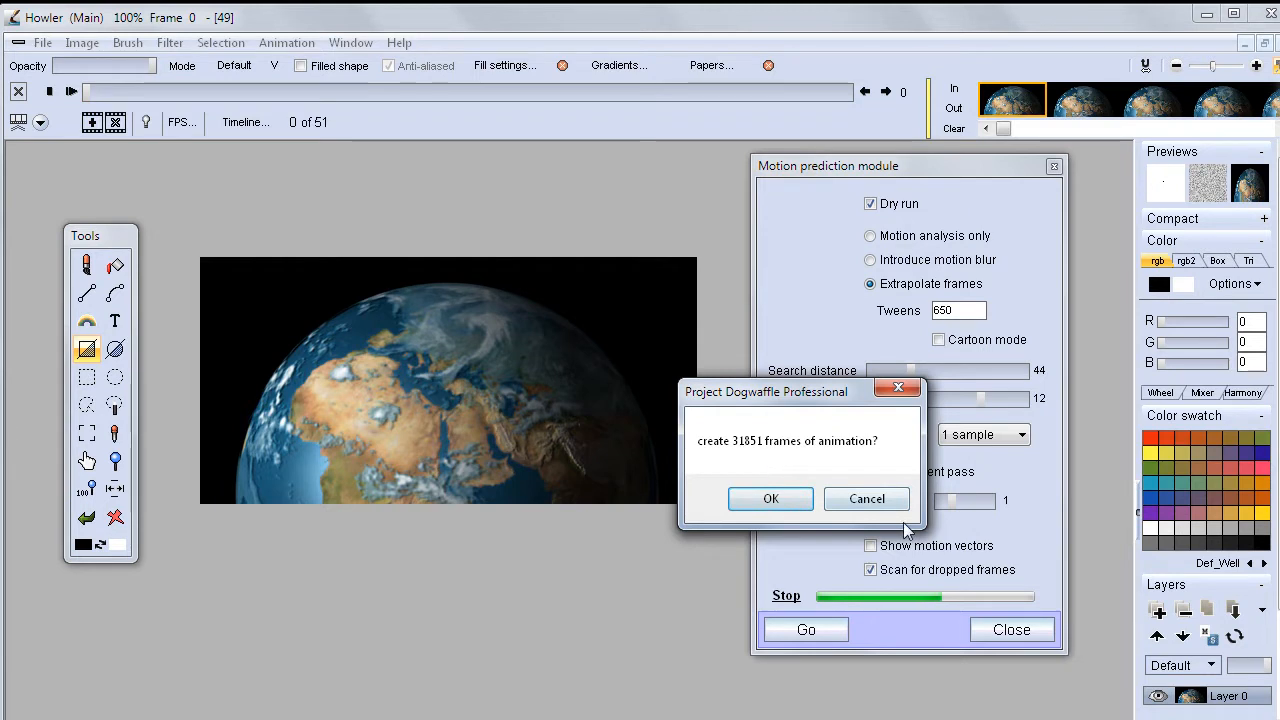
{"action": "left_click", "coordinate": [886, 500]}
{"action": "left_click_drag", "start_coordinate": [979, 316], "coordinate": [922, 313]}
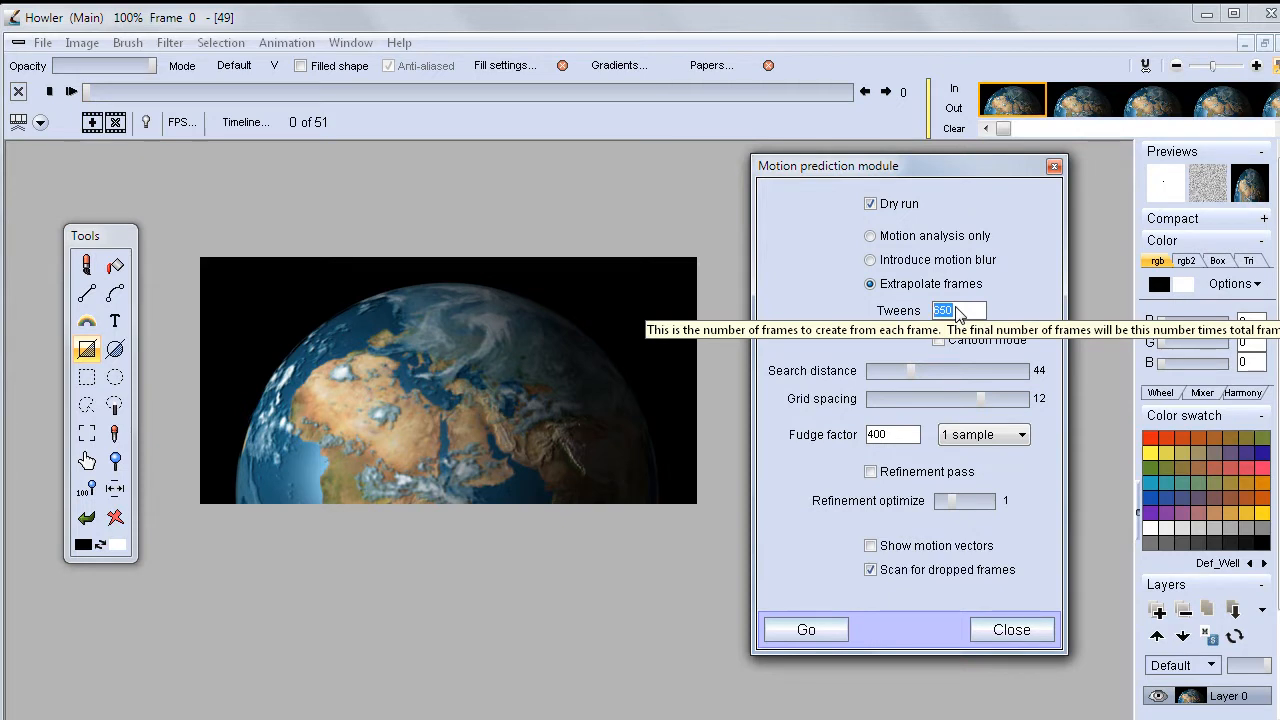
{"action": "type", "text": "11"}
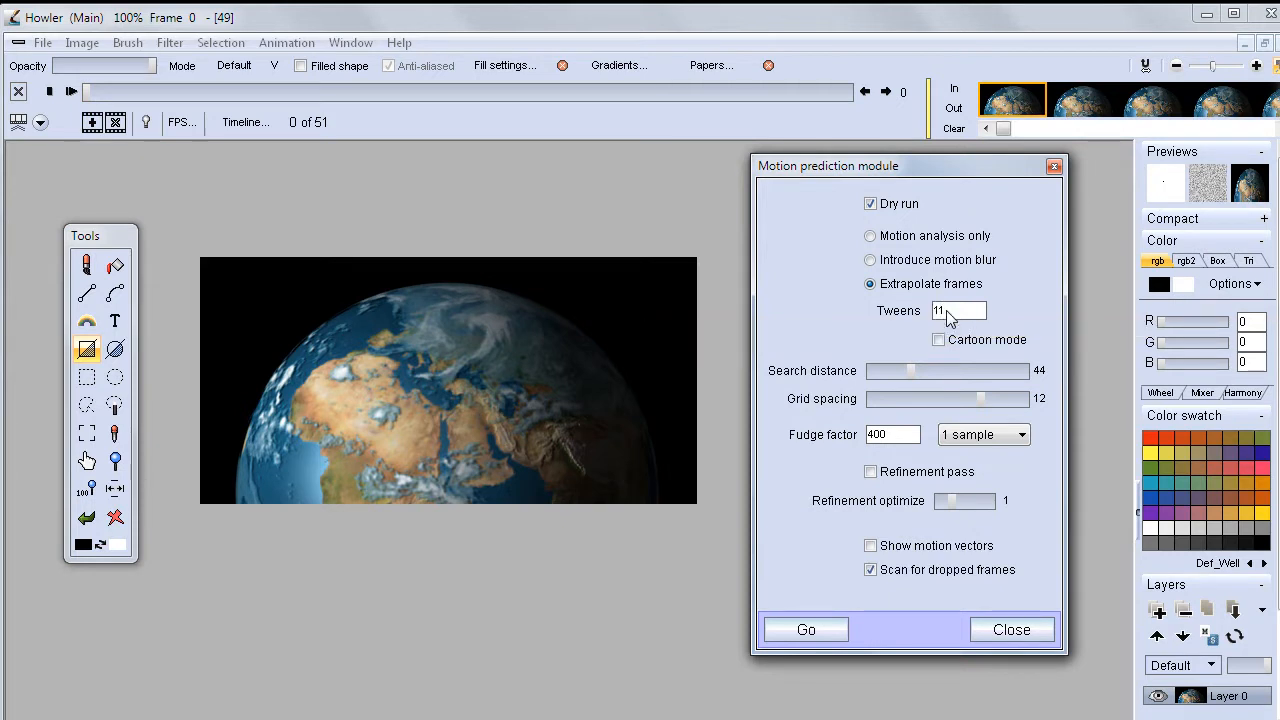
{"action": "left_click", "coordinate": [810, 633]}
{"action": "left_click", "coordinate": [862, 497]}
Set Tweens to 13 and dry-run the extrapolation, accepting the proposed number of frames.
{"action": "double_click", "coordinate": [940, 311]}
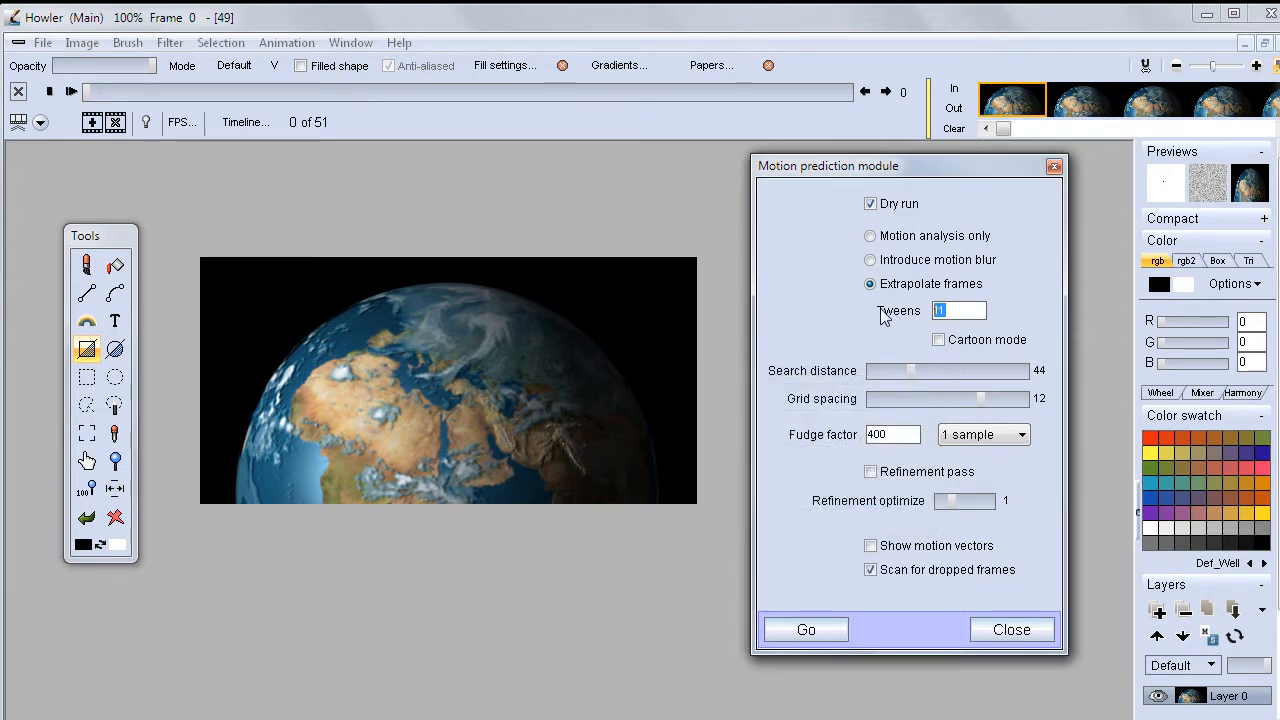
{"action": "type", "text": "13"}
{"action": "left_click", "coordinate": [822, 636]}
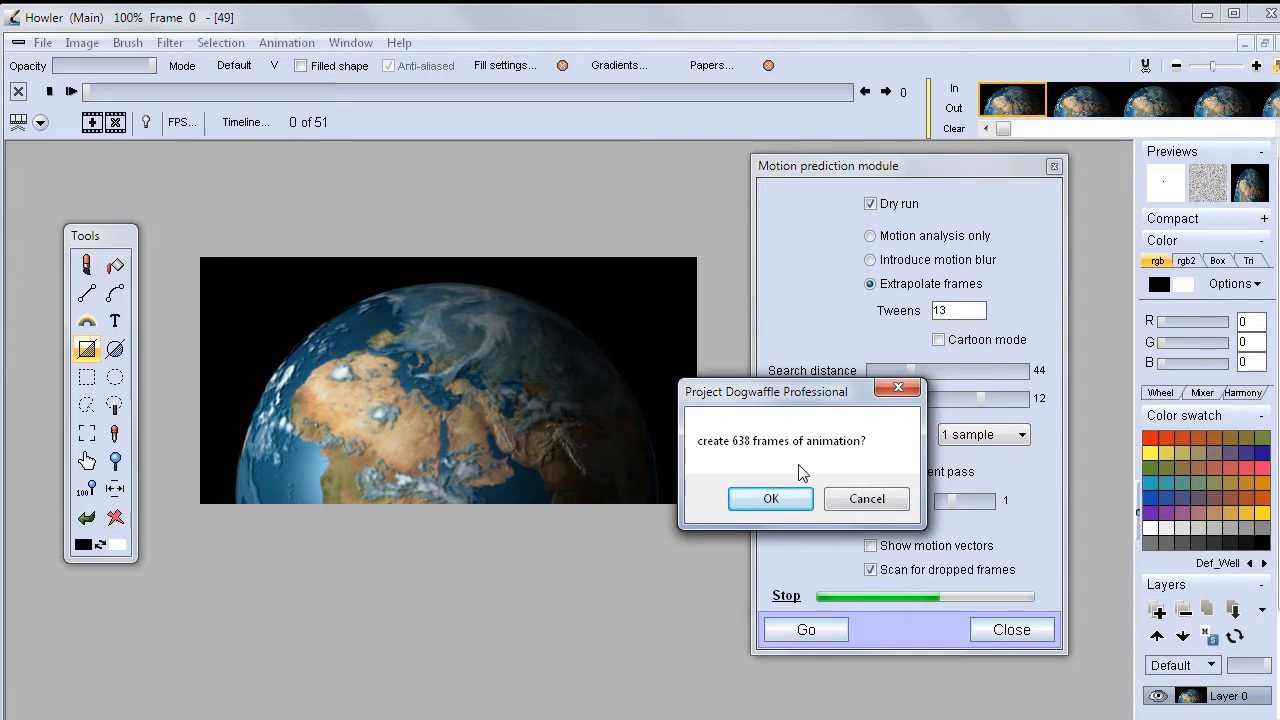
{"action": "left_click", "coordinate": [790, 503]}
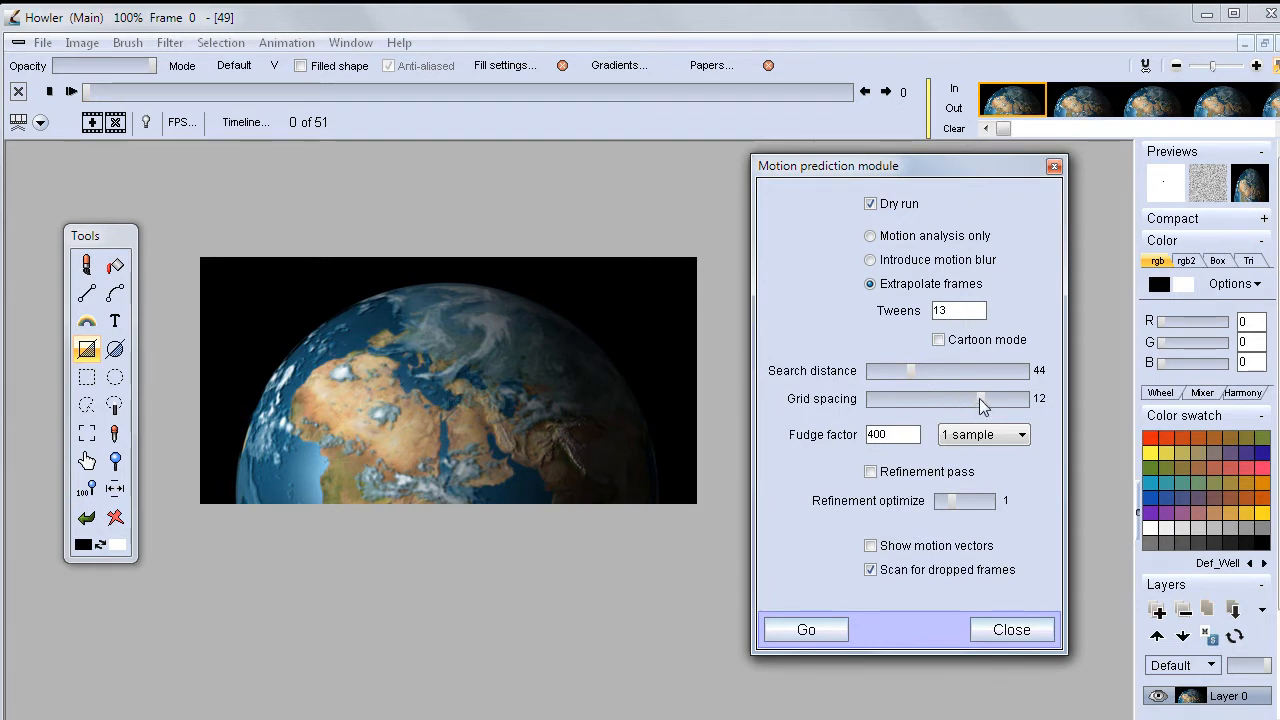
Try a grid spacing of 15 with a search distance of 34 for the motion prediction.
{"action": "left_click_drag", "start_coordinate": [981, 397], "coordinate": [1022, 405]}
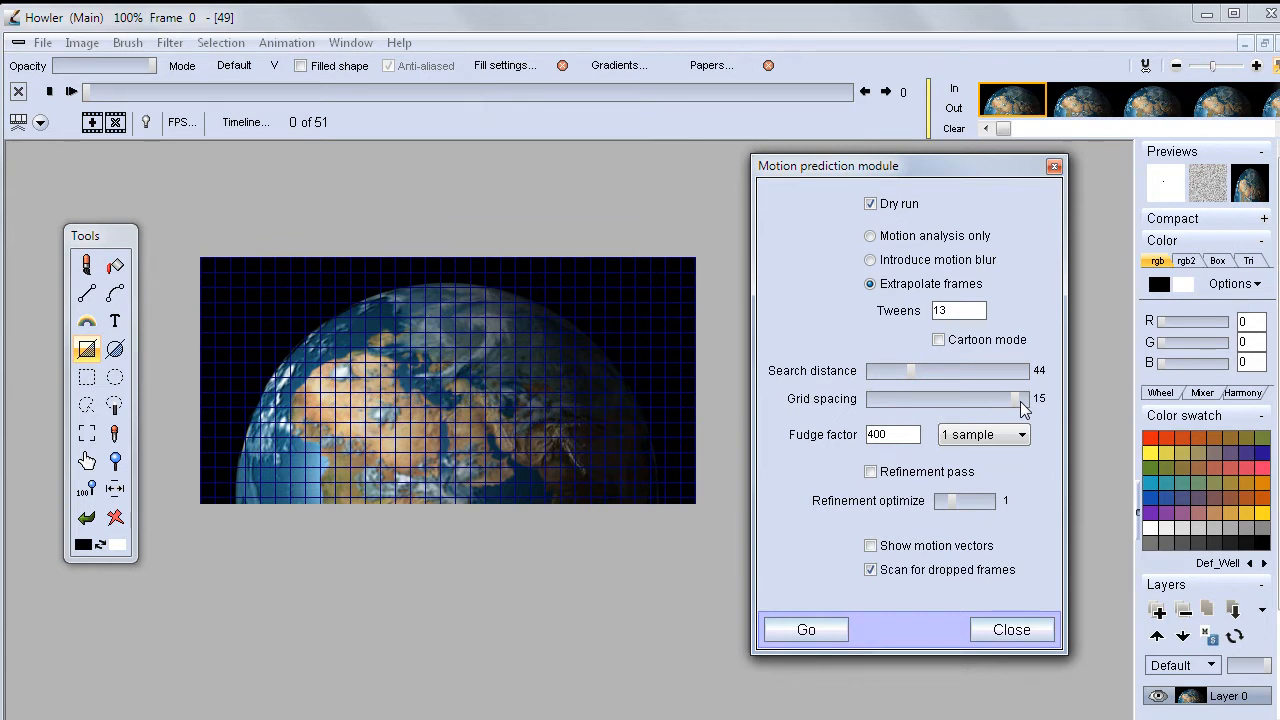
{"action": "mouse_move", "coordinate": [914, 369]}
{"action": "left_mouse_down"}
{"action": "mouse_move", "coordinate": [889, 372]}
{"action": "mouse_move", "coordinate": [1058, 392]}
{"action": "mouse_move", "coordinate": [975, 382]}
{"action": "mouse_move", "coordinate": [1018, 372]}
{"action": "mouse_move", "coordinate": [903, 377]}
{"action": "left_mouse_up"}
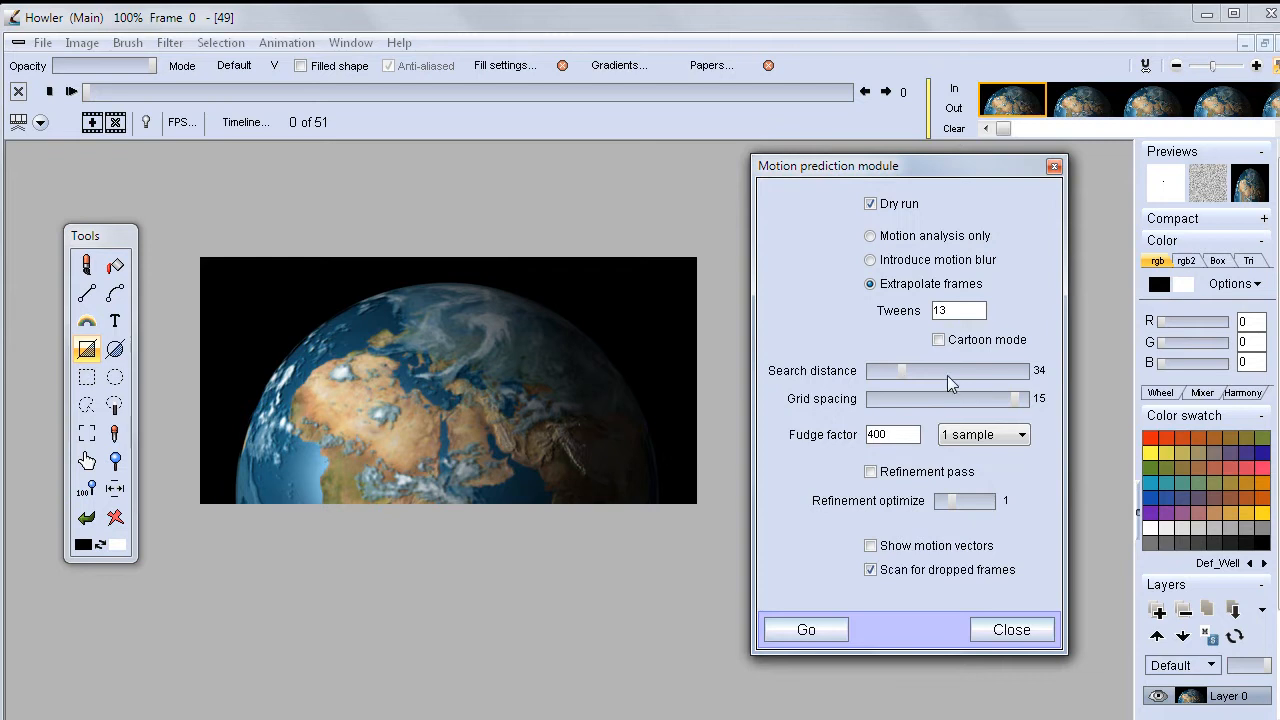
{"action": "mouse_move", "coordinate": [899, 371]}
{"action": "left_mouse_down"}
{"action": "mouse_move", "coordinate": [910, 371]}
{"action": "mouse_move", "coordinate": [882, 383]}
{"action": "mouse_move", "coordinate": [900, 384]}
{"action": "left_mouse_up"}
Set the grid spacing to 12 and the search distance to 40, and dry-run the extrapolation.
{"action": "left_click_drag", "start_coordinate": [1015, 398], "coordinate": [984, 398]}
{"action": "left_click_drag", "start_coordinate": [900, 371], "coordinate": [920, 377]}
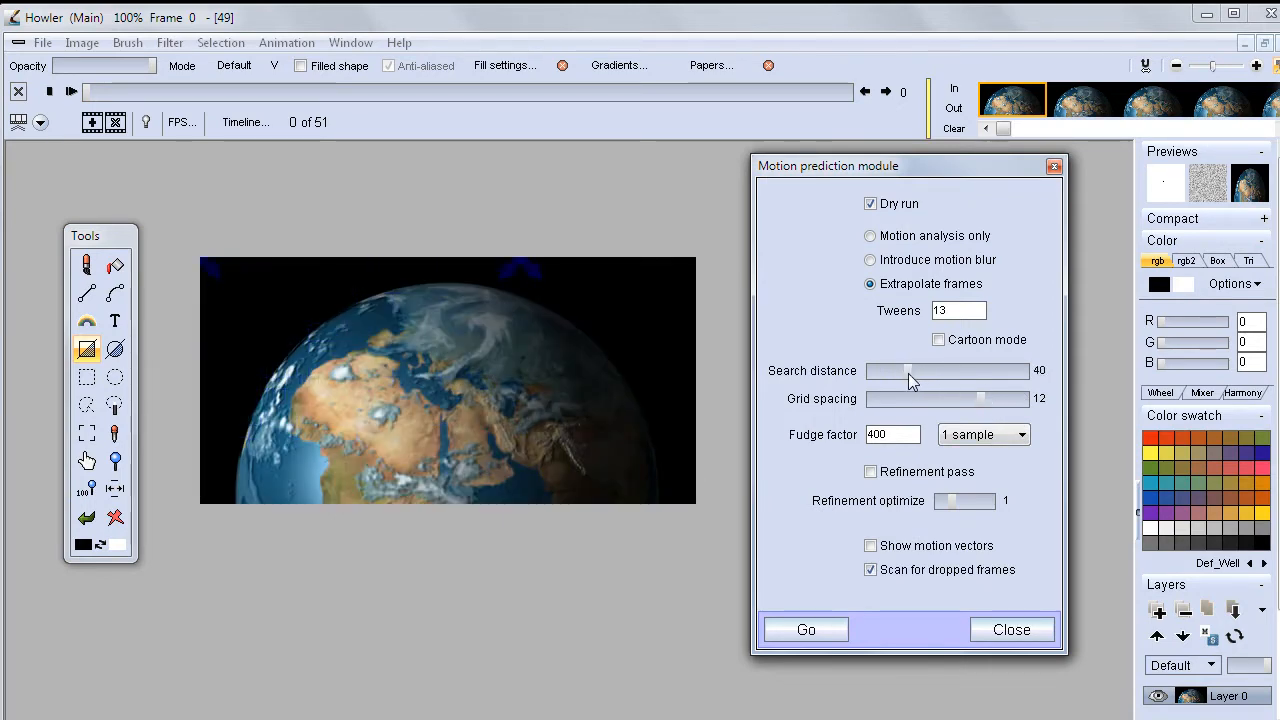
{"action": "left_click", "coordinate": [812, 630]}
{"action": "left_click", "coordinate": [766, 498]}
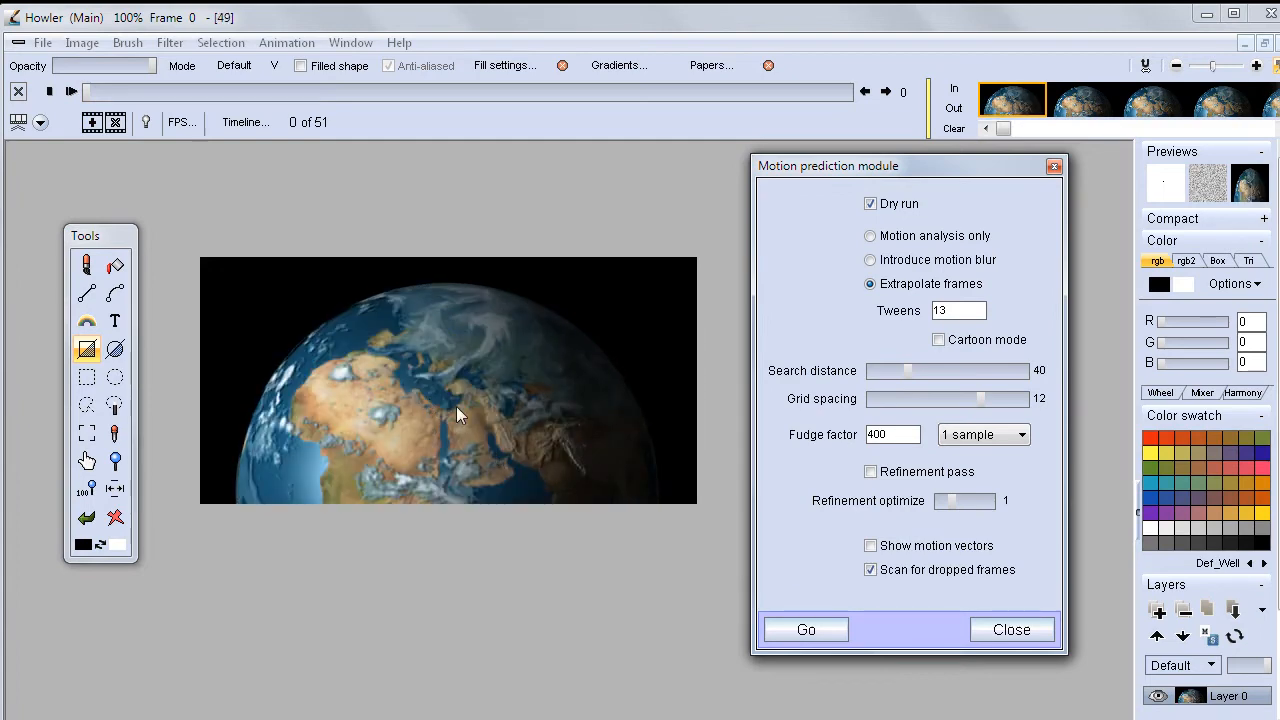
Repeat the dry run twice with the globe enlarged to examine the motion analysis up close.
{"action": "scroll", "coordinate": [314, 328], "scroll_direction": "up", "scroll_amount": 5}
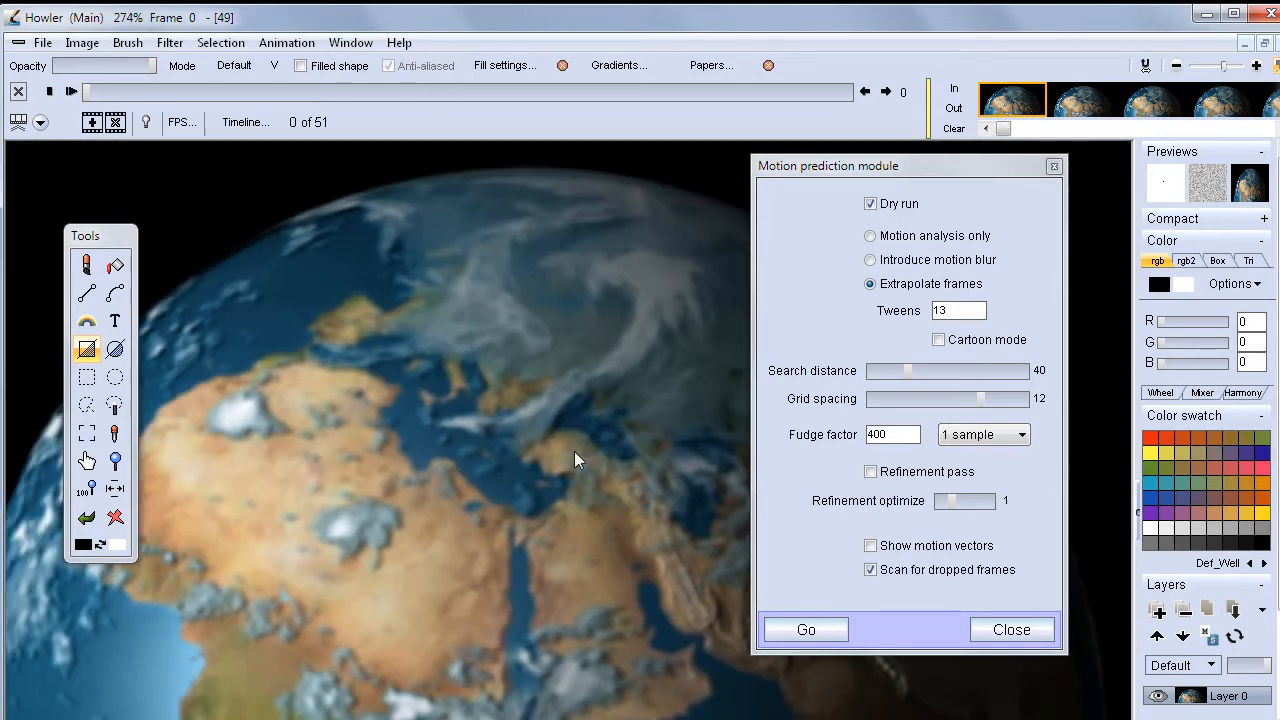
{"action": "left_click", "coordinate": [806, 630]}
{"action": "left_click", "coordinate": [766, 497]}
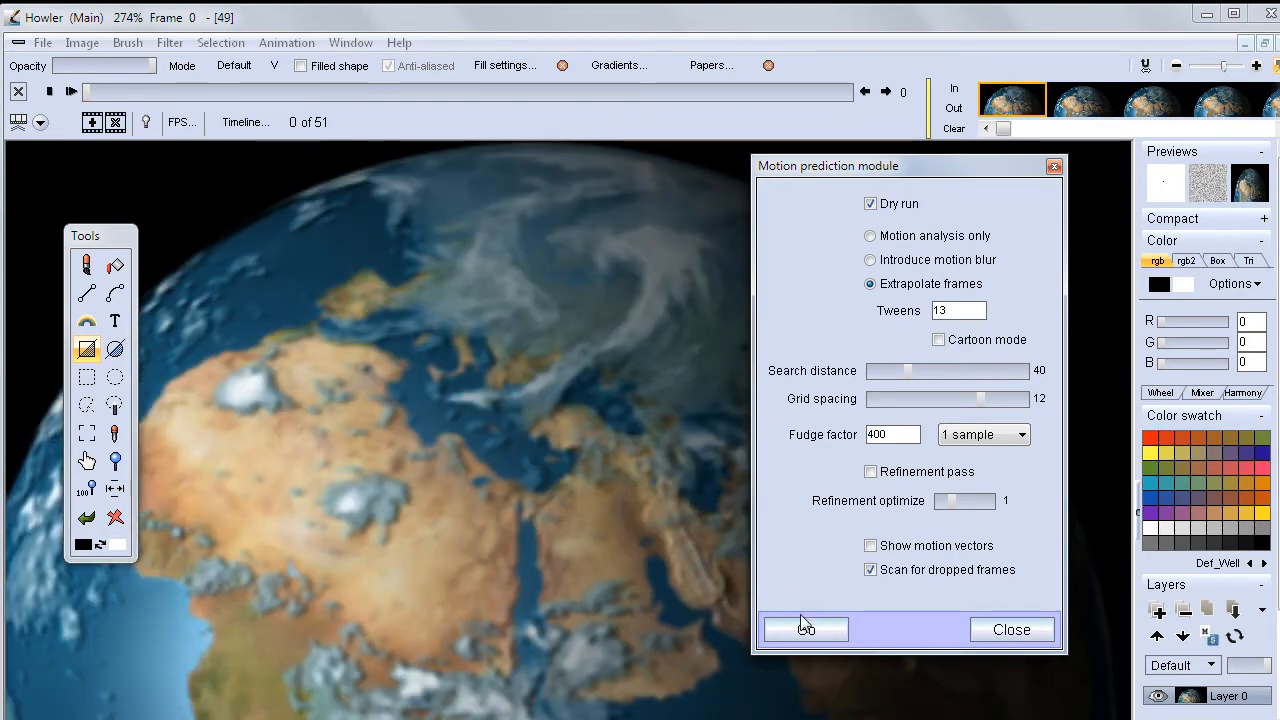
{"action": "left_click", "coordinate": [806, 630]}
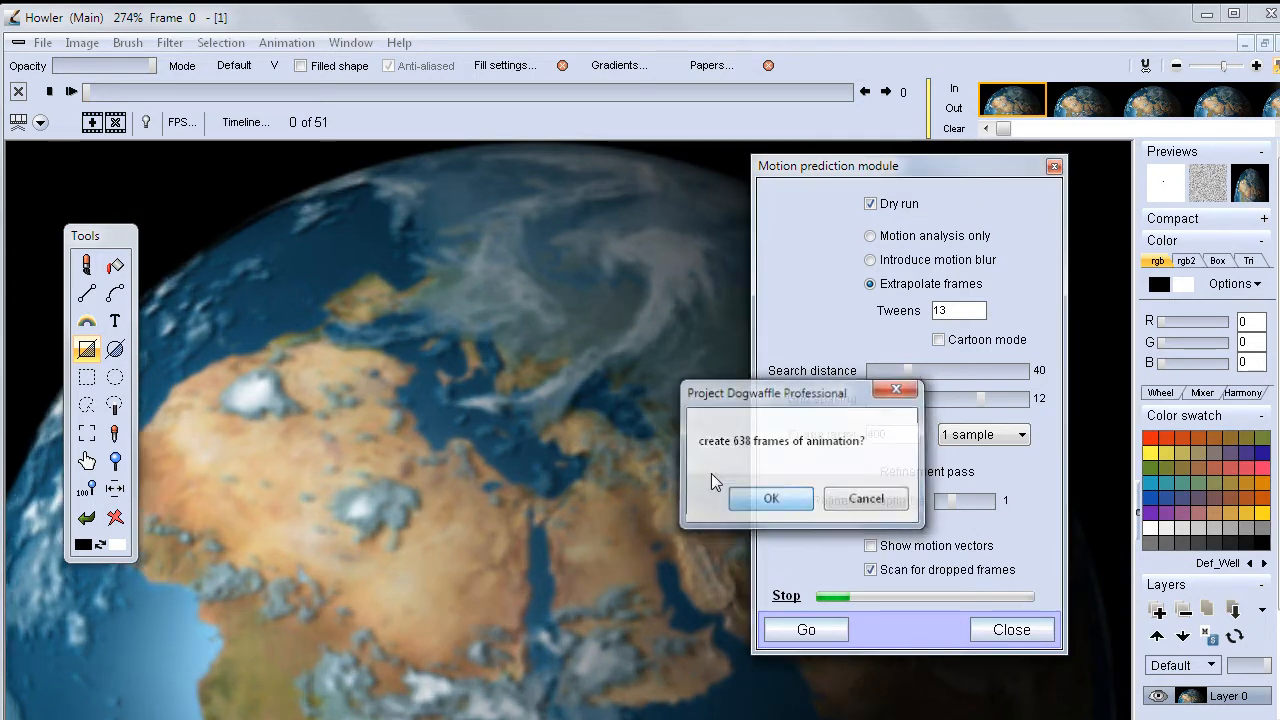
{"action": "left_click", "coordinate": [771, 500]}
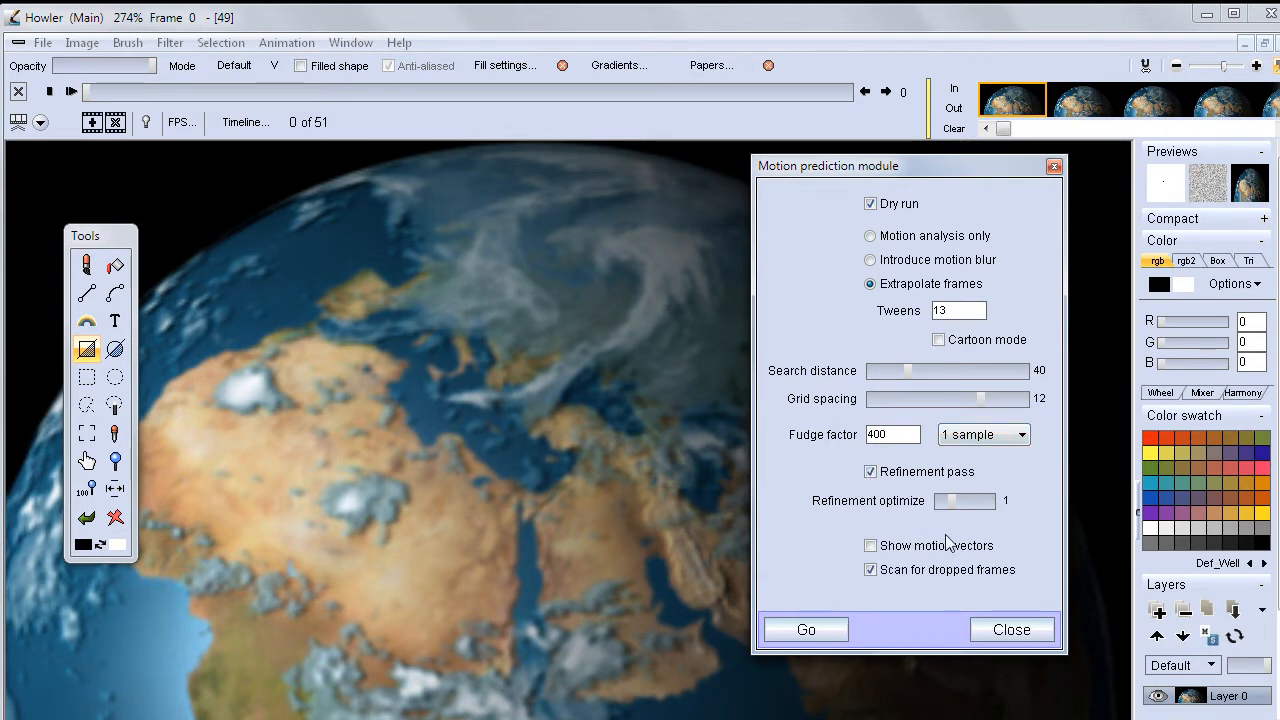
Enable the refinement pass, start and stop a dry run, and rerun it with Refinement optimize at 0.
{"action": "left_click", "coordinate": [806, 630]}
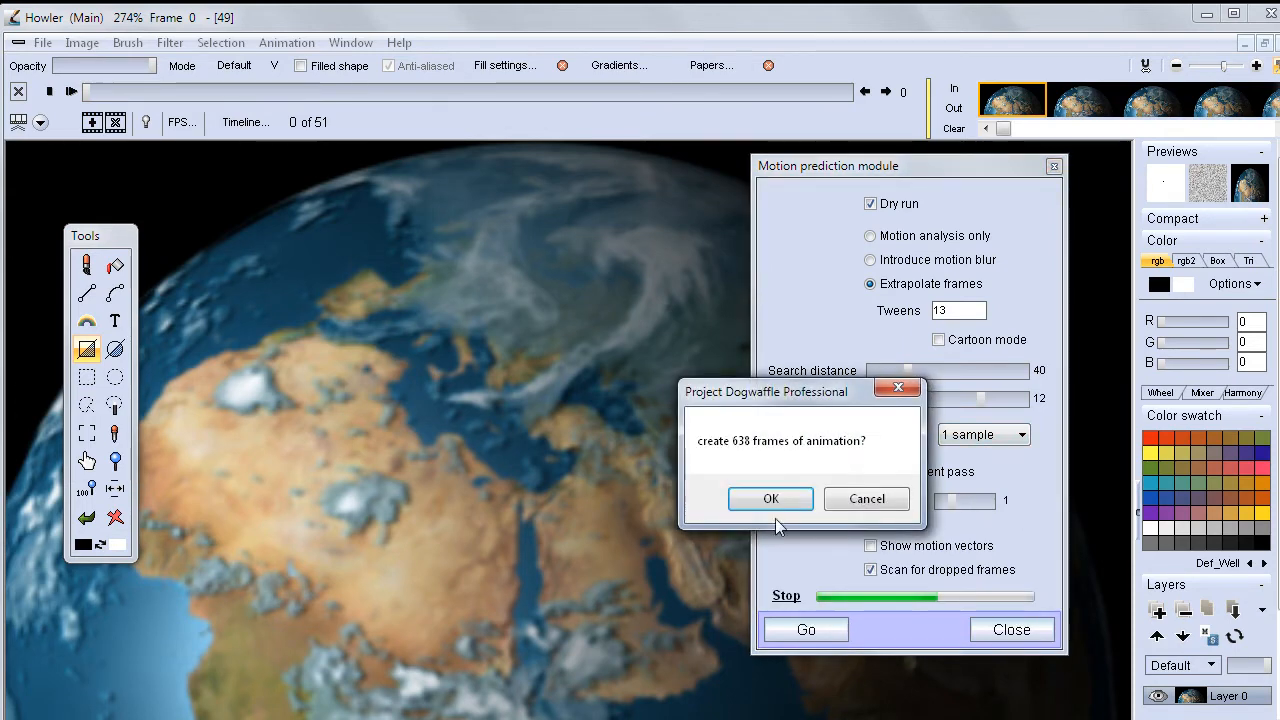
{"action": "left_click", "coordinate": [850, 500]}
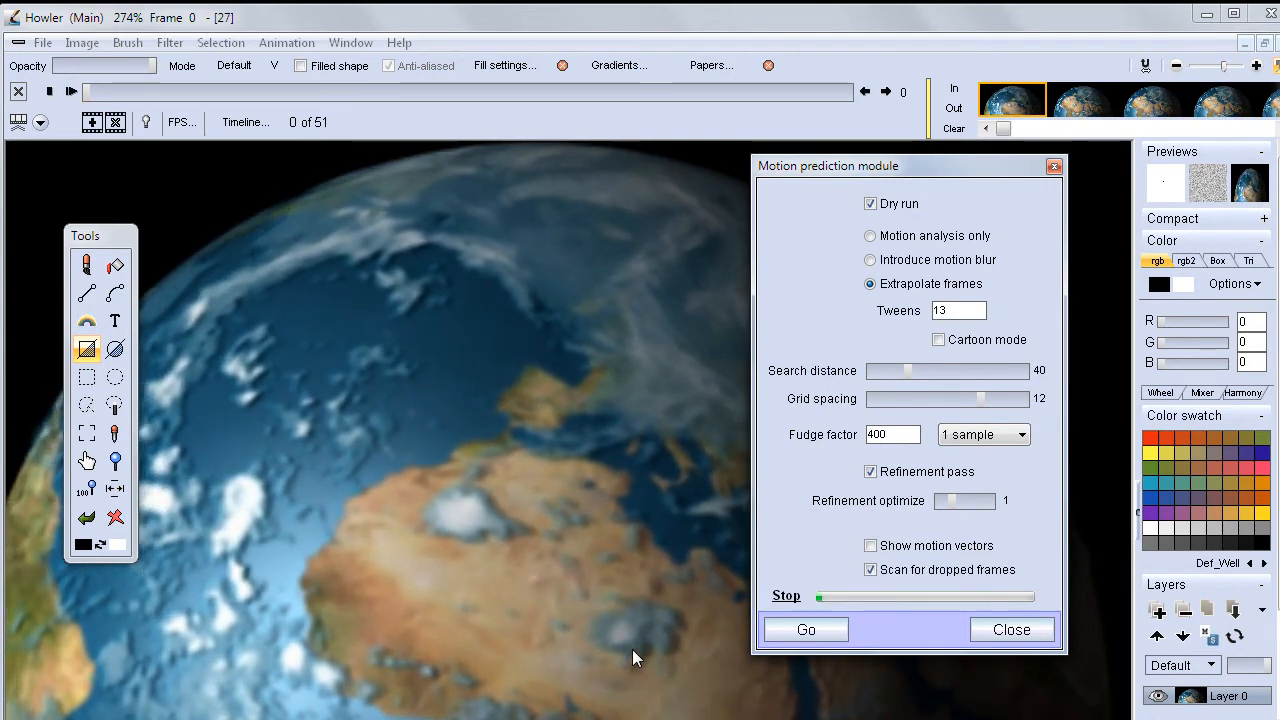
{"action": "left_click", "coordinate": [786, 596]}
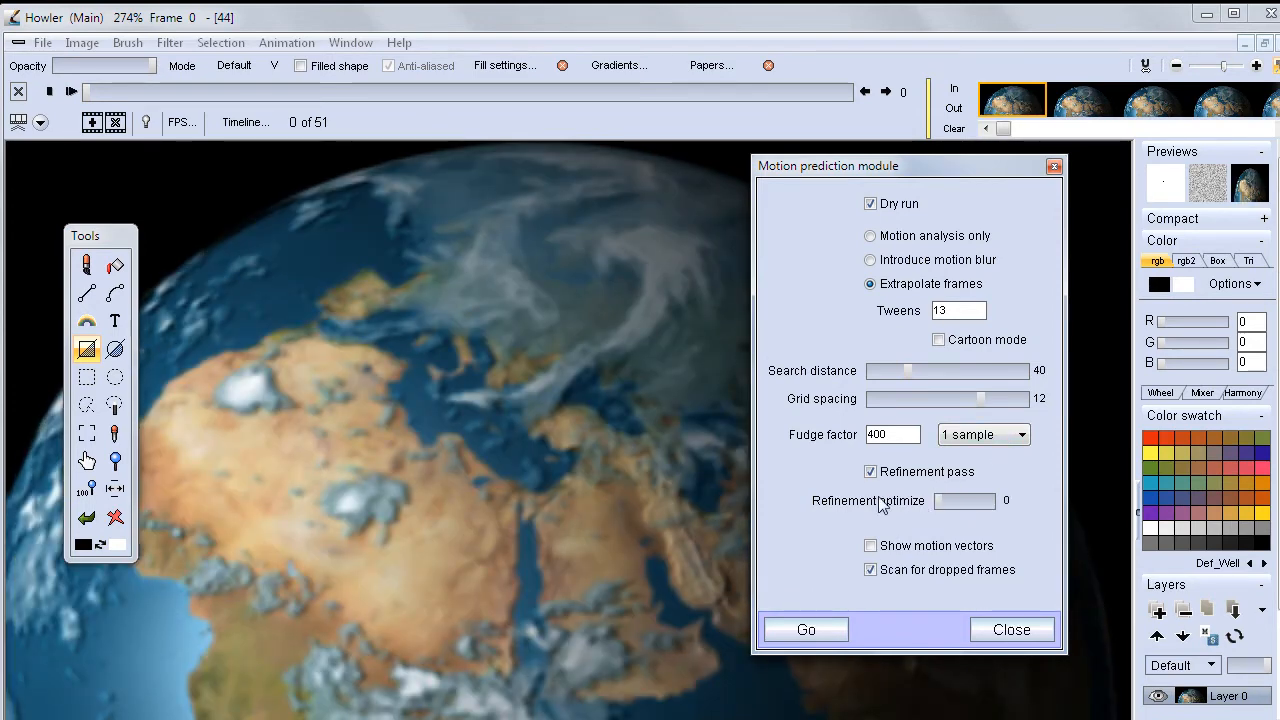
{"action": "left_click", "coordinate": [830, 632]}
{"action": "left_click", "coordinate": [768, 498]}
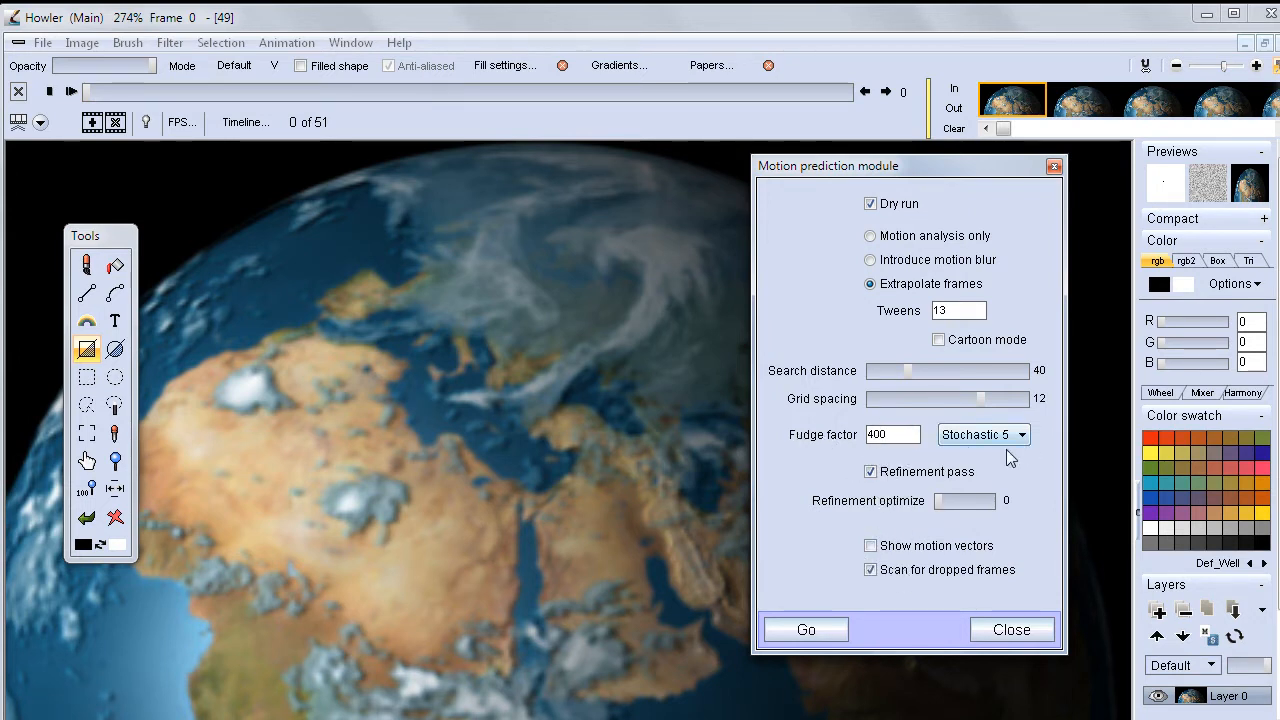
Dry-run the frame extrapolation again with Stochastic 5 and the refinement pass enabled, and stop the run after previewing the motion.
{"action": "left_click", "coordinate": [838, 630]}
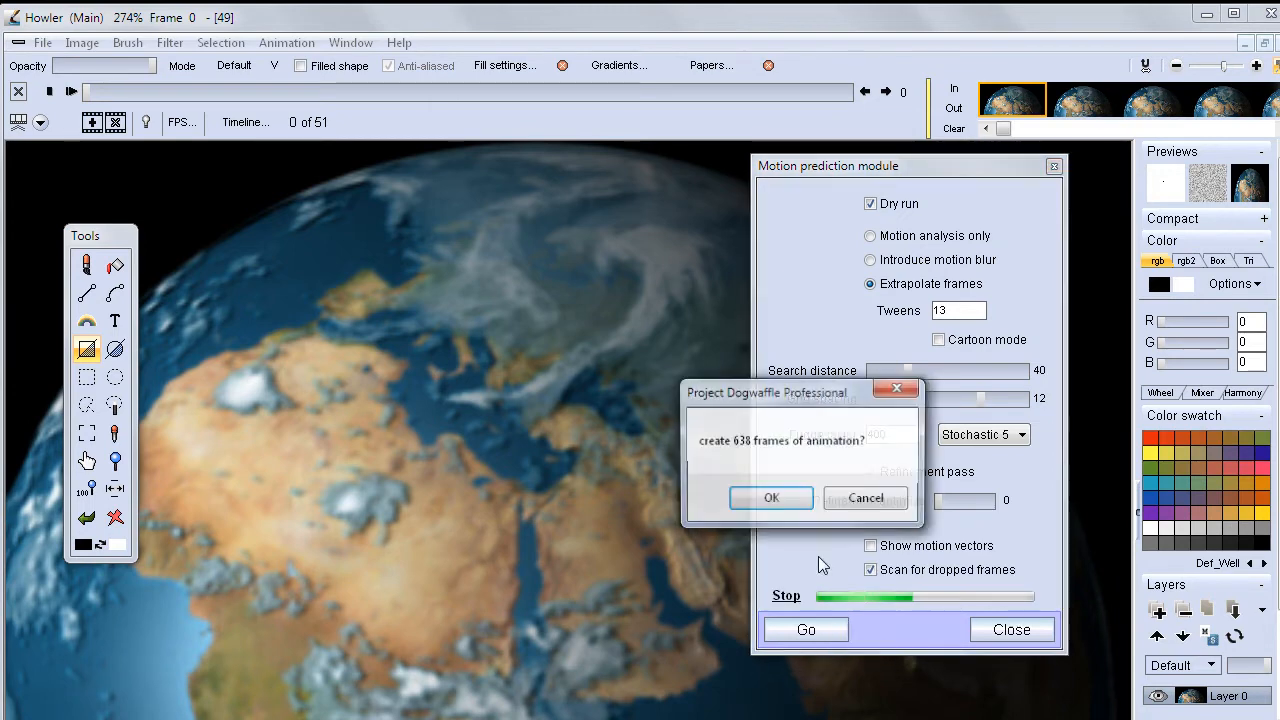
{"action": "left_click", "coordinate": [776, 498]}
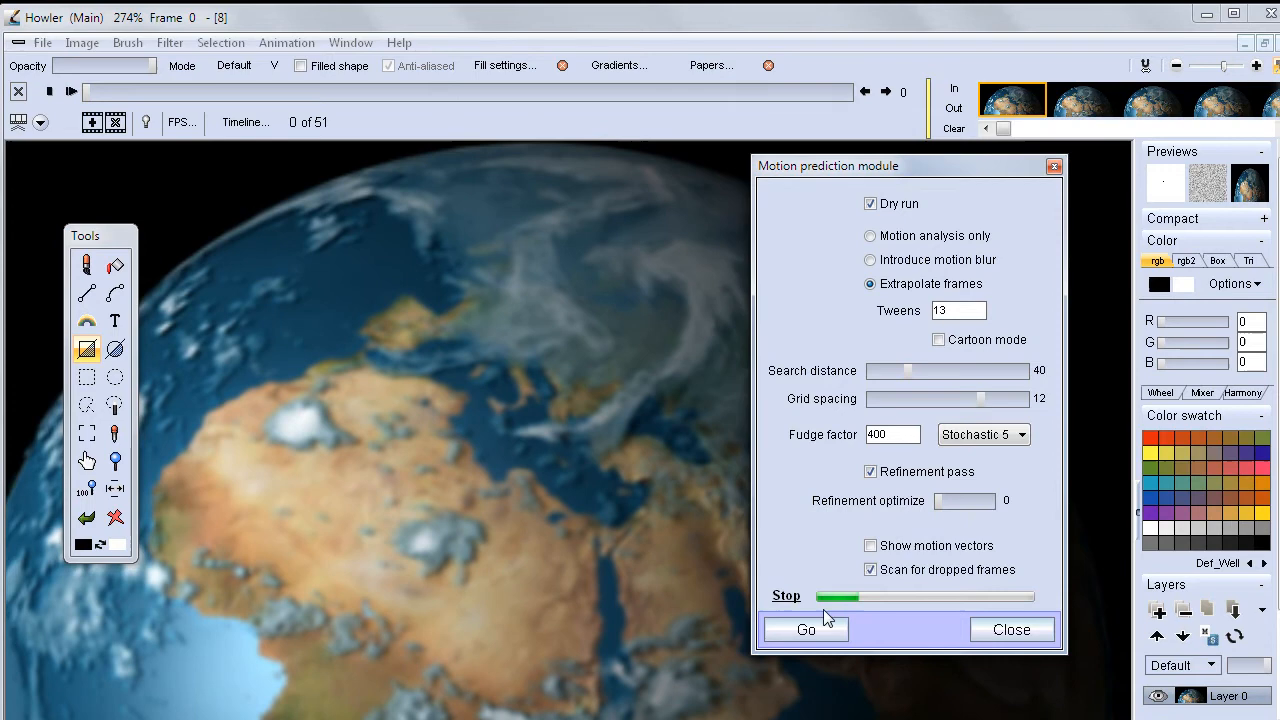
{"action": "left_click", "coordinate": [783, 599]}
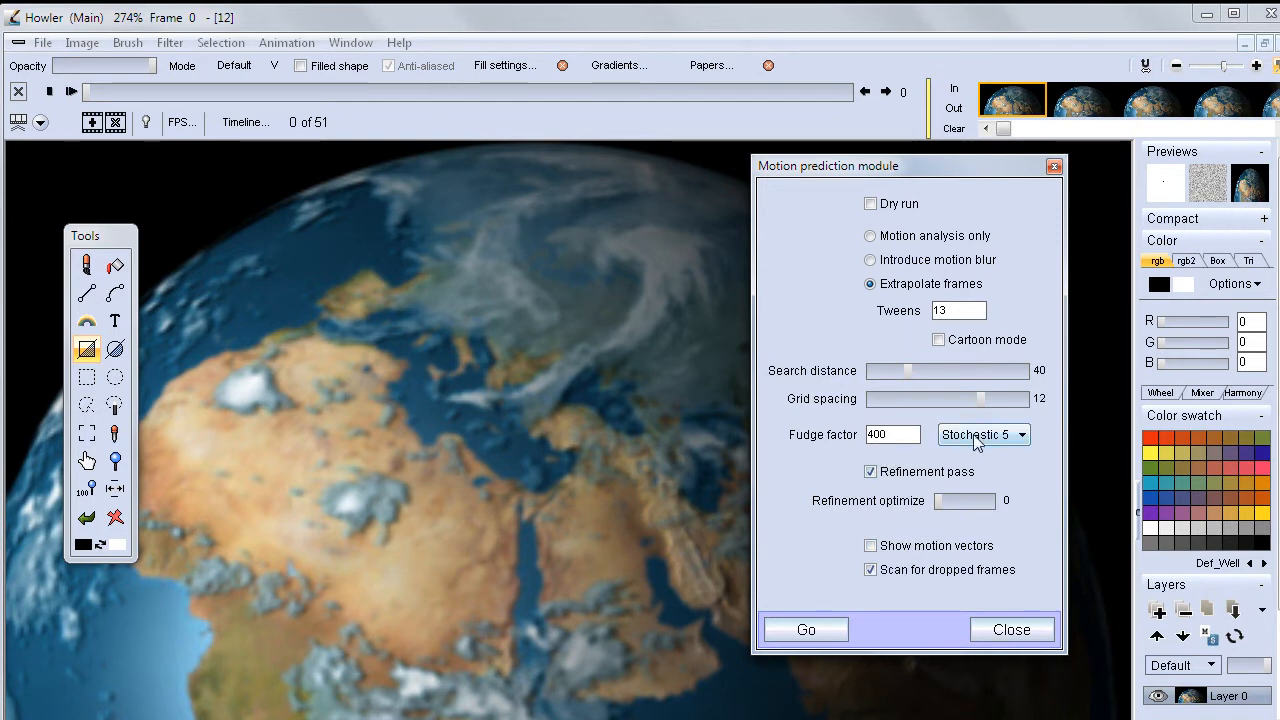
Extrapolate the real frames with 13 tweens and the dry run turned off, and close the Motion prediction module.
{"action": "left_click", "coordinate": [808, 630]}
{"action": "left_click", "coordinate": [771, 498]}
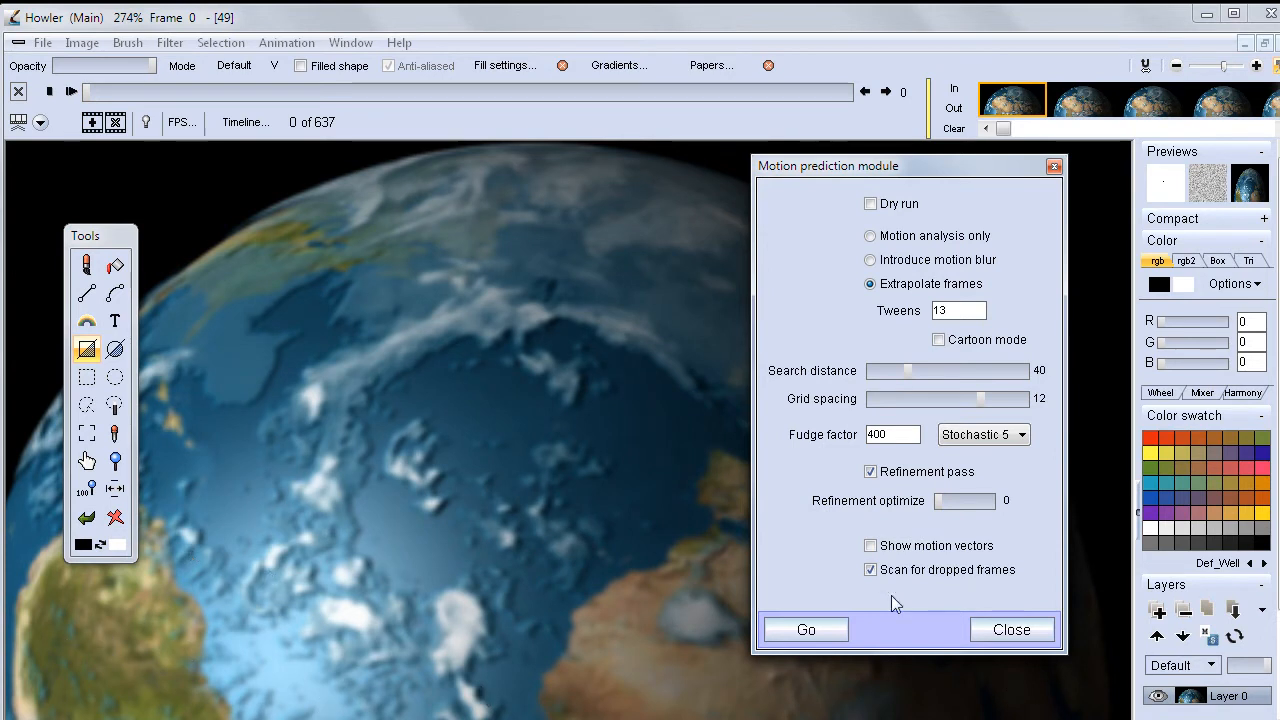
{"action": "left_click", "coordinate": [996, 629]}
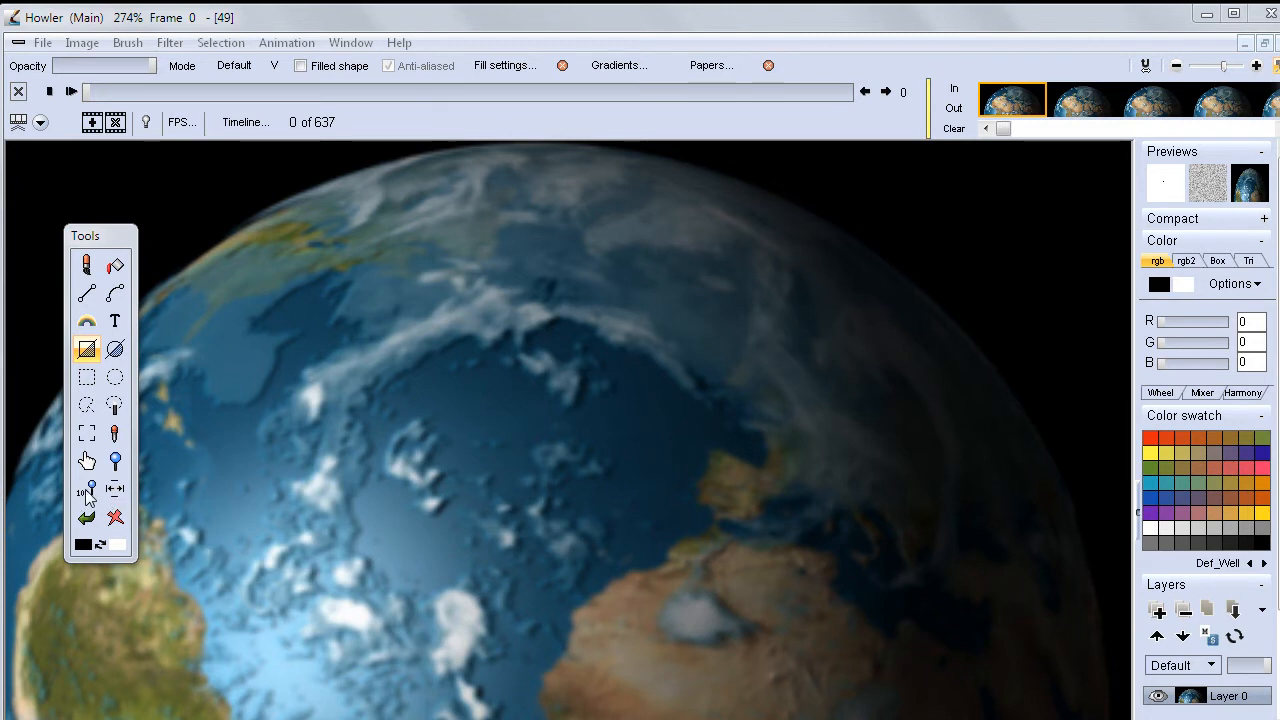
Play the extrapolated animation and examine the globe's surface and frame edges at several magnifications, and stop the playback.
{"action": "left_click", "coordinate": [87, 492]}
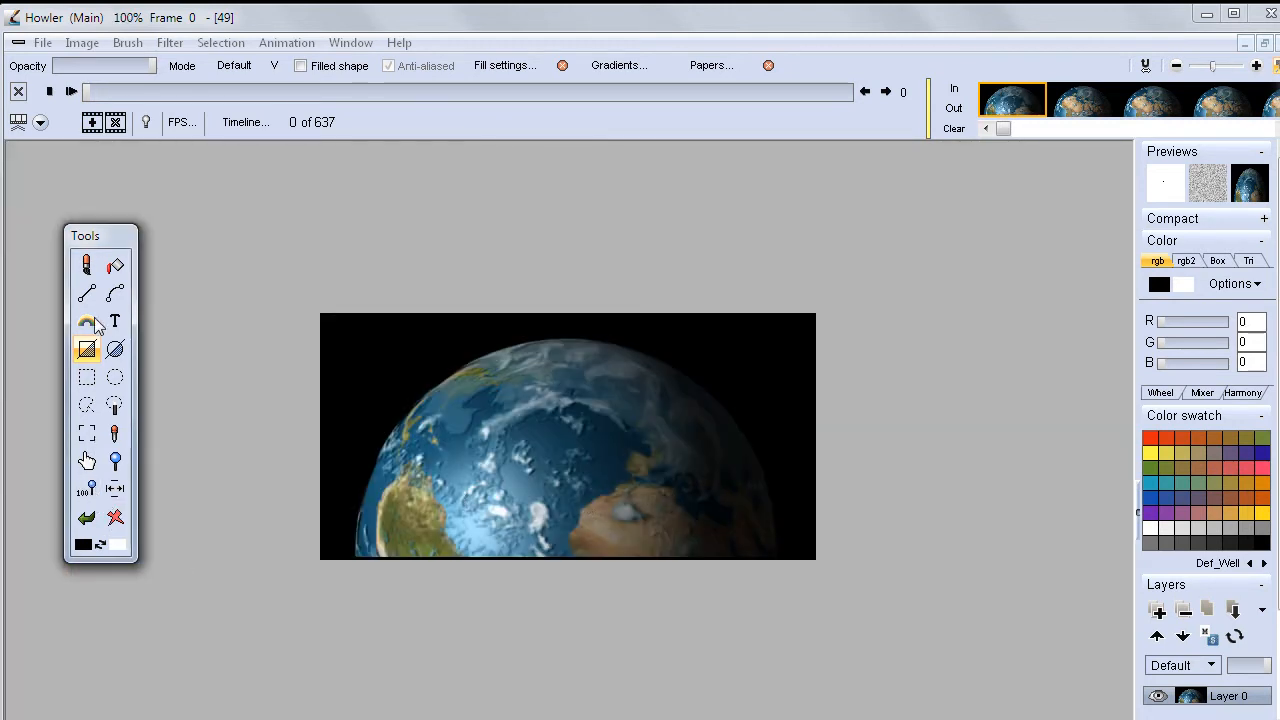
{"action": "left_click", "coordinate": [70, 91]}
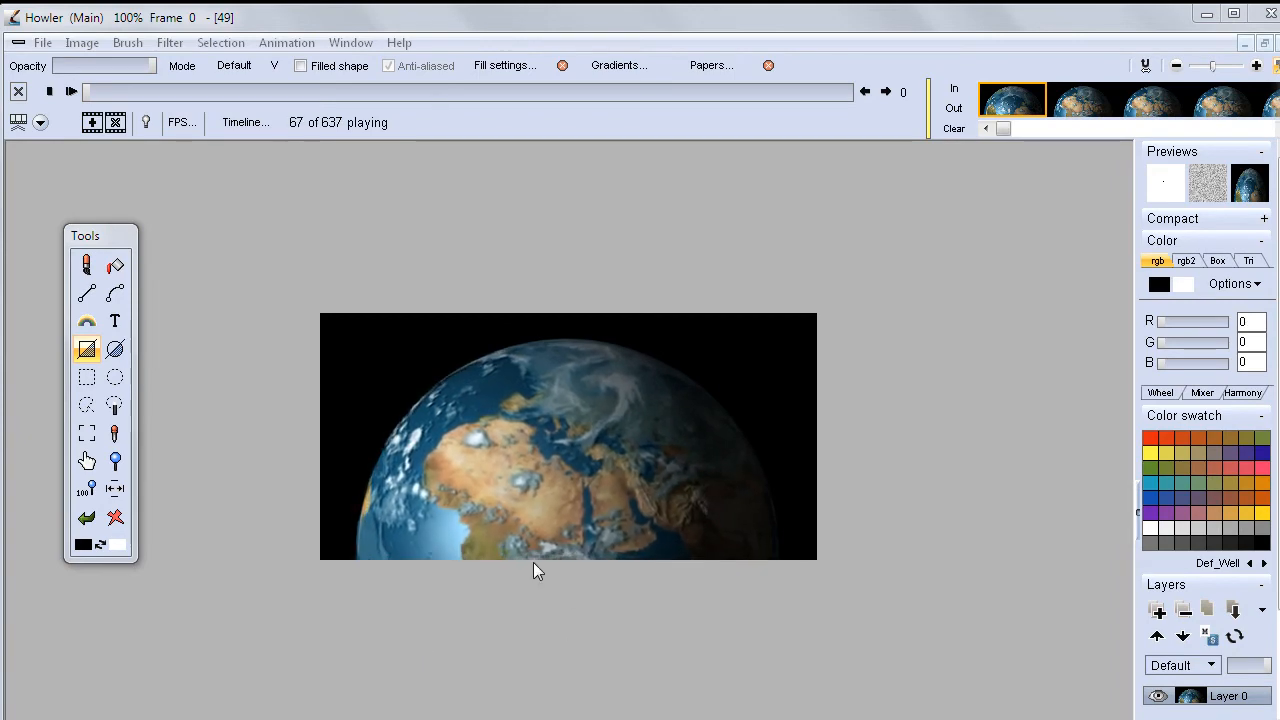
{"action": "left_click_drag", "start_coordinate": [543, 557], "coordinate": [812, 557]}
{"action": "left_click_drag", "start_coordinate": [575, 525], "coordinate": [612, 190]}
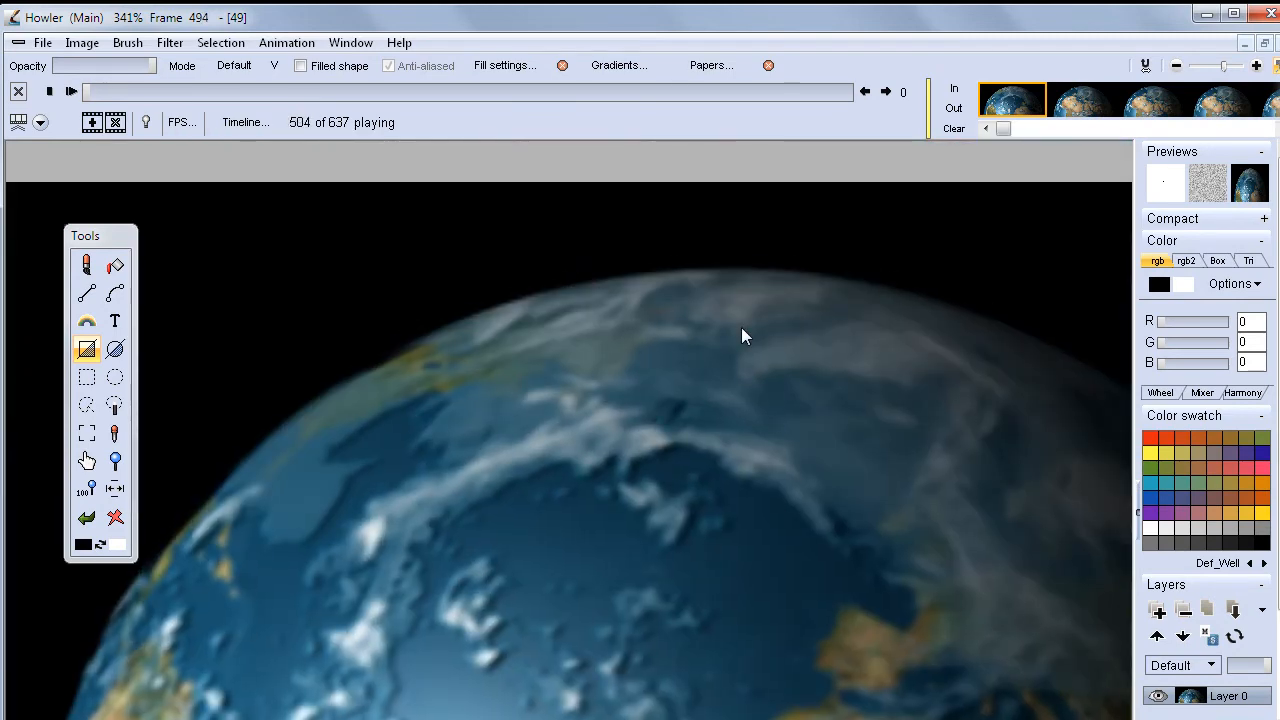
{"action": "scroll", "coordinate": [735, 326], "scroll_direction": "down", "scroll_amount": 2}
{"action": "scroll", "coordinate": [732, 326], "scroll_direction": "down", "scroll_amount": 3}
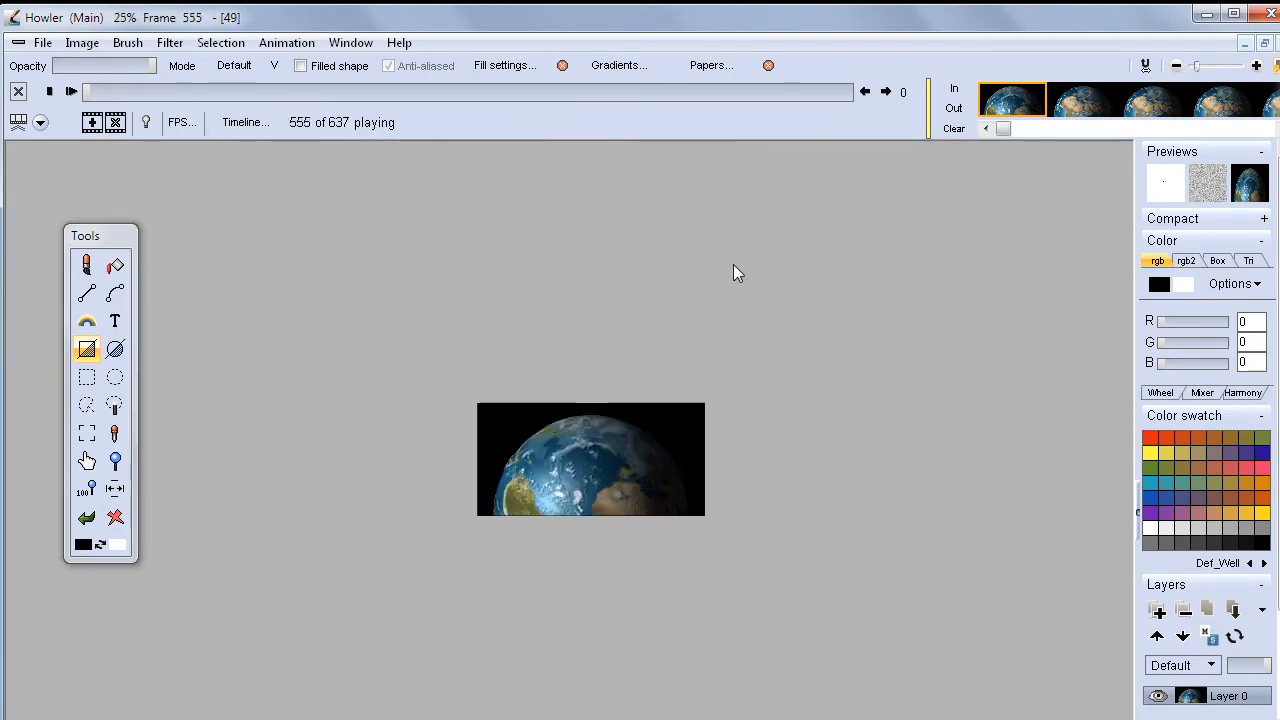
{"action": "scroll", "coordinate": [733, 264], "scroll_direction": "up", "scroll_amount": 3}
{"action": "left_click_drag", "start_coordinate": [927, 415], "coordinate": [458, 285]}
{"action": "scroll", "coordinate": [746, 313], "scroll_direction": "up", "scroll_amount": 3}
{"action": "left_click_drag", "start_coordinate": [341, 457], "coordinate": [904, 441]}
{"action": "scroll", "coordinate": [590, 434], "scroll_direction": "down", "scroll_amount": 5}
{"action": "left_click_drag", "start_coordinate": [416, 330], "coordinate": [603, 374]}
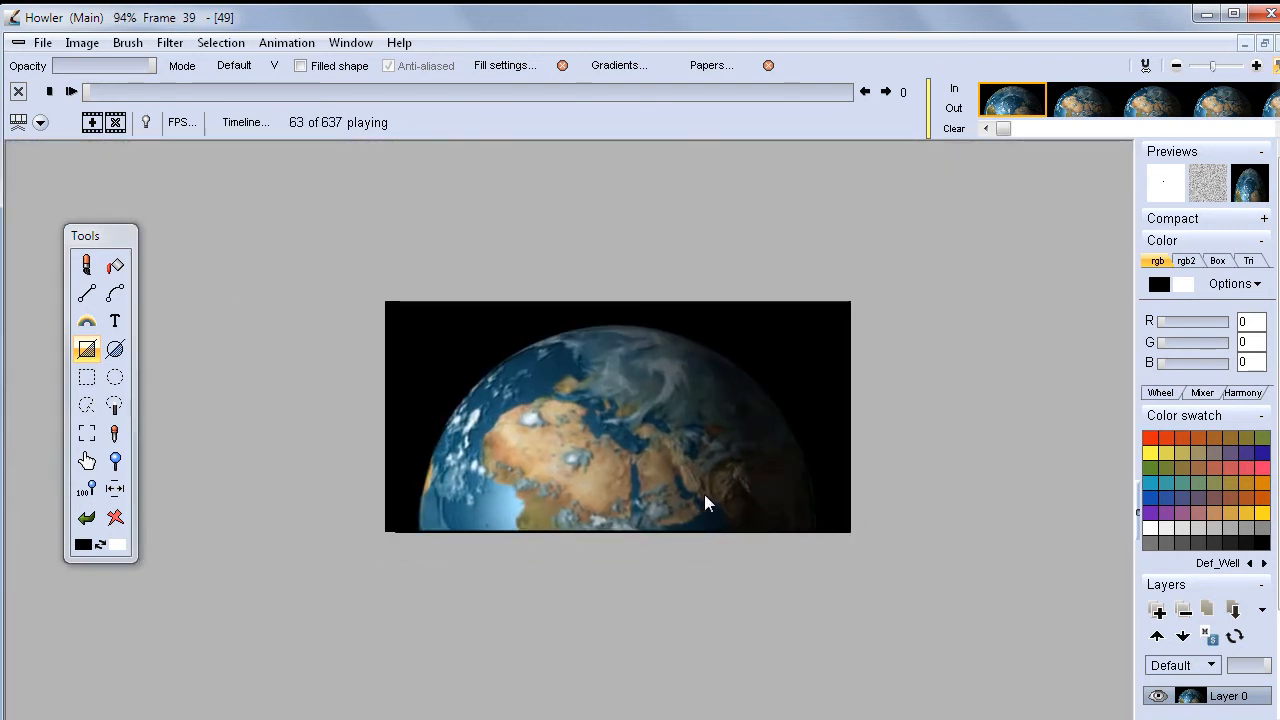
{"action": "left_click", "coordinate": [49, 91]}
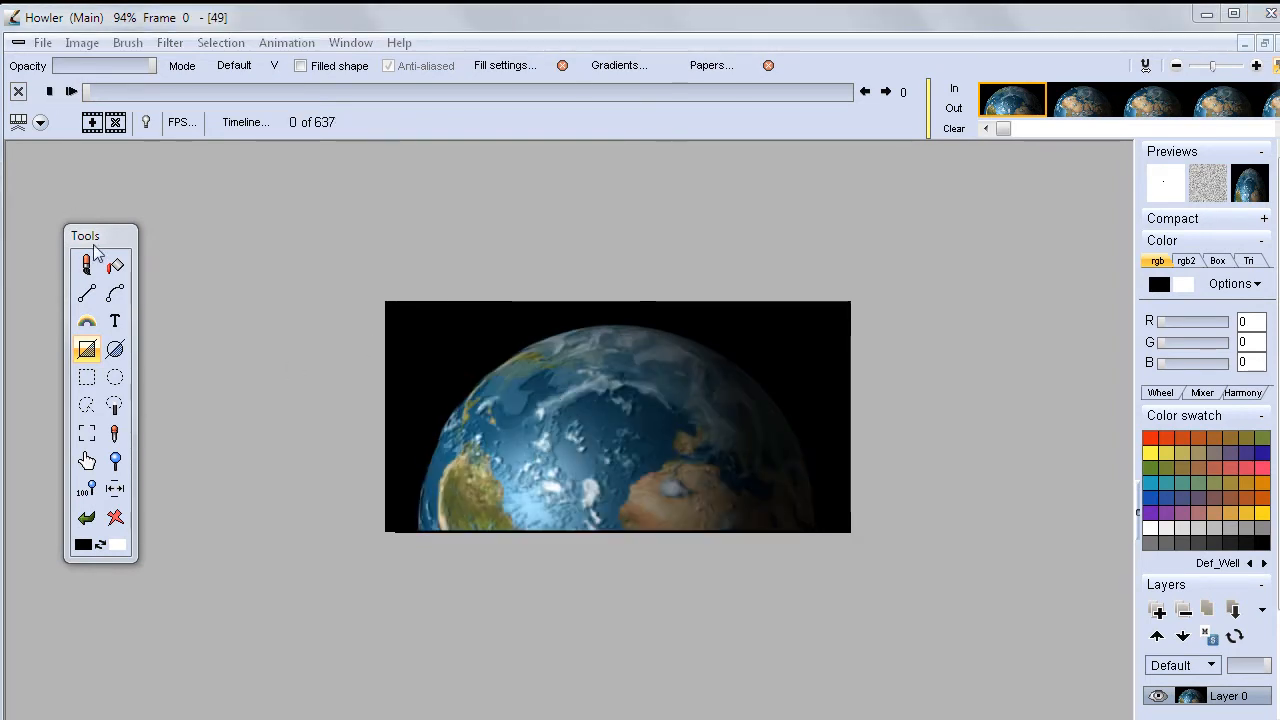
Select a rectangle slightly inside the frame's borders that leaves out the bottom edge, and crop the animation to it.
{"action": "left_click", "coordinate": [87, 377]}
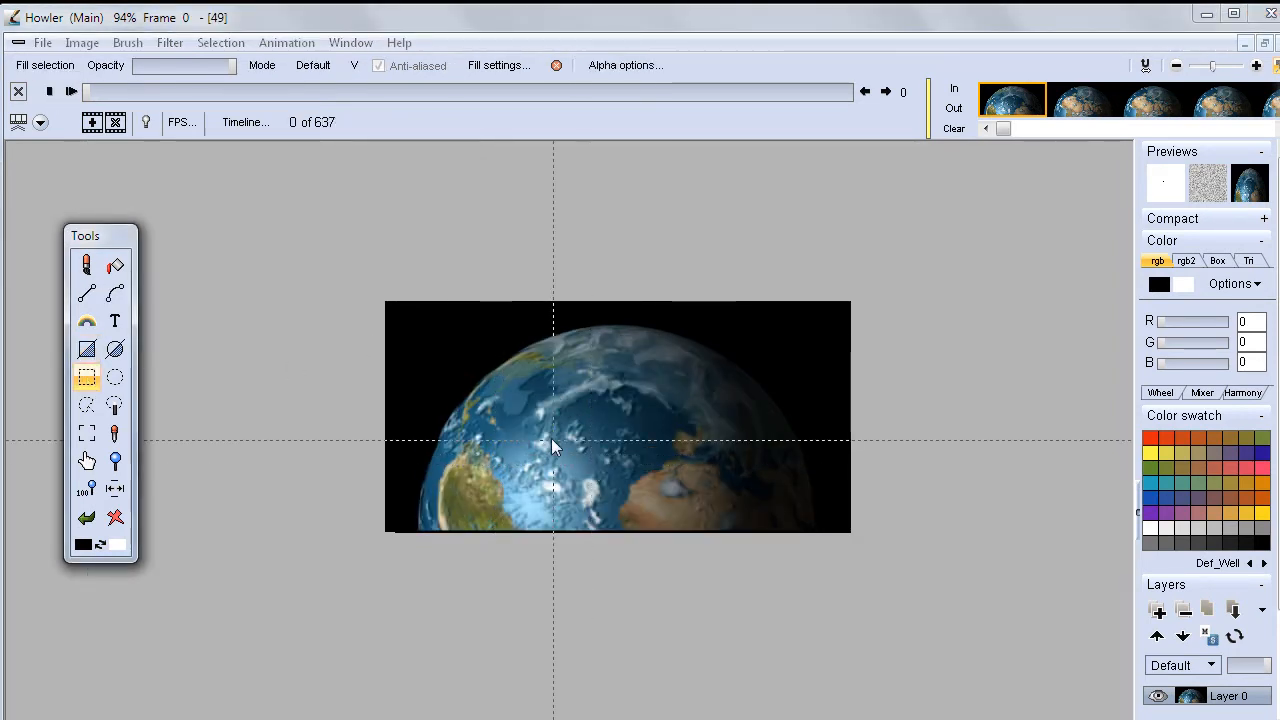
{"action": "scroll", "coordinate": [512, 416], "scroll_direction": "up", "scroll_amount": 3}
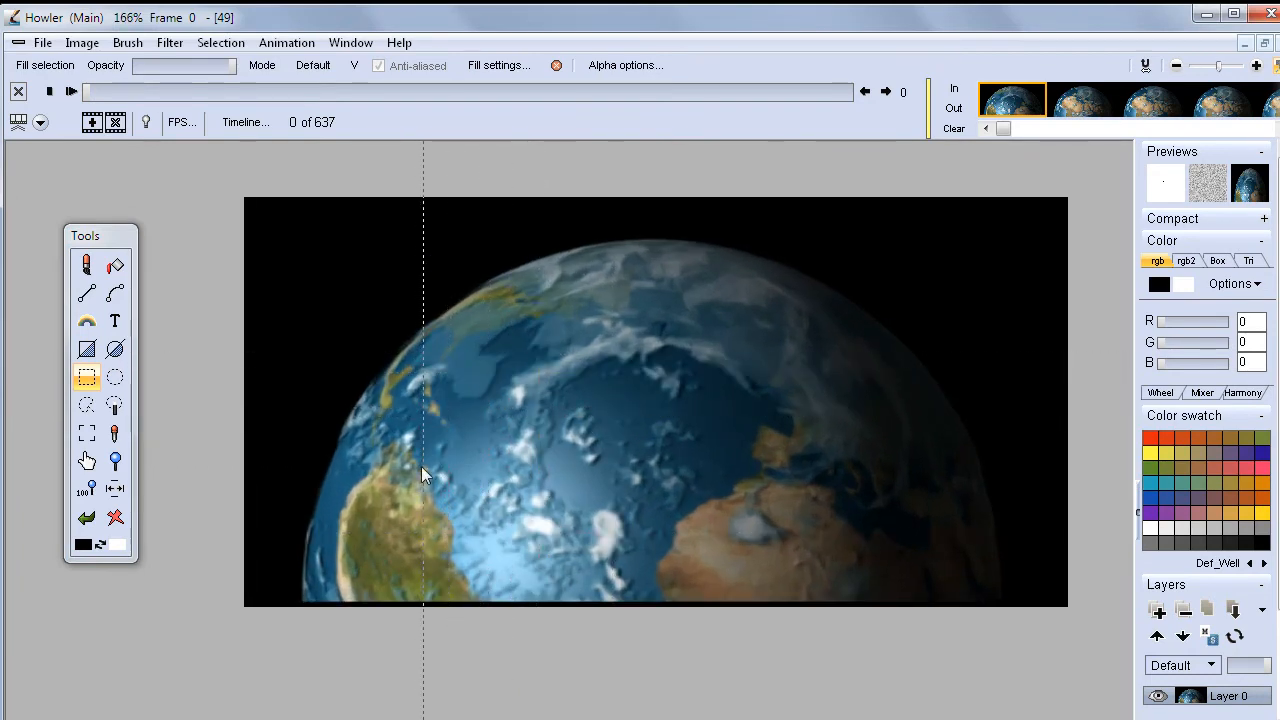
{"action": "scroll", "coordinate": [440, 335], "scroll_direction": "up", "scroll_amount": 2}
{"action": "scroll", "coordinate": [415, 350], "scroll_direction": "down", "scroll_amount": 2}
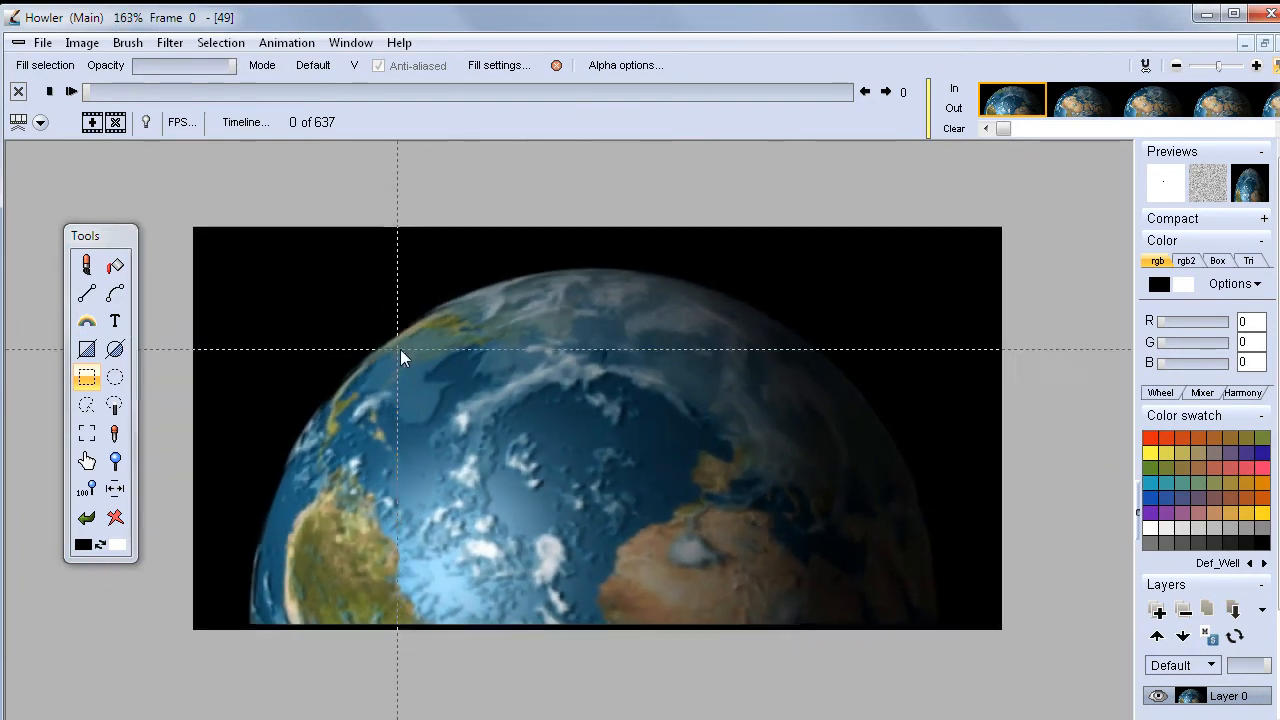
{"action": "scroll", "coordinate": [408, 354], "scroll_direction": "up", "scroll_amount": 1}
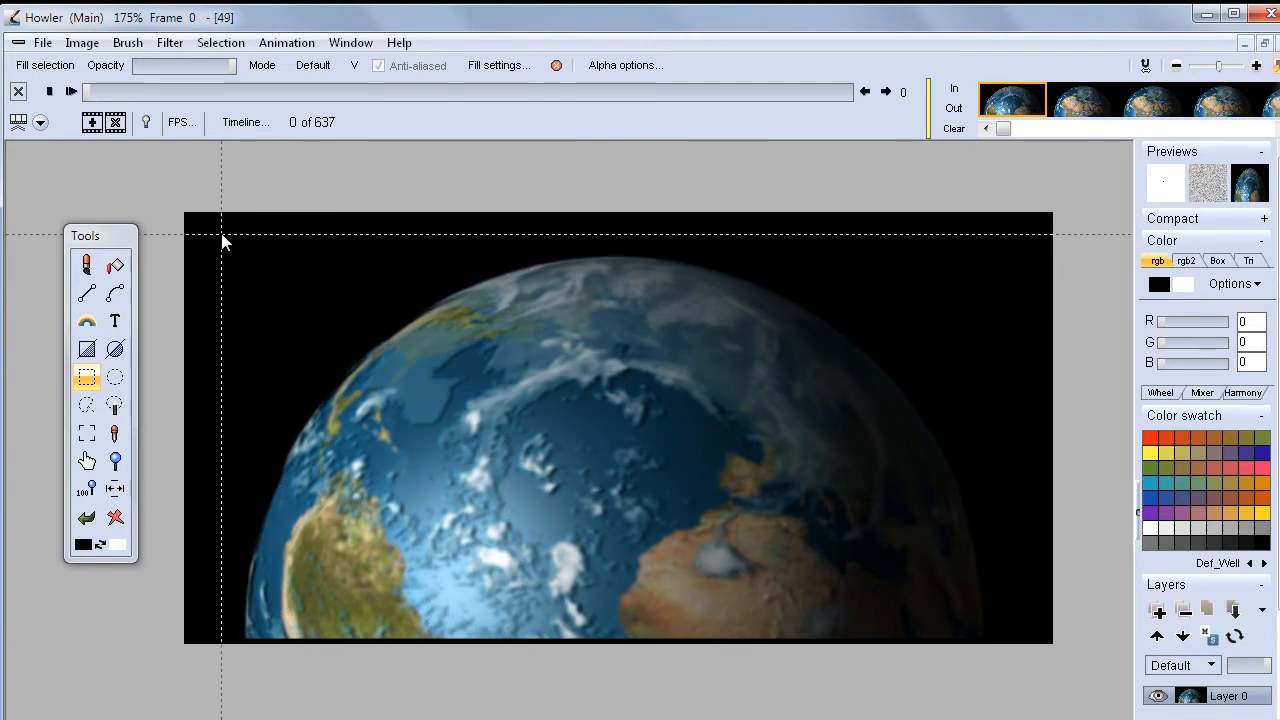
{"action": "left_click_drag", "start_coordinate": [1003, 645], "coordinate": [1024, 619]}
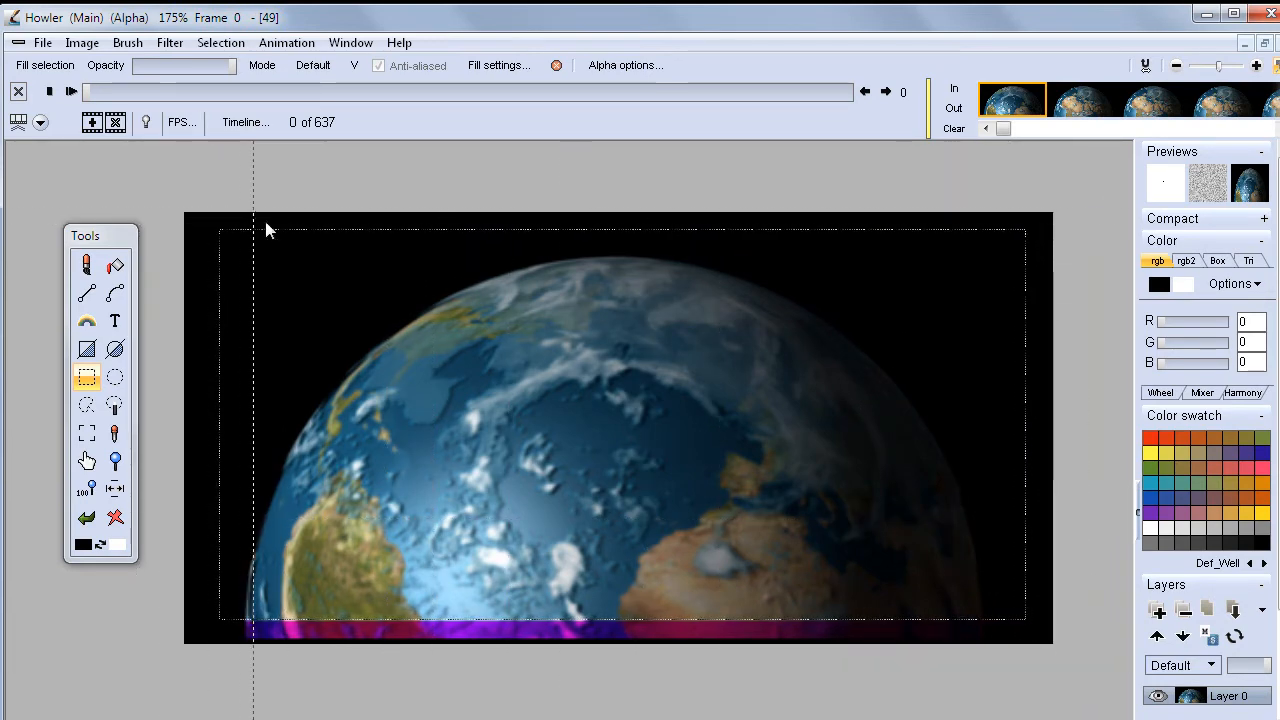
{"action": "left_click", "coordinate": [82, 42]}
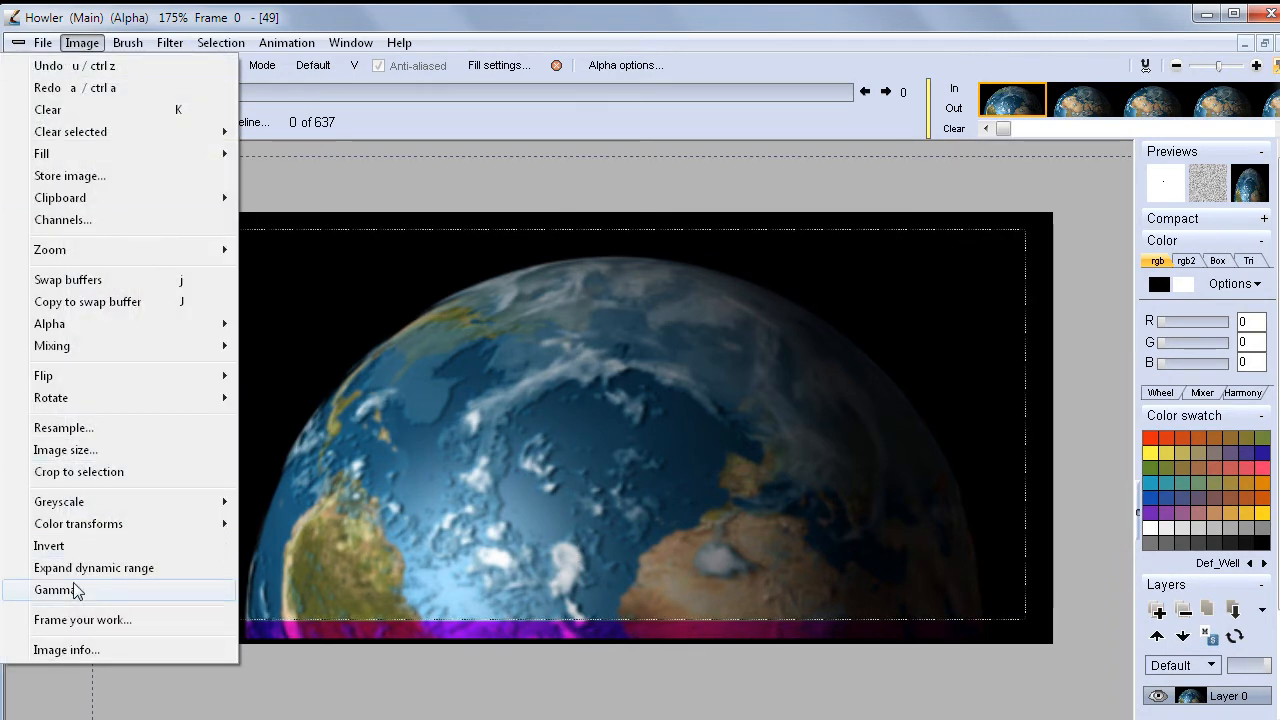
{"action": "left_click", "coordinate": [82, 472]}
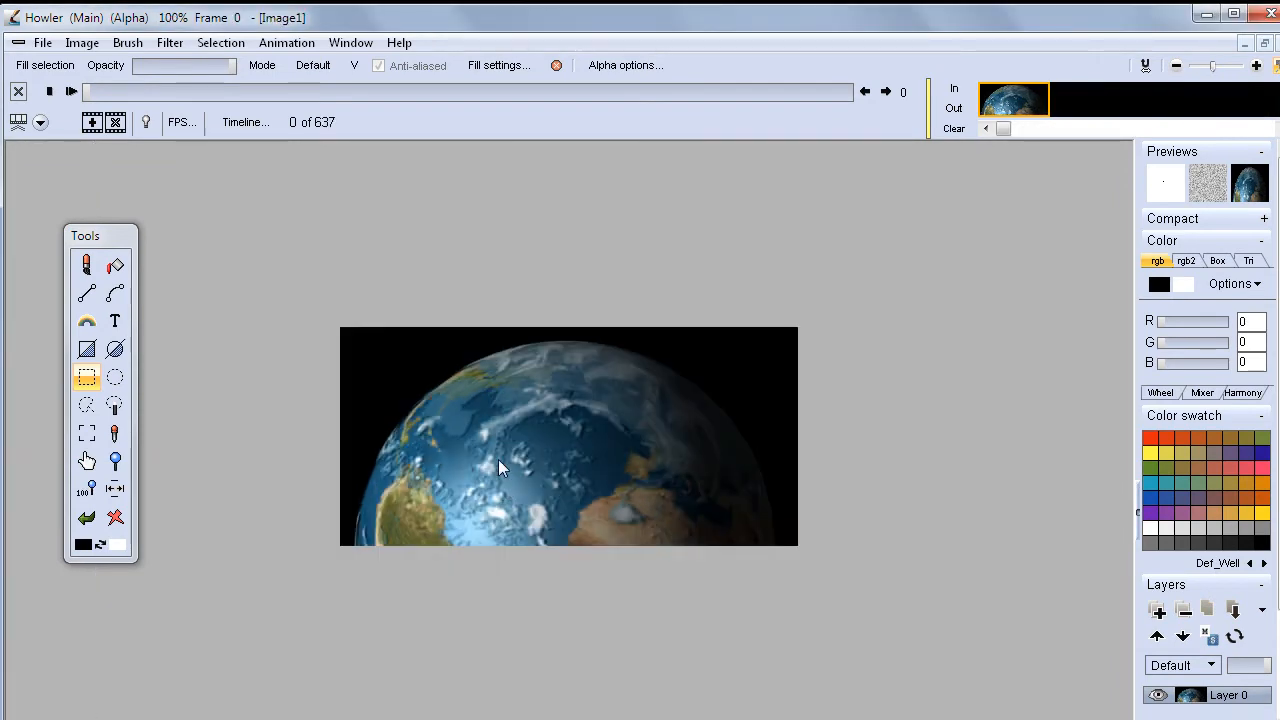
Examine the cropped frame at different magnifications and move the Tools palette aside, clear of the image.
{"action": "scroll", "coordinate": [667, 520], "scroll_direction": "down", "scroll_amount": 2}
{"action": "scroll", "coordinate": [777, 514], "scroll_direction": "up", "scroll_amount": 3}
{"action": "scroll", "coordinate": [707, 510], "scroll_direction": "down", "scroll_amount": 2}
{"action": "scroll", "coordinate": [706, 503], "scroll_direction": "up", "scroll_amount": 1}
{"action": "left_click_drag", "start_coordinate": [617, 400], "coordinate": [466, 446]}
{"action": "left_click_drag", "start_coordinate": [104, 235], "coordinate": [56, 164]}
{"action": "left_click_drag", "start_coordinate": [361, 454], "coordinate": [298, 402]}
{"action": "left_click_drag", "start_coordinate": [344, 506], "coordinate": [382, 535]}
{"action": "left_click", "coordinate": [88, 44]}
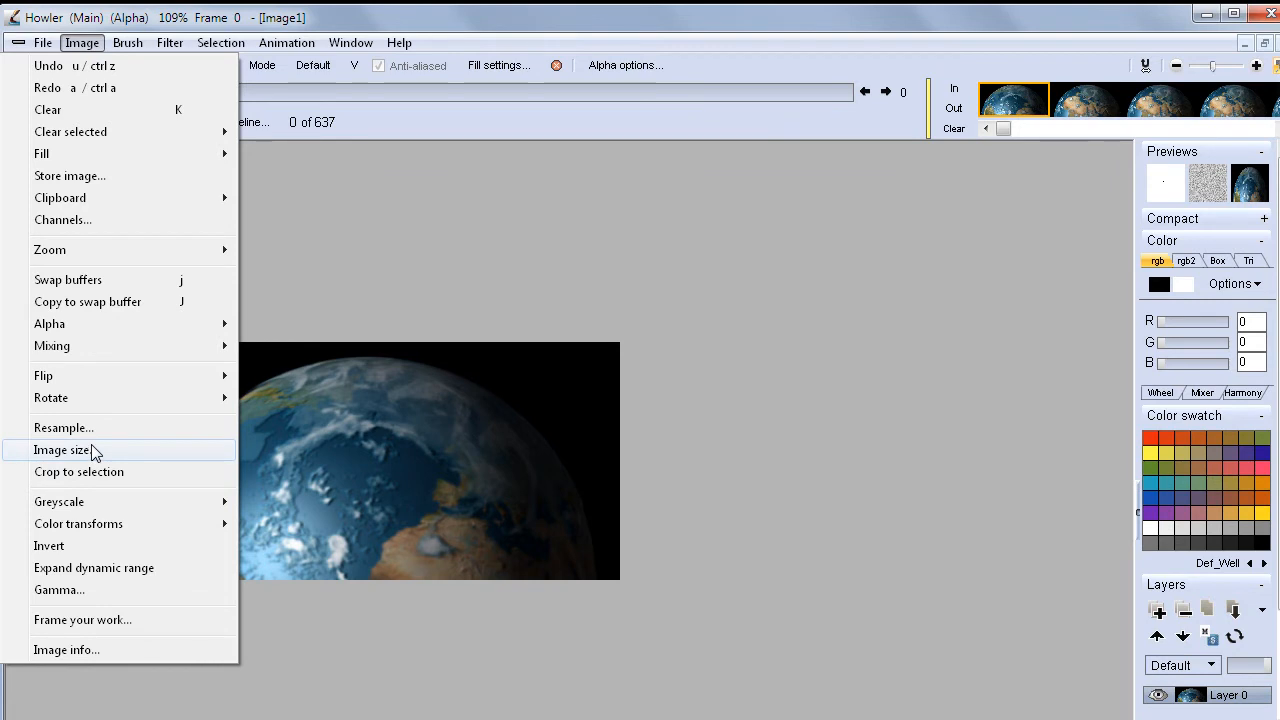
{"action": "left_click", "coordinate": [62, 450]}
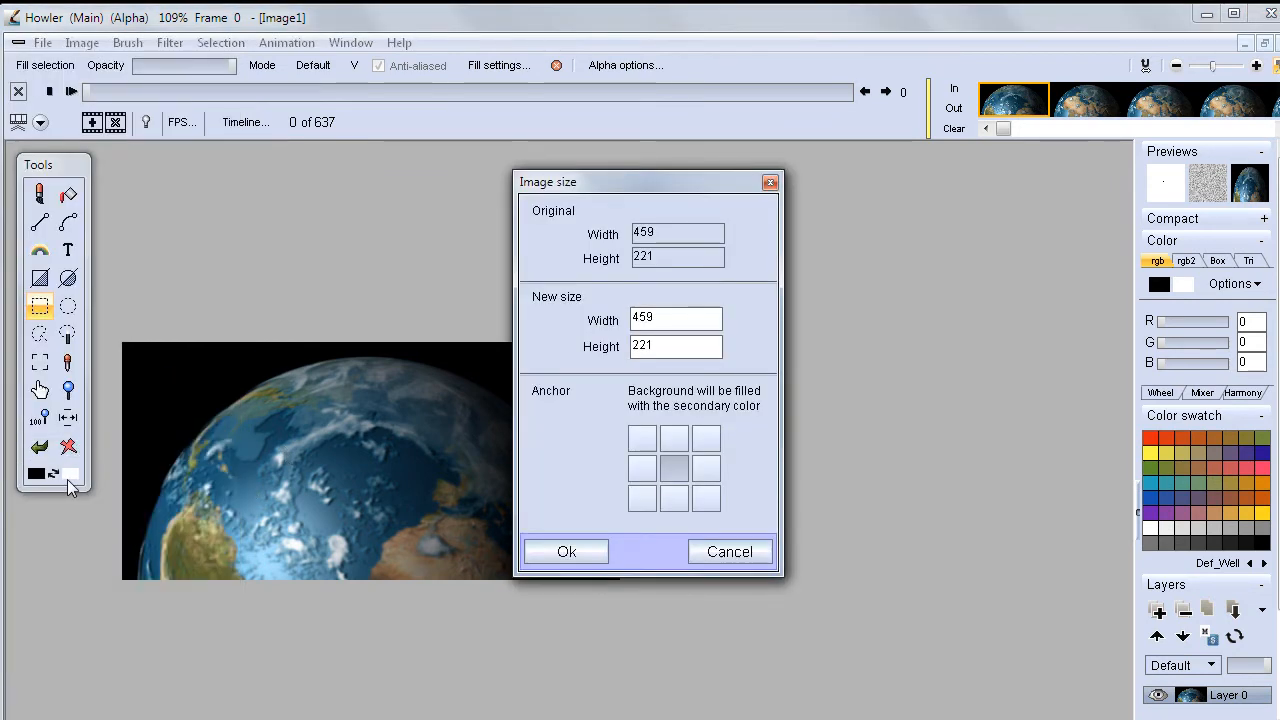
{"action": "left_click", "coordinate": [729, 552]}
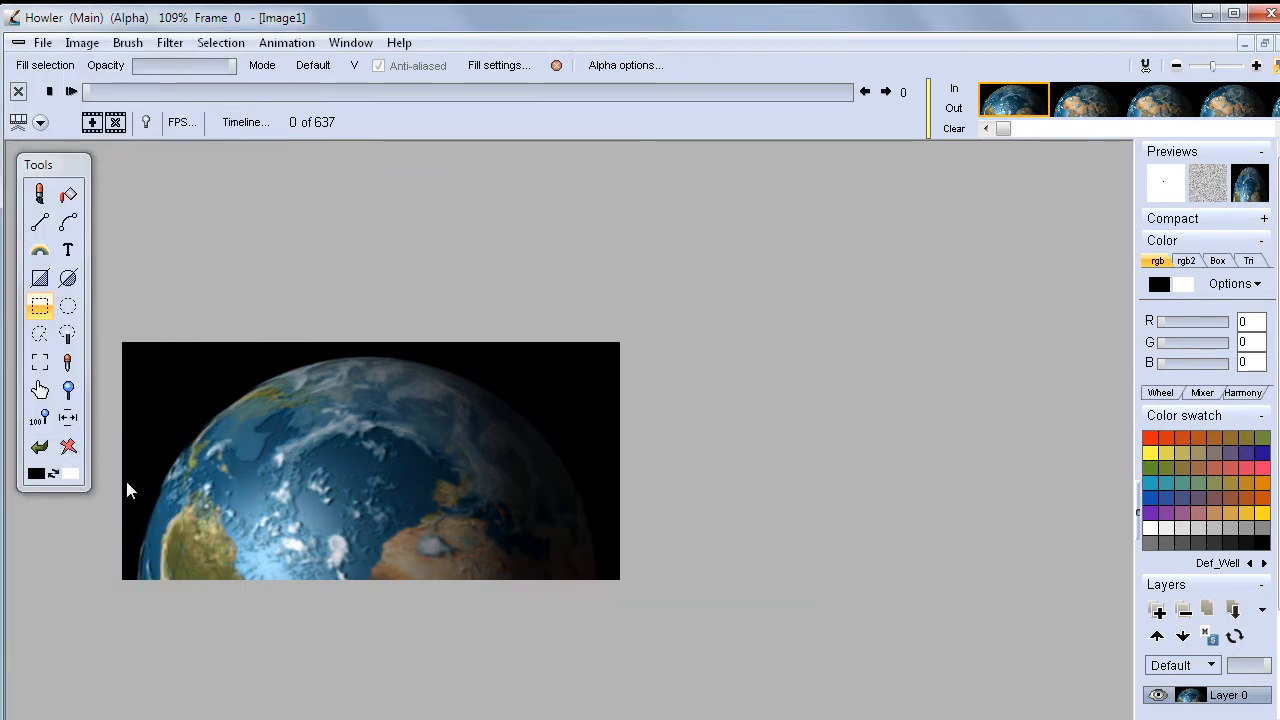
Swap the colors to make black the secondary color, and enlarge the canvas to 800 × 320 anchored at the lower-left corner.
{"action": "left_click", "coordinate": [54, 474]}
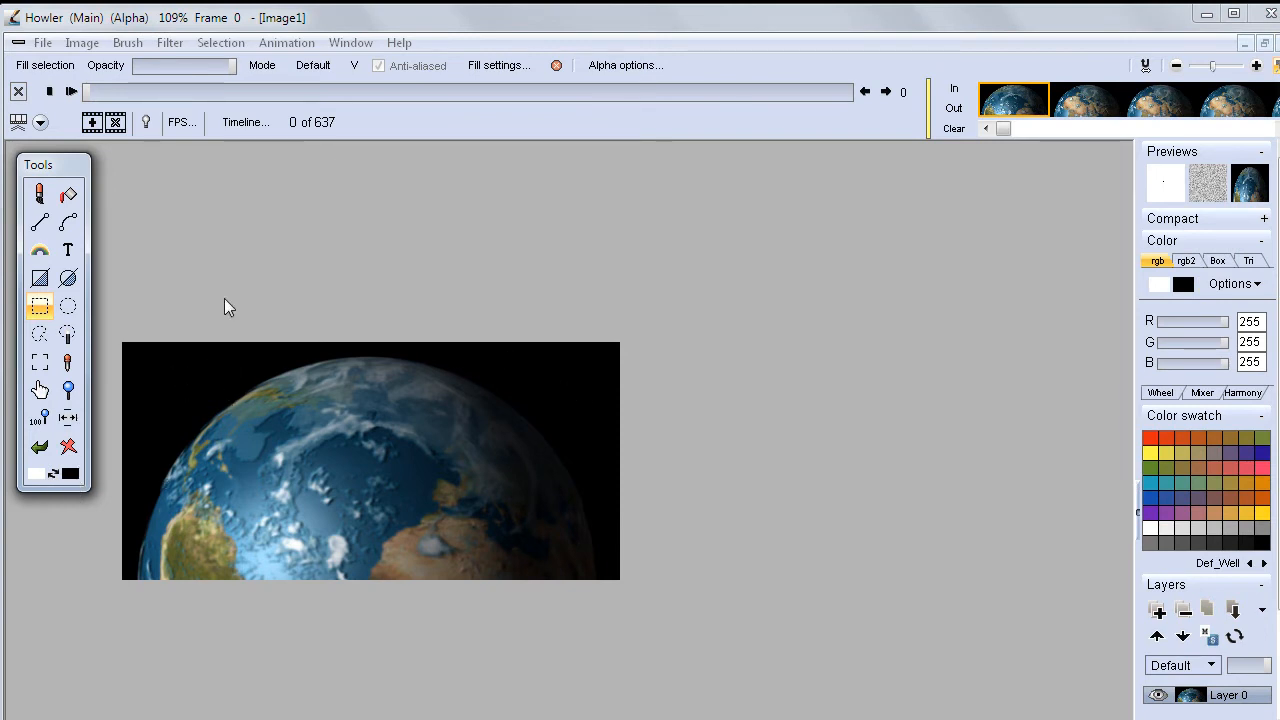
{"action": "left_click", "coordinate": [68, 363]}
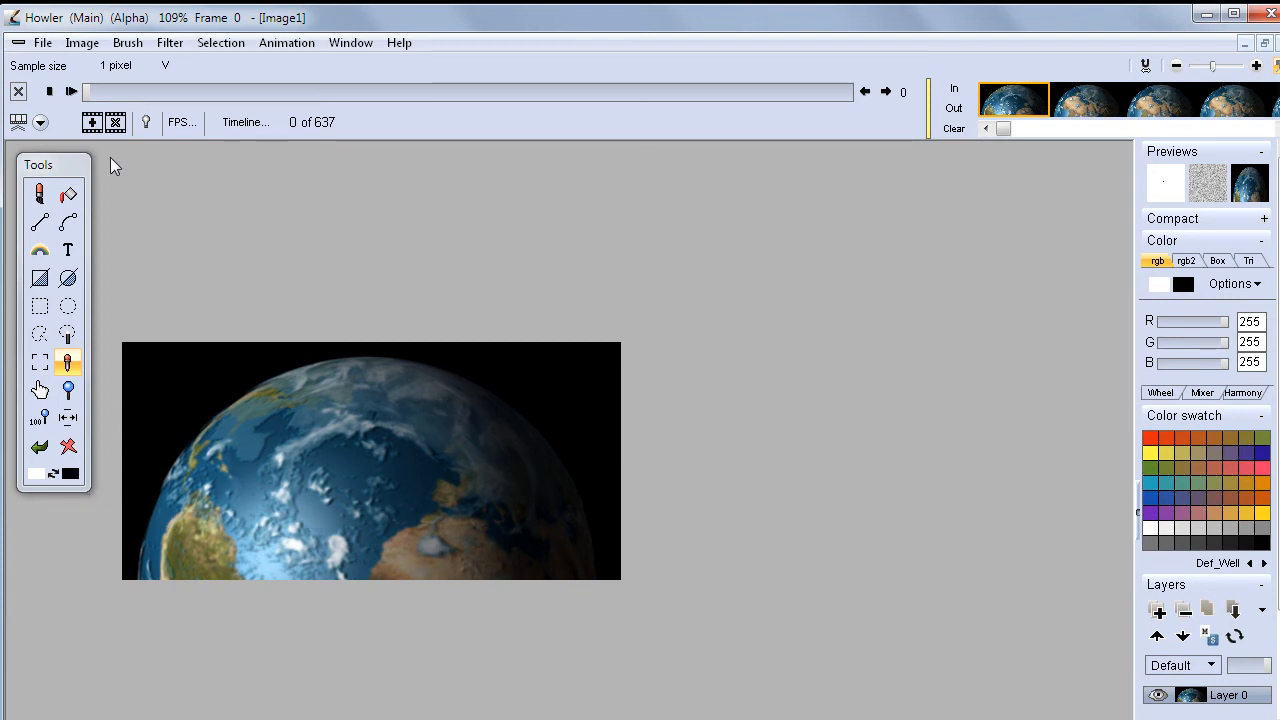
{"action": "left_click", "coordinate": [82, 43]}
{"action": "mouse_move", "coordinate": [146, 386]}
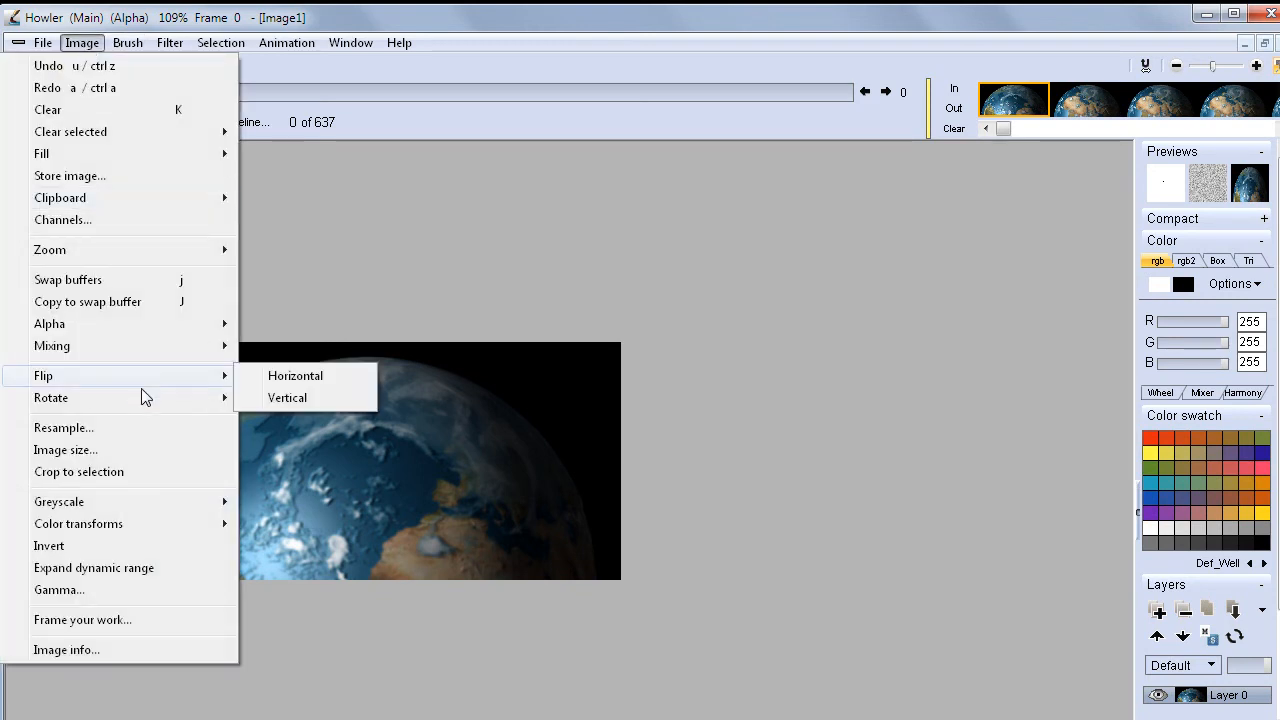
{"action": "left_click", "coordinate": [101, 452]}
{"action": "left_click", "coordinate": [642, 497]}
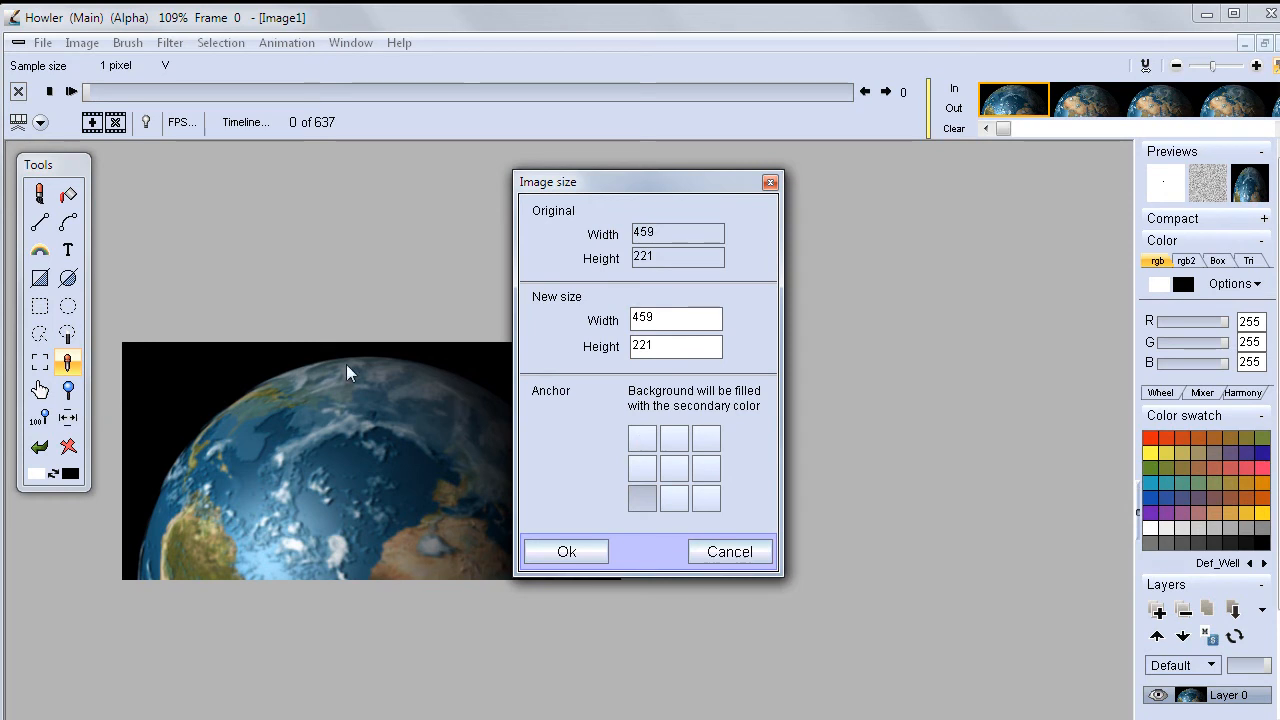
{"action": "left_click_drag", "start_coordinate": [620, 178], "coordinate": [823, 200]}
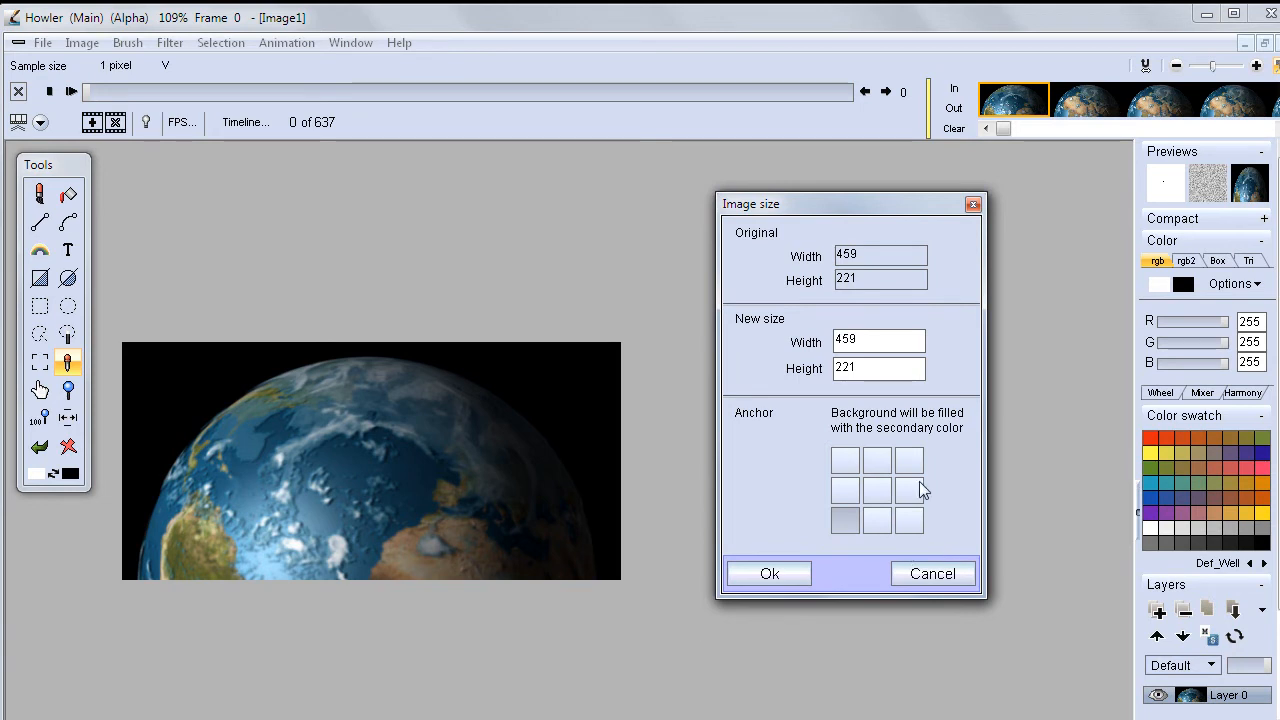
{"action": "left_click_drag", "start_coordinate": [863, 349], "coordinate": [791, 357]}
{"action": "type", "text": "800"}
{"action": "key", "text": "Tab"}
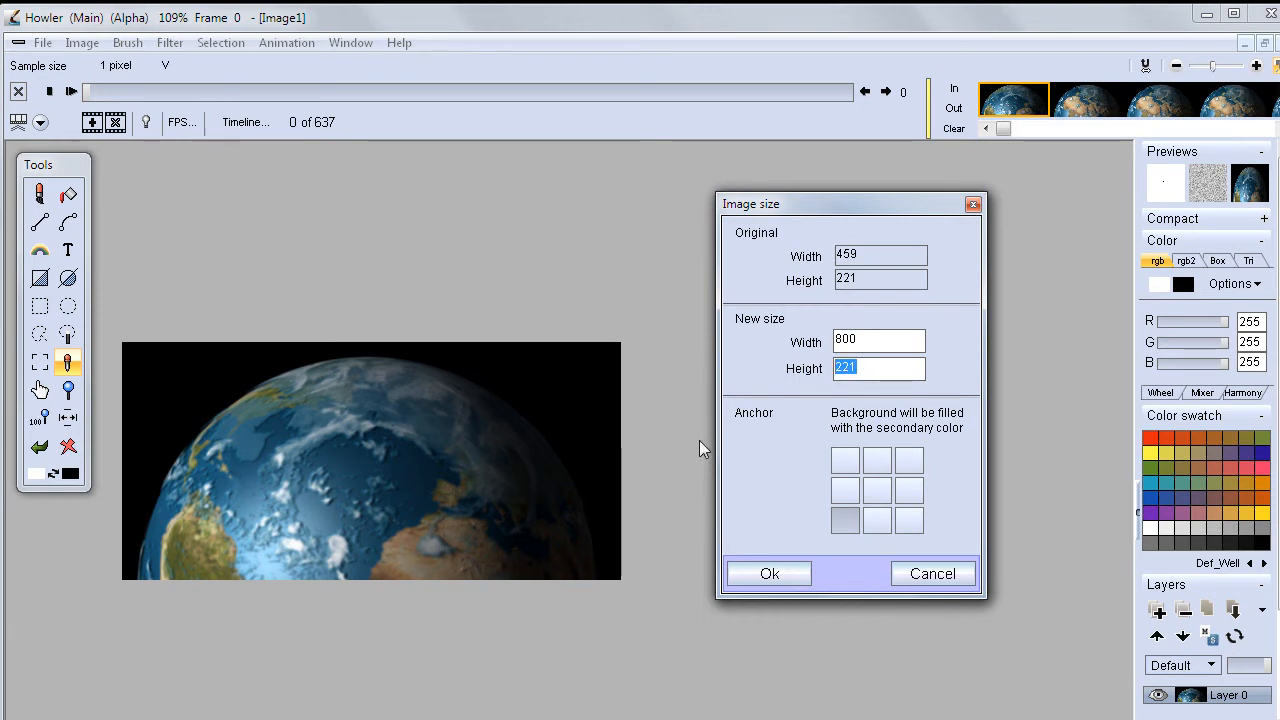
{"action": "type", "text": "320"}
{"action": "left_click", "coordinate": [783, 573]}
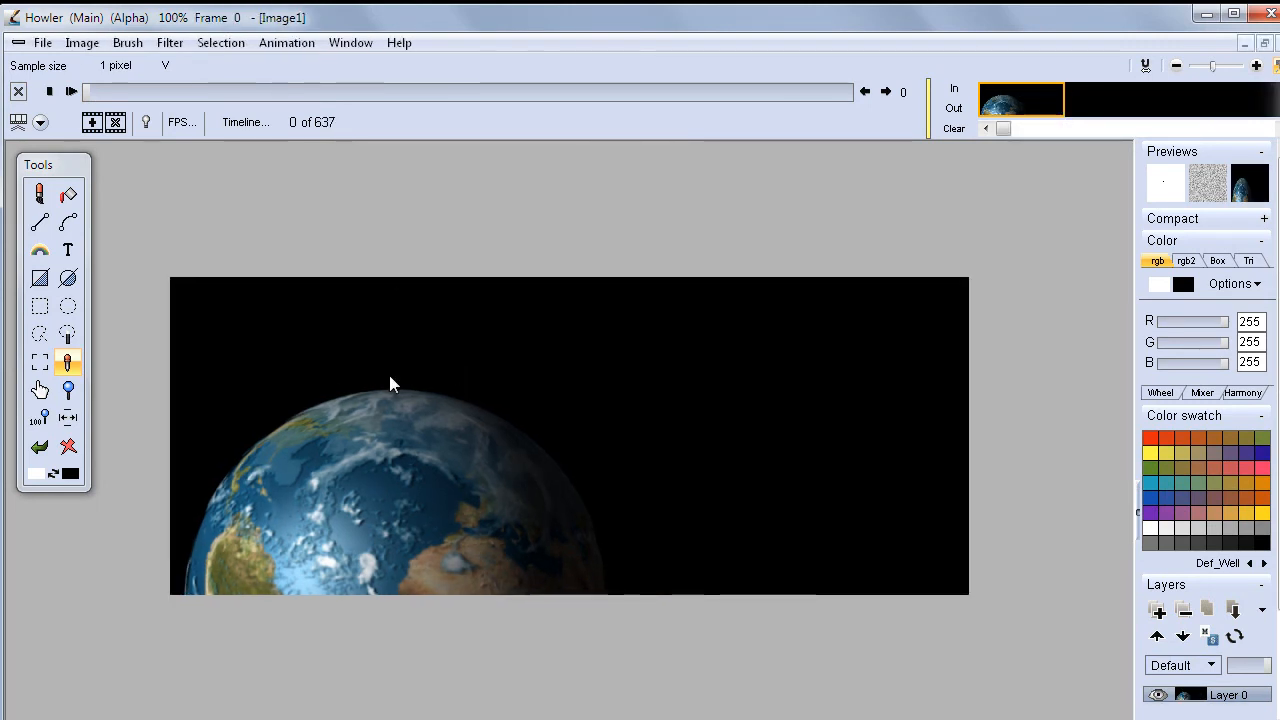
Play the enlarged animation at 100% to check the globe on its new black background, and stop the playback.
{"action": "scroll", "coordinate": [346, 459], "scroll_direction": "up", "scroll_amount": 4}
{"action": "scroll", "coordinate": [400, 447], "scroll_direction": "down", "scroll_amount": 3}
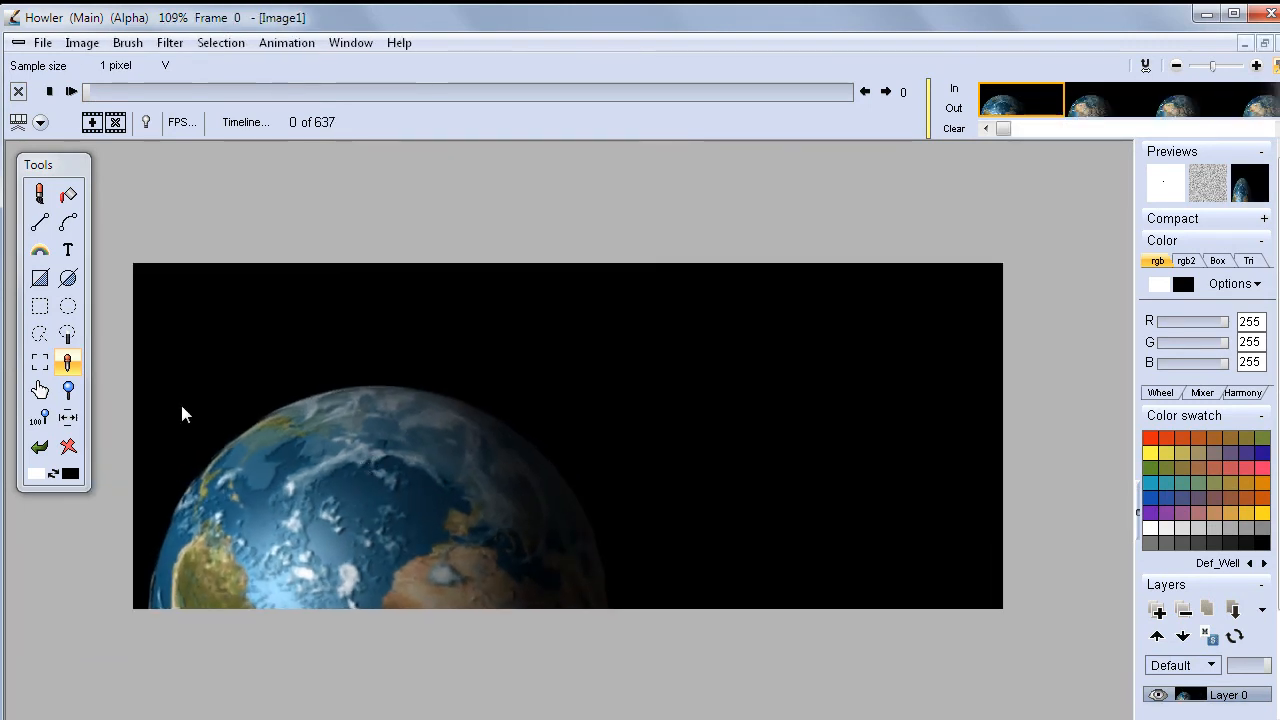
{"action": "left_click", "coordinate": [44, 417]}
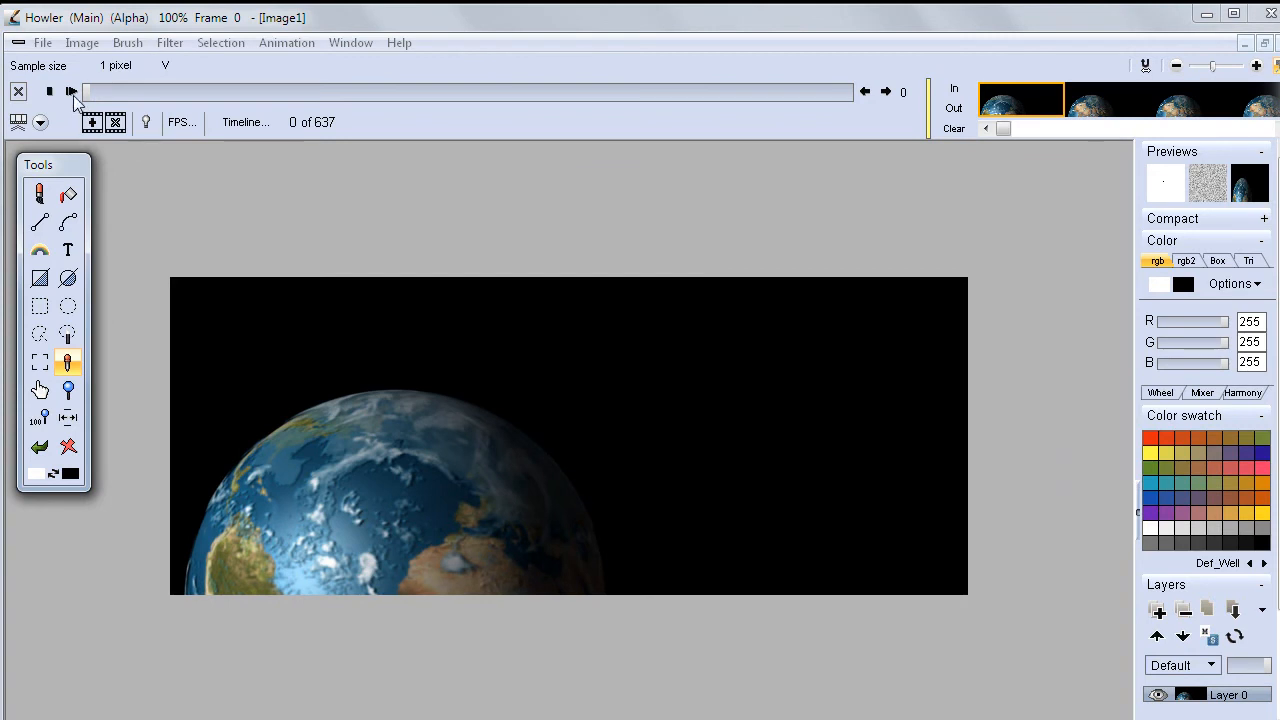
{"action": "left_click", "coordinate": [71, 91]}
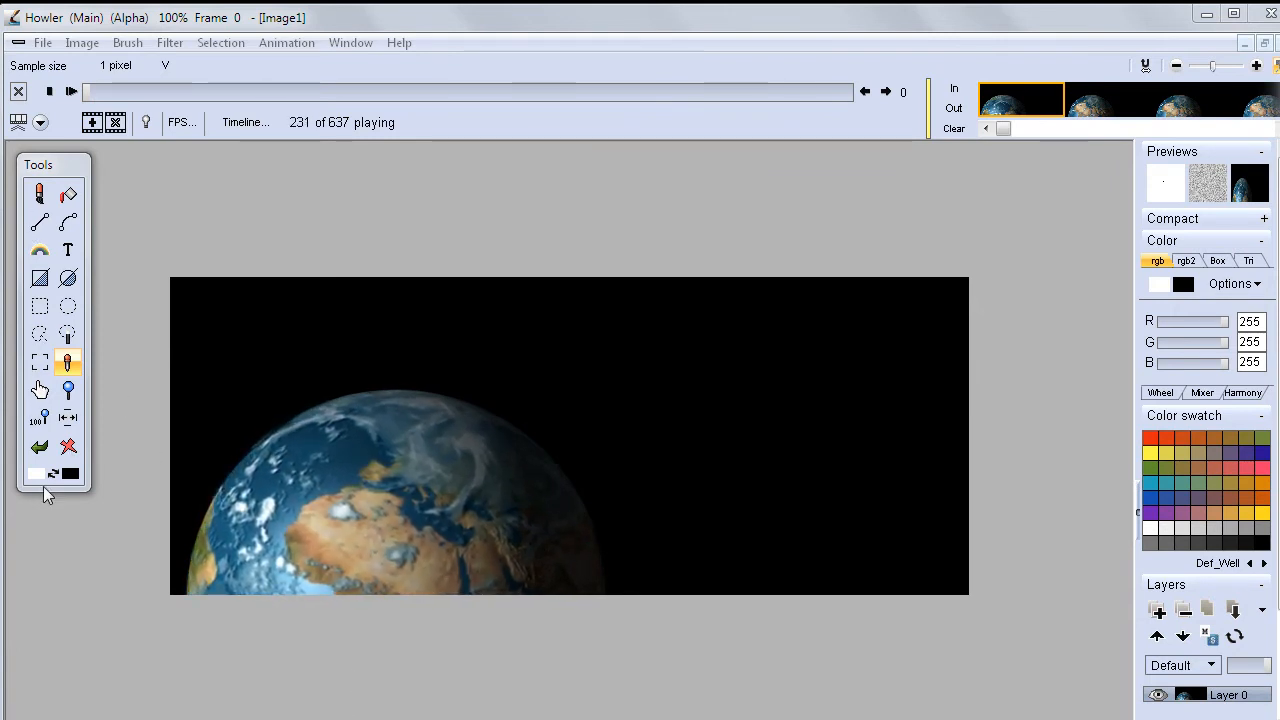
{"action": "left_click", "coordinate": [48, 91]}
Open the Motion prediction module for the enlarged animation and set Tweens to 2.
{"action": "left_click", "coordinate": [169, 42]}
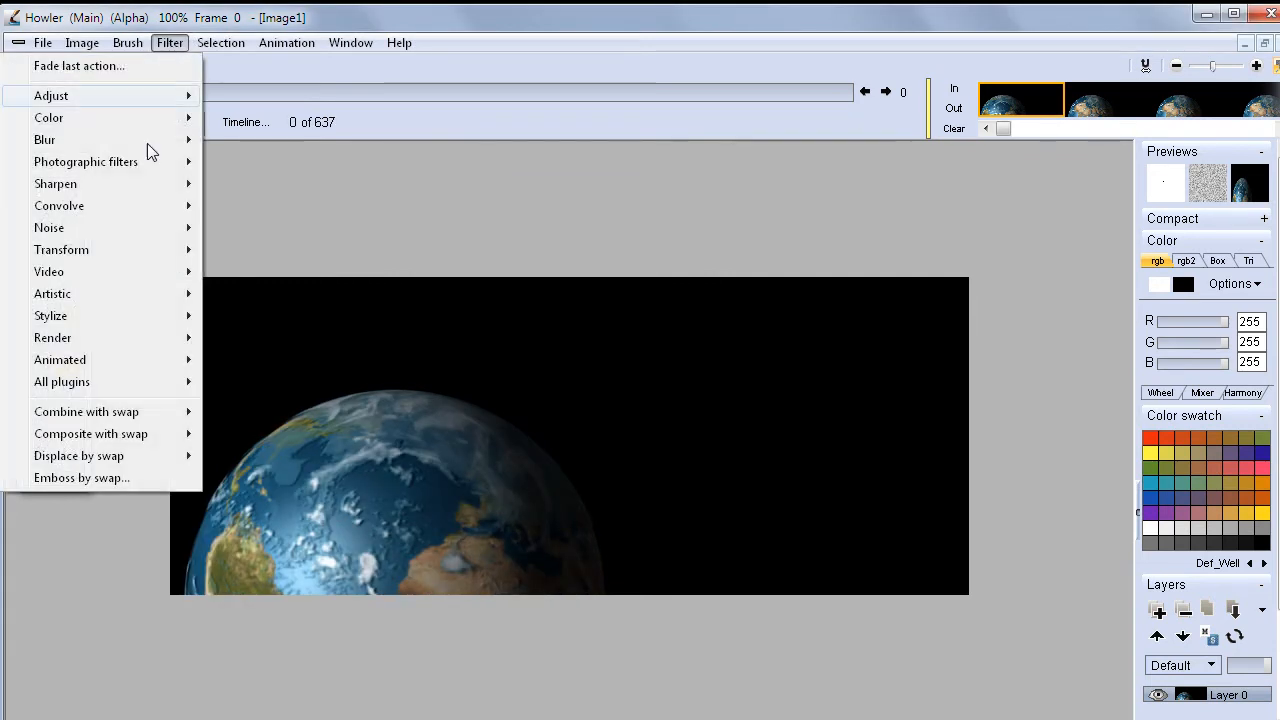
{"action": "mouse_move", "coordinate": [105, 385]}
{"action": "mouse_move", "coordinate": [118, 364]}
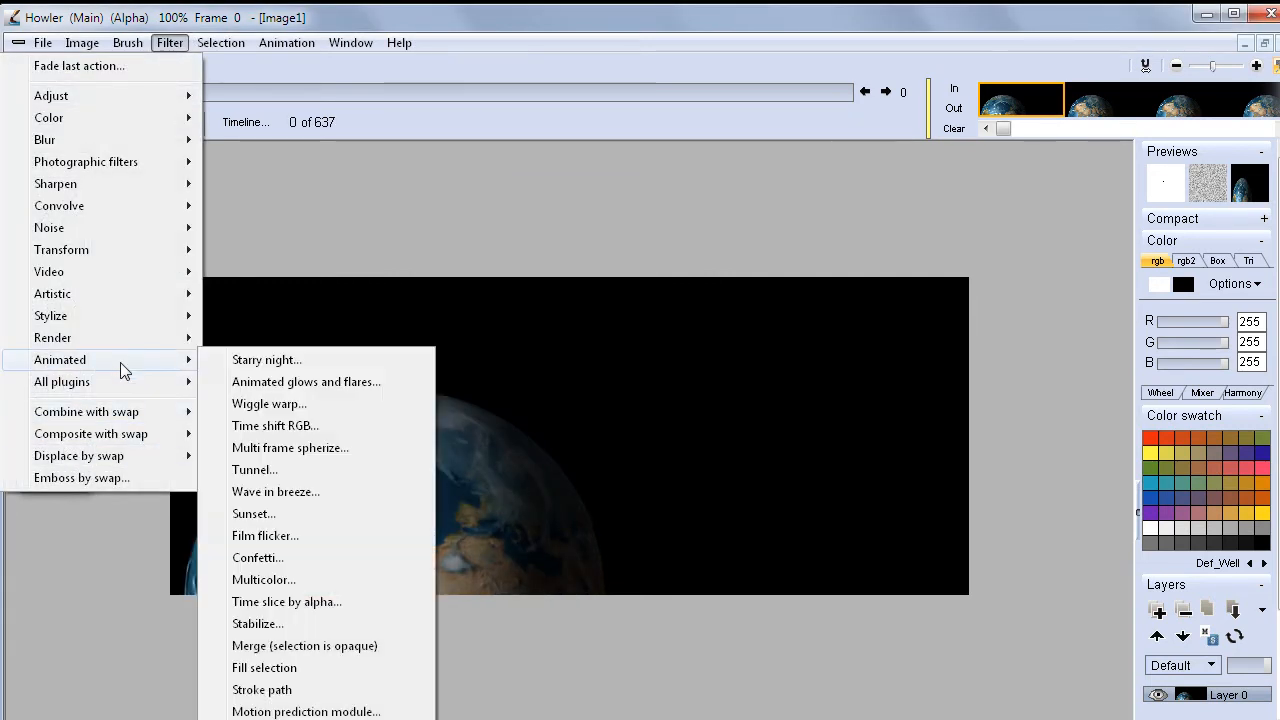
{"action": "left_click", "coordinate": [311, 711]}
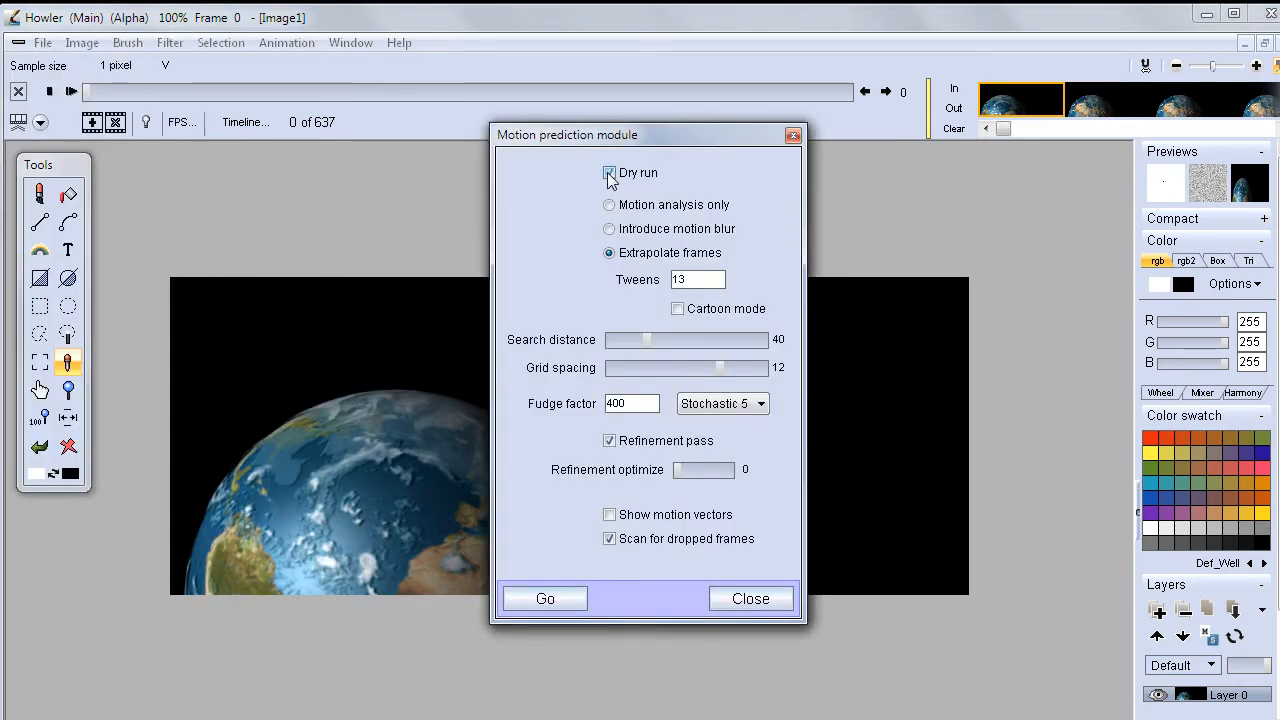
{"action": "left_click_drag", "start_coordinate": [708, 281], "coordinate": [601, 281]}
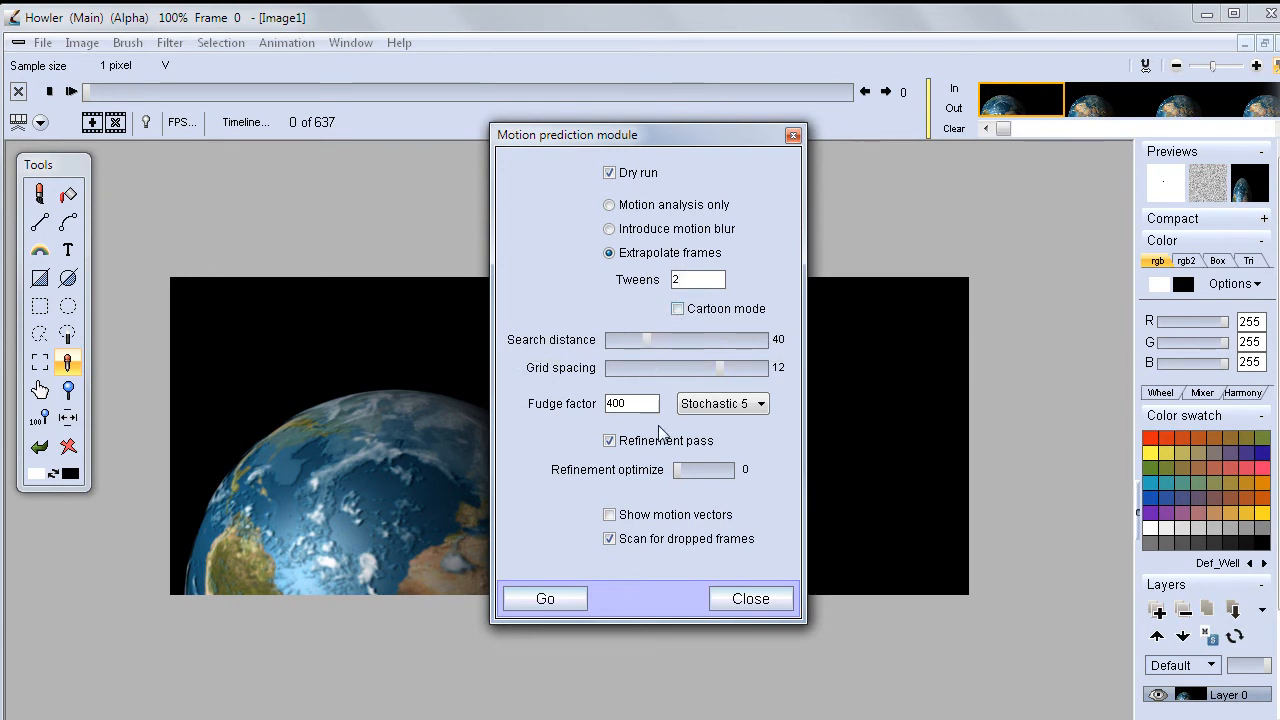
Turn off the Refinement pass and preview the frame extrapolation with Stochastic 5 as a dry run, then stop it.
{"action": "left_click", "coordinate": [610, 441]}
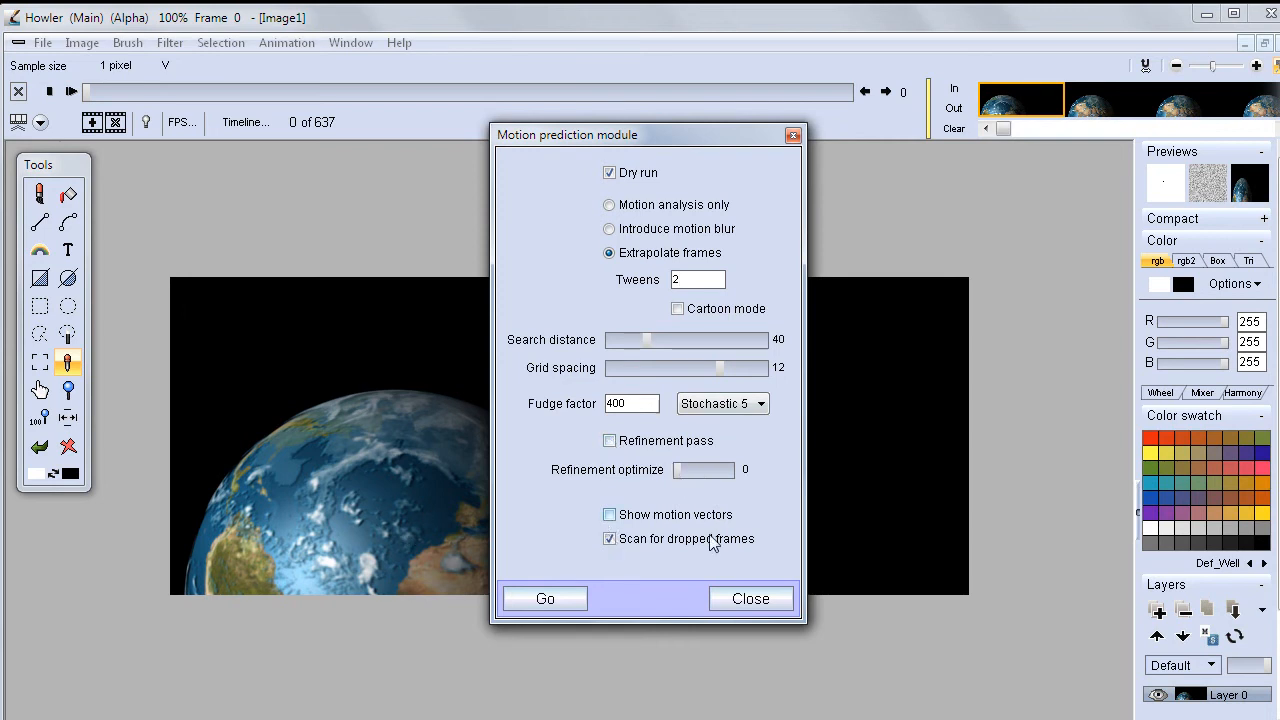
{"action": "left_click", "coordinate": [548, 604]}
{"action": "left_click", "coordinate": [757, 506]}
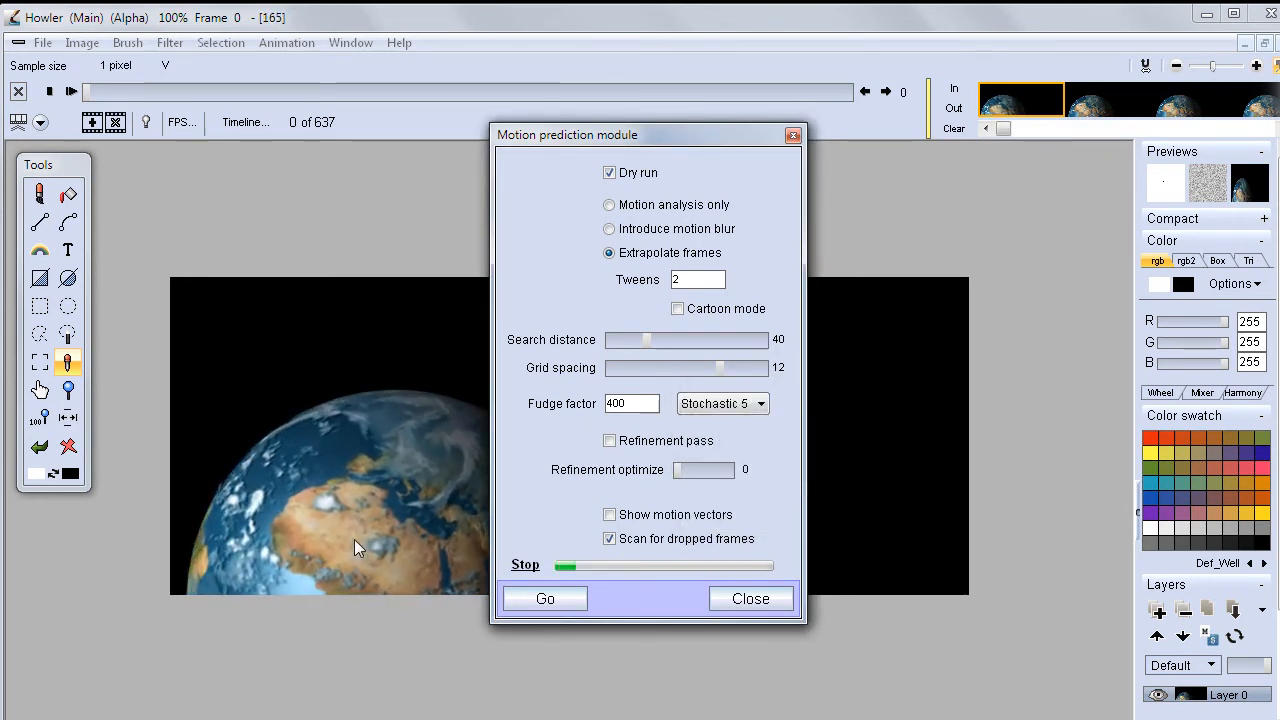
{"action": "left_click", "coordinate": [527, 567]}
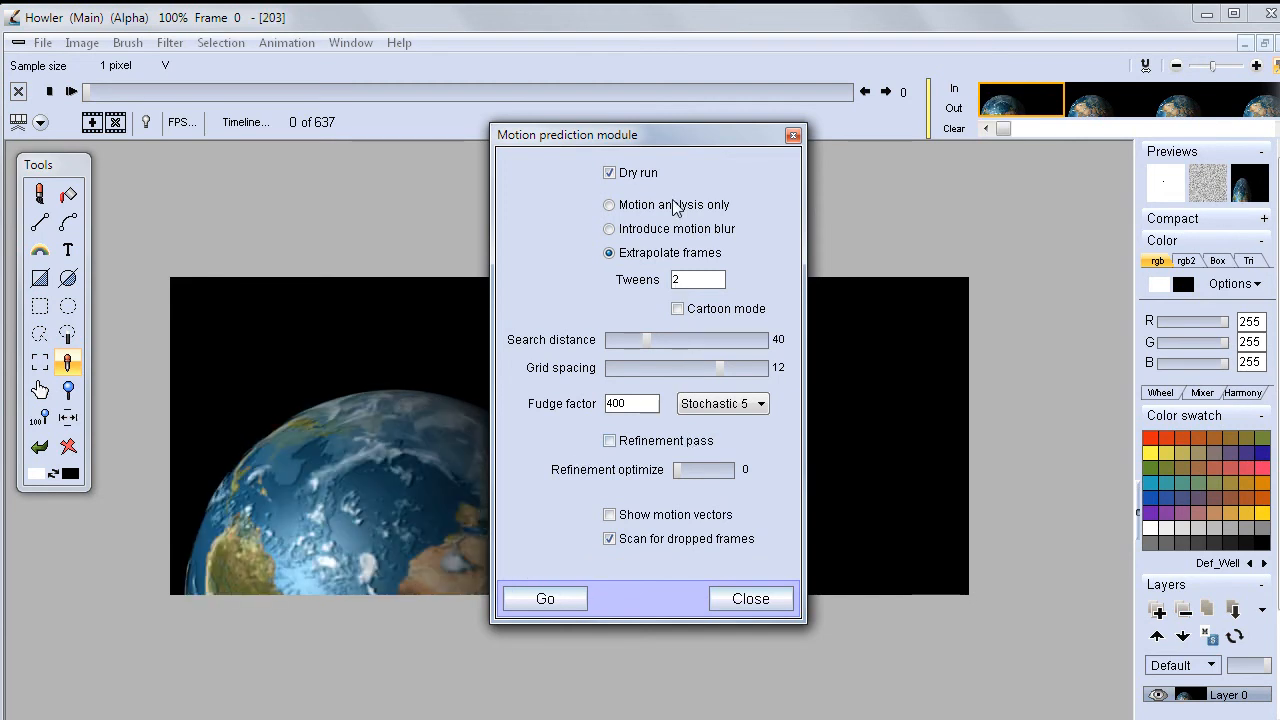
Move the Motion prediction module clear of the globe, and dry-run the extrapolation with 1 sample and the Refinement pass on.
{"action": "left_click_drag", "start_coordinate": [686, 133], "coordinate": [985, 184]}
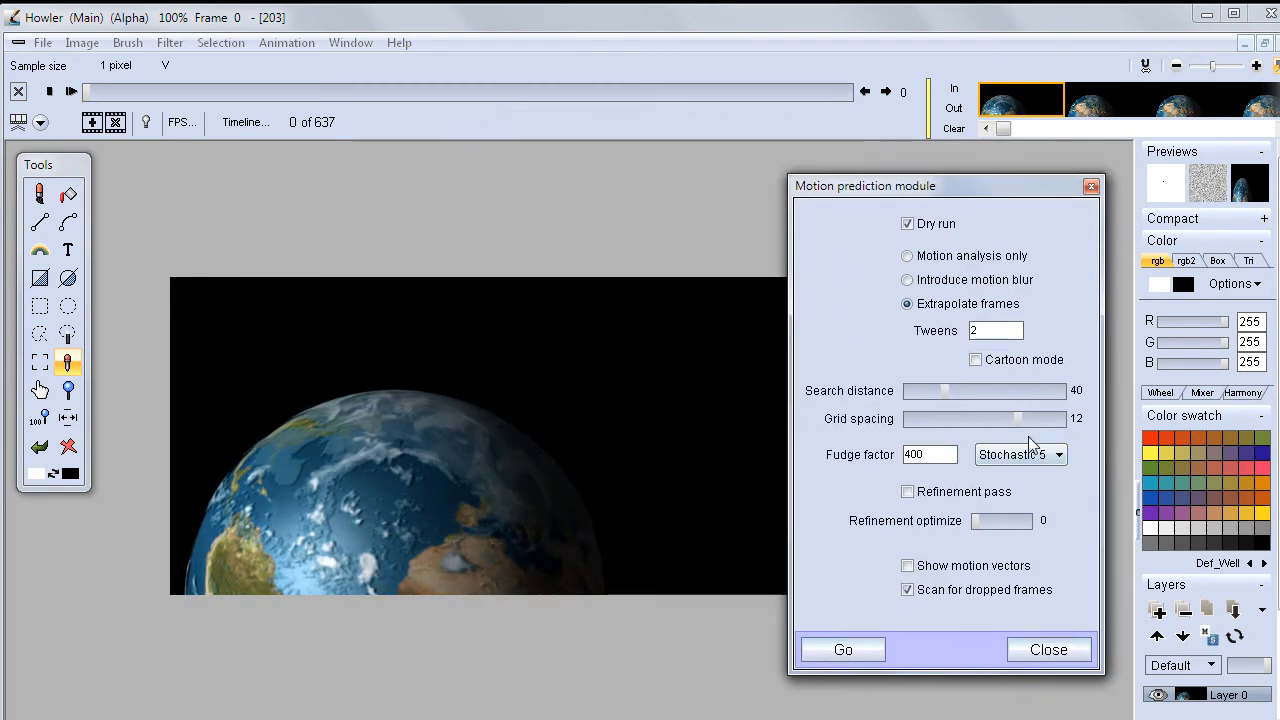
{"action": "left_click", "coordinate": [1057, 458]}
{"action": "left_click", "coordinate": [1020, 476]}
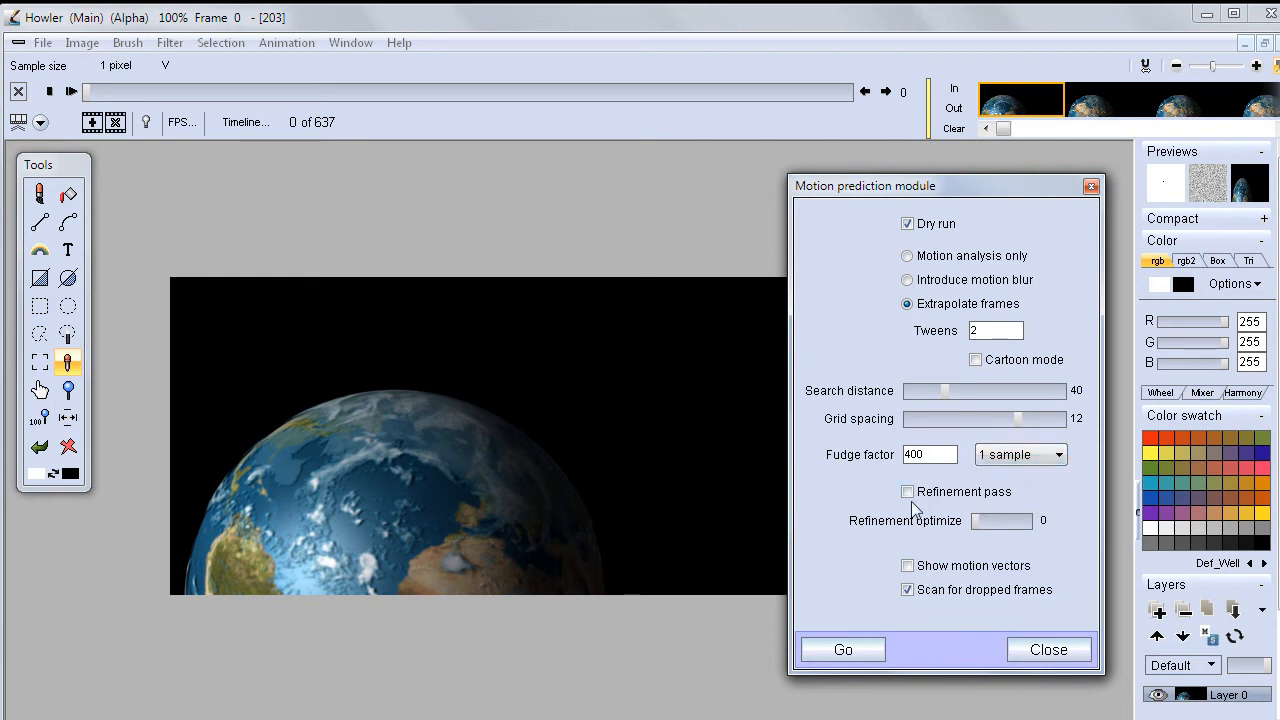
{"action": "left_click", "coordinate": [845, 651]}
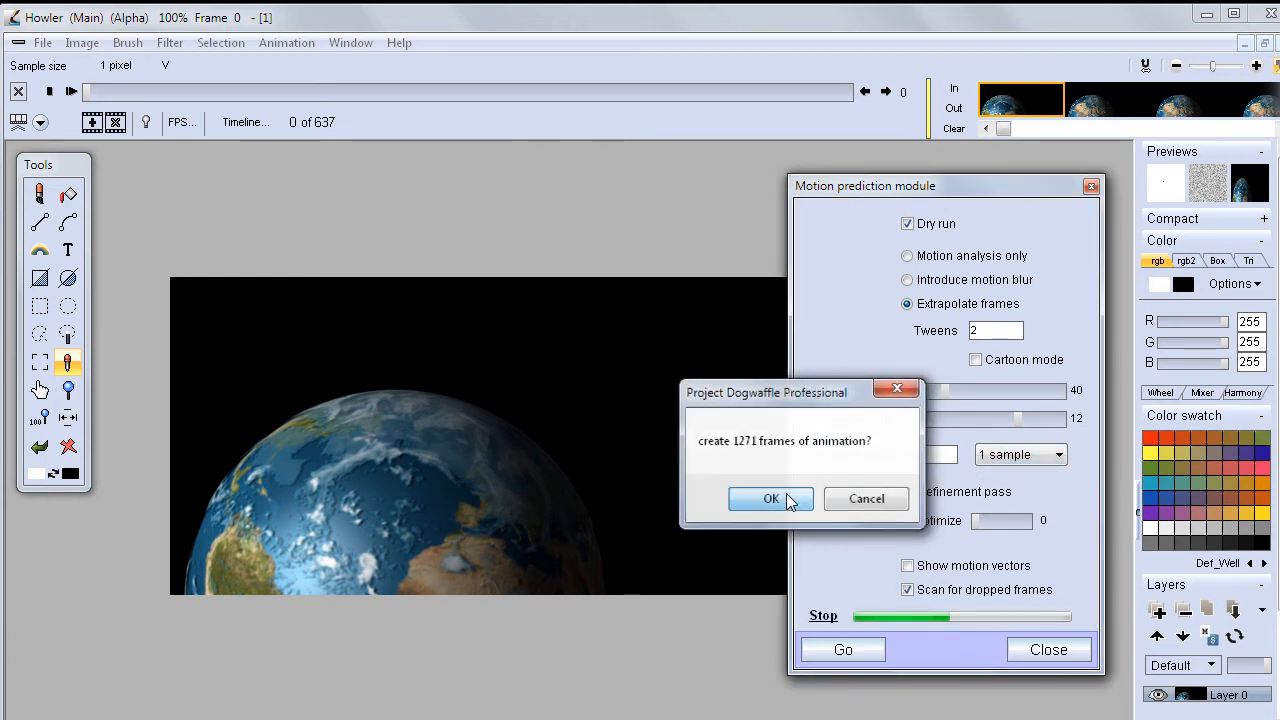
{"action": "left_click", "coordinate": [795, 500]}
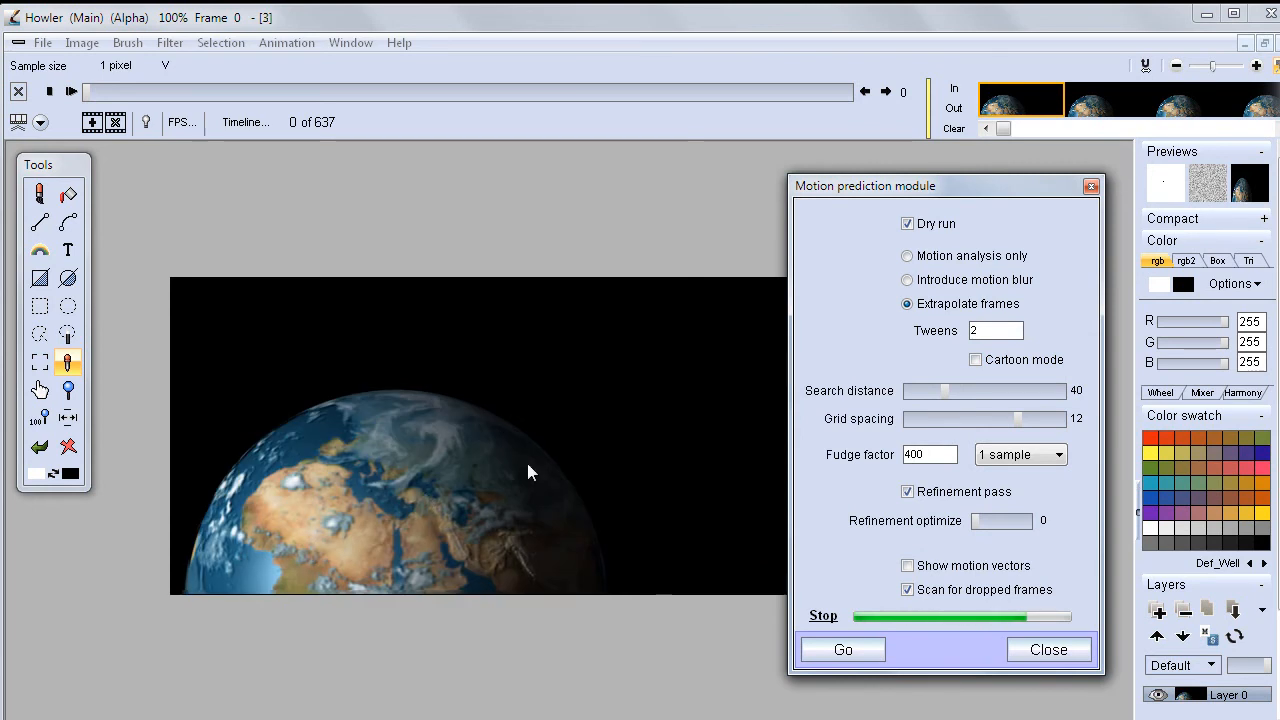
{"action": "left_click", "coordinate": [818, 618]}
Keep the sampling at 1 sample and repeat the dry run with the Refinement pass on, stopping it early.
{"action": "left_click", "coordinate": [1038, 457]}
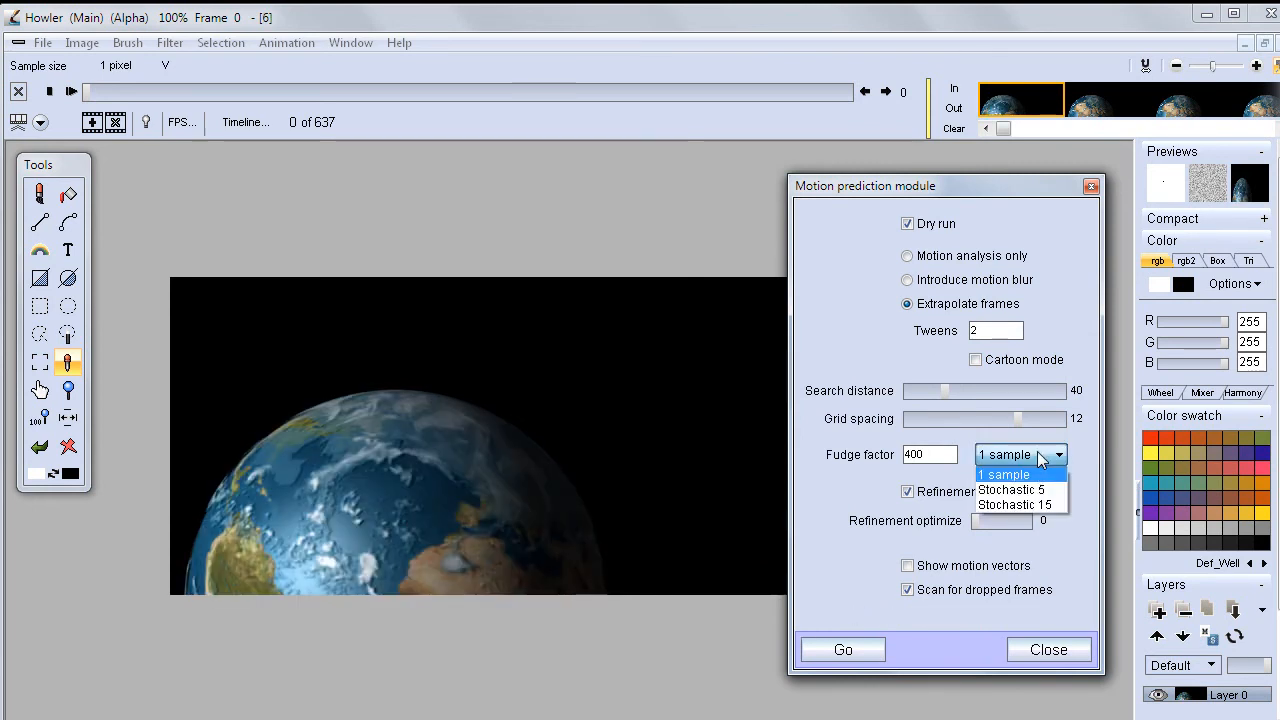
{"action": "left_click", "coordinate": [1025, 480]}
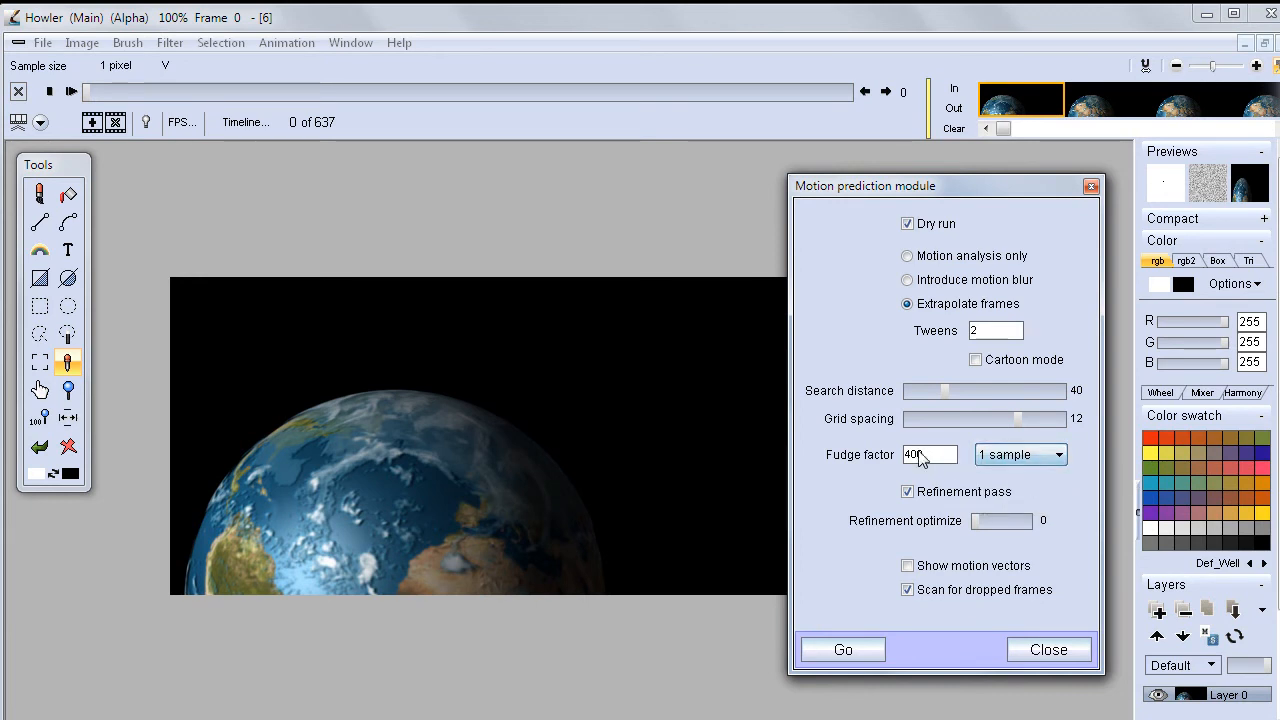
{"action": "left_click", "coordinate": [846, 651]}
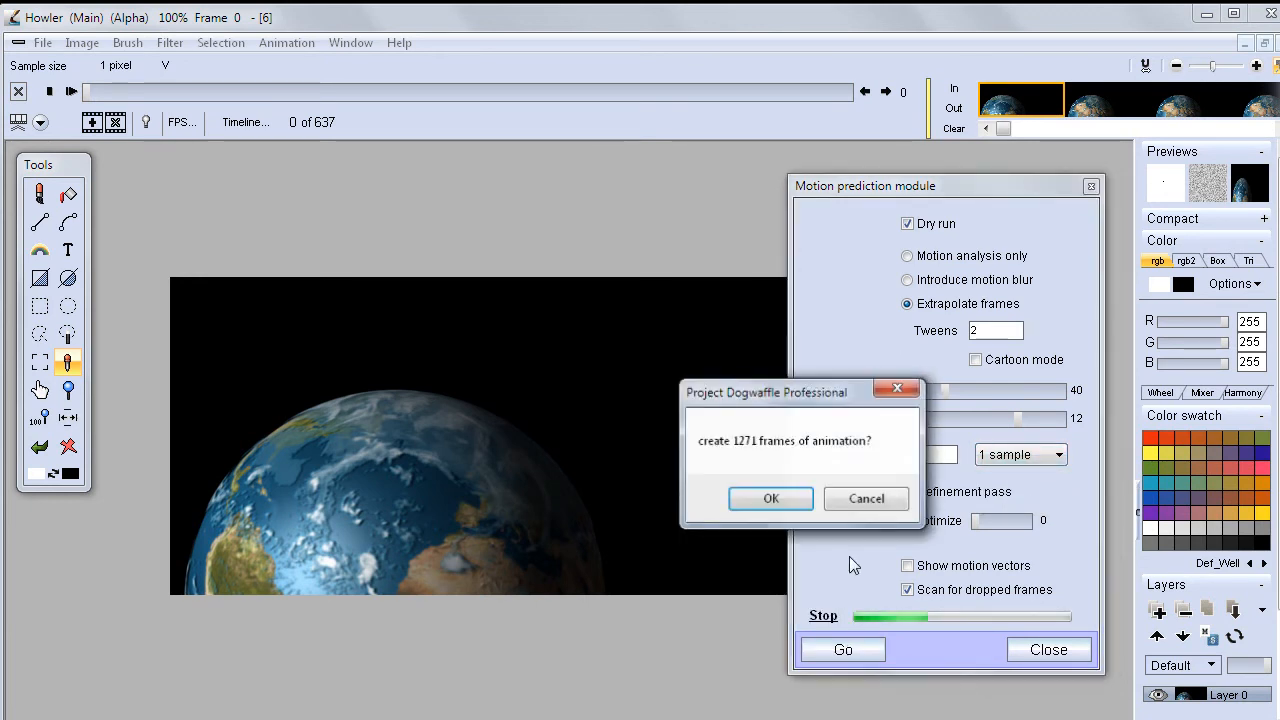
{"action": "left_click", "coordinate": [767, 500]}
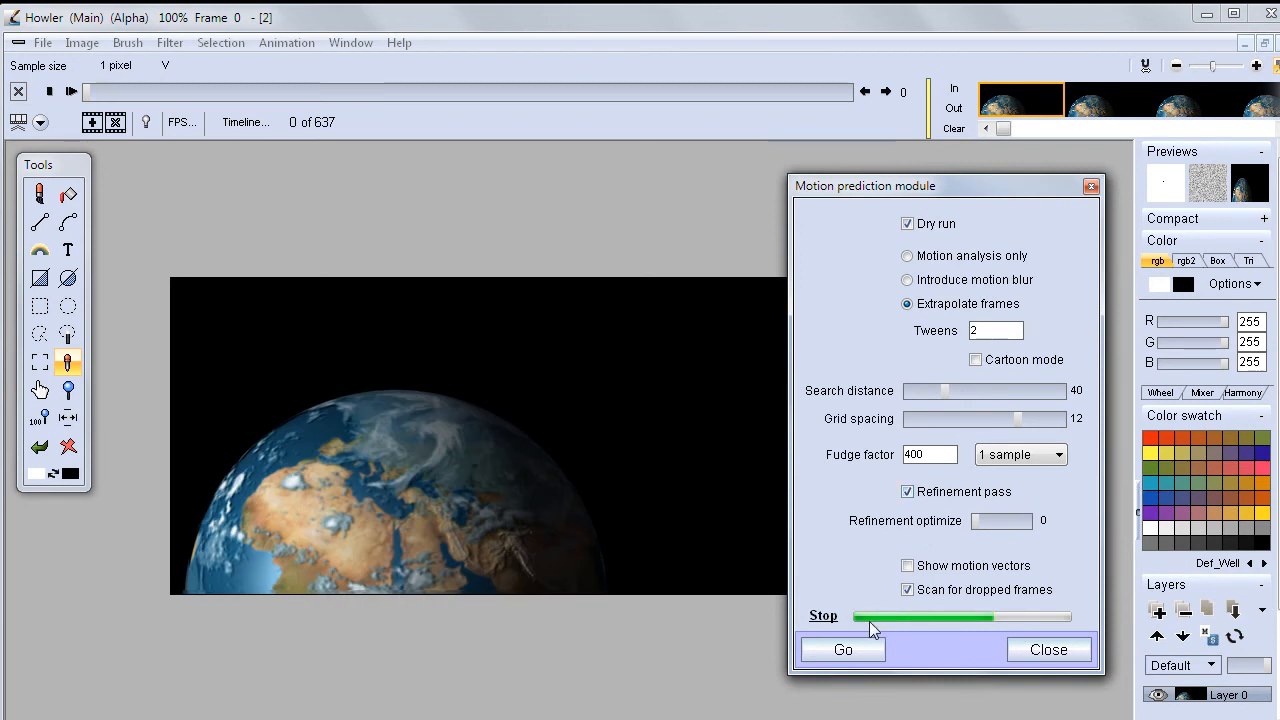
{"action": "left_click", "coordinate": [824, 616]}
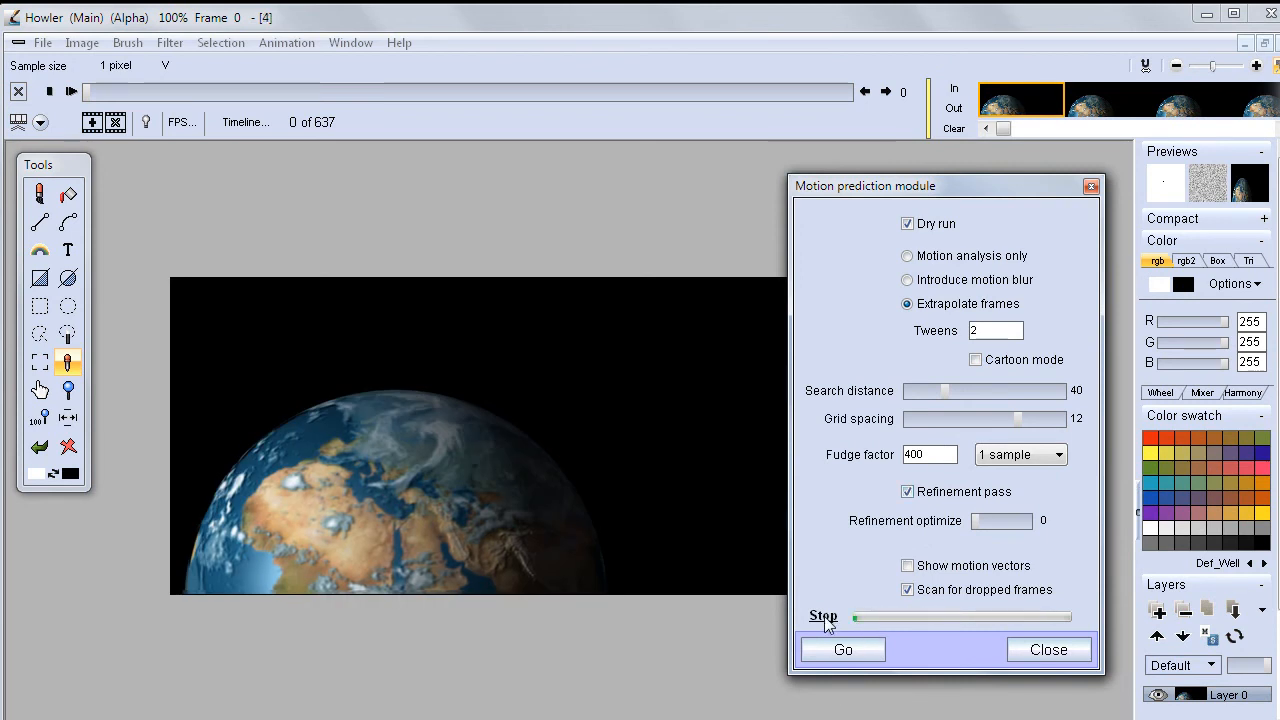
Turn the Refinement pass off and test the 1 sample extrapolation in a dry run, stopping it partway.
{"action": "left_click", "coordinate": [862, 651]}
{"action": "left_click", "coordinate": [769, 492]}
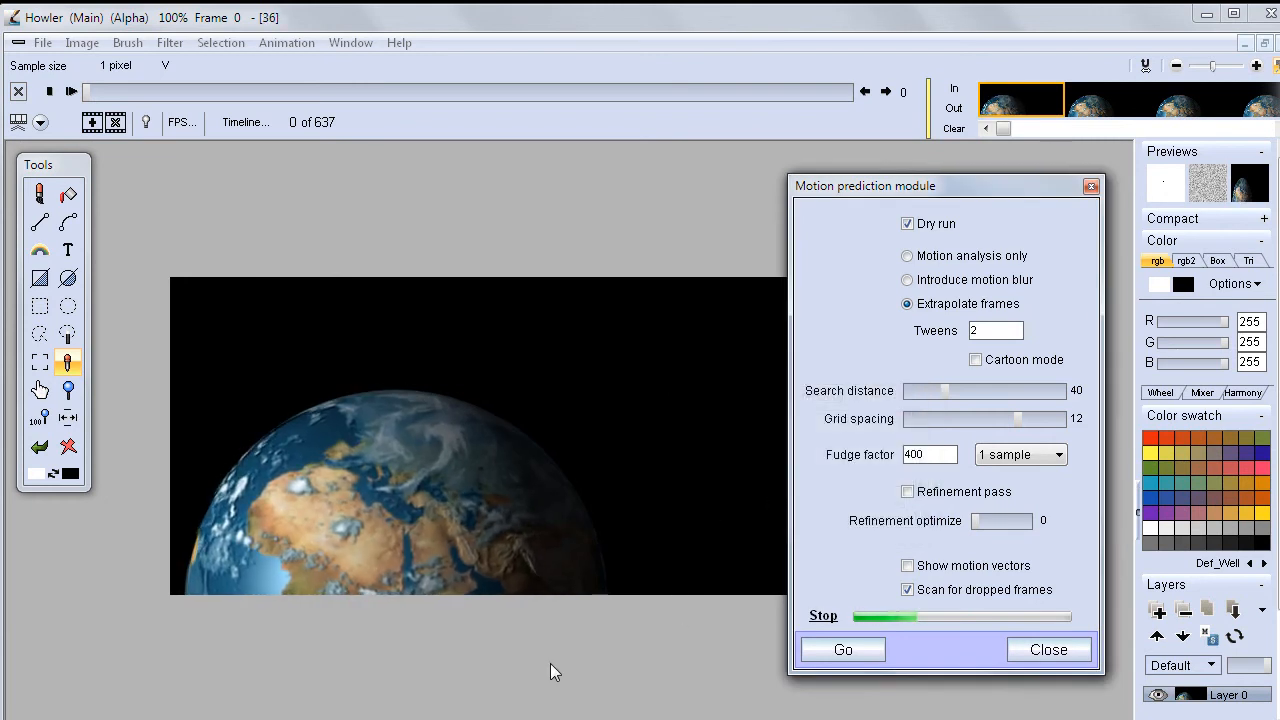
{"action": "left_click", "coordinate": [821, 614]}
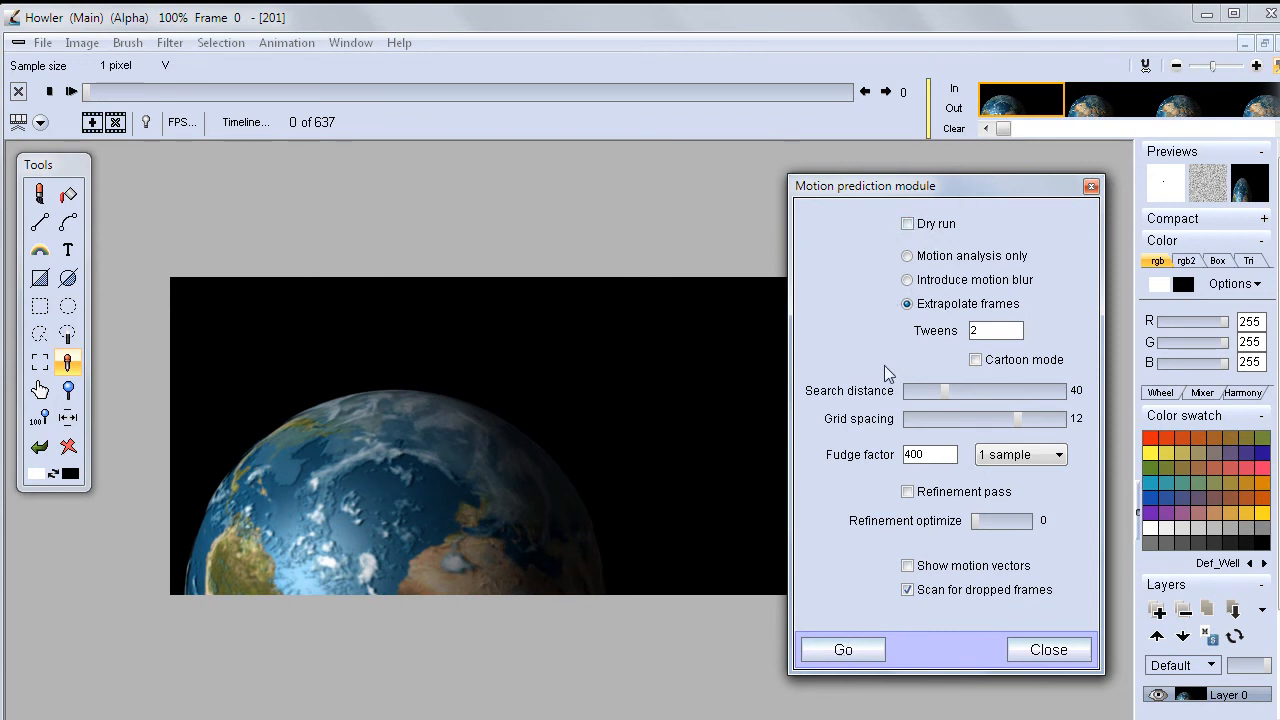
Turn off Dry run and generate the extrapolated animation with 2 tweens, 1 sample and no Refinement pass.
{"action": "left_click", "coordinate": [847, 656]}
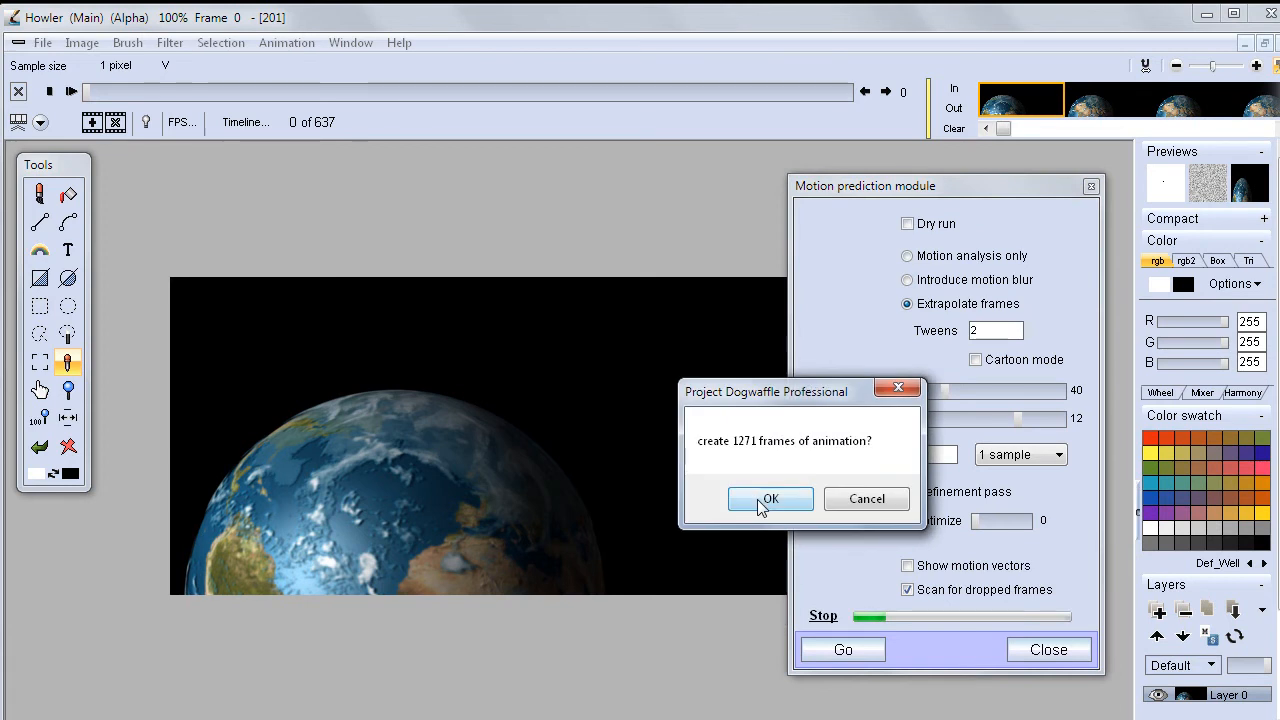
{"action": "left_click", "coordinate": [762, 500]}
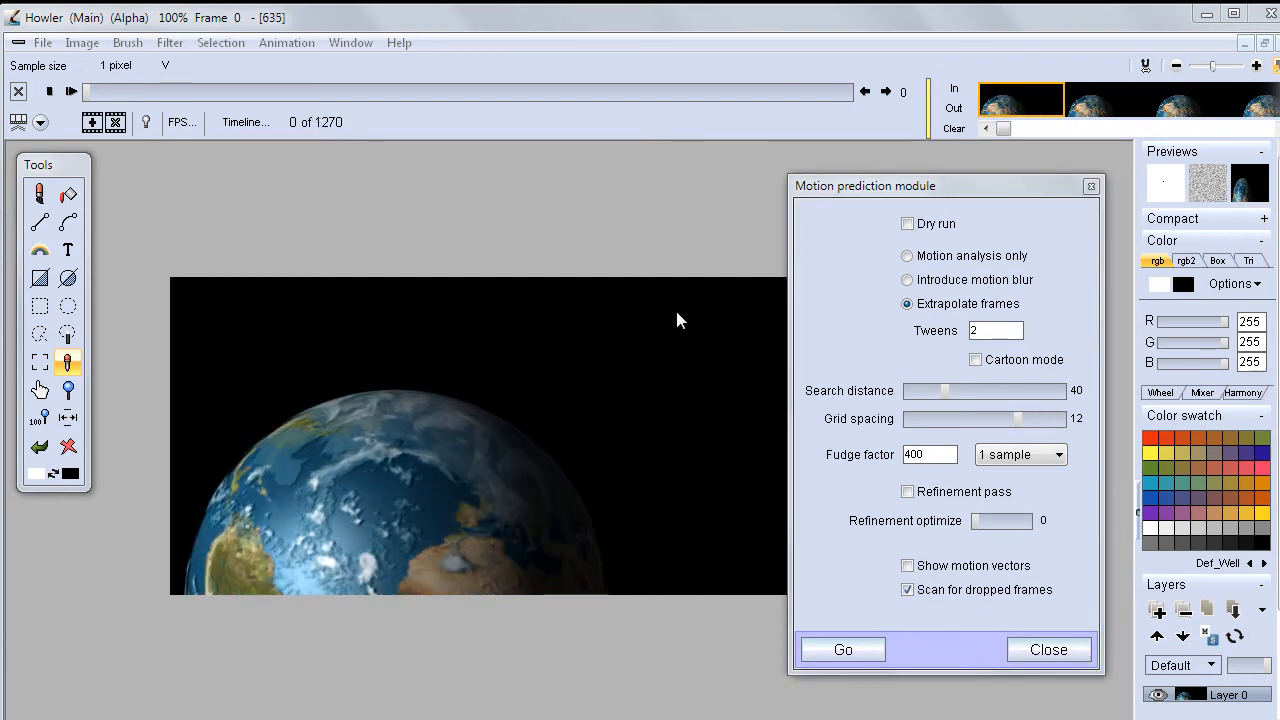
Scrub the generated animation to its end and back to frame 0, and delete that first frame.
{"action": "left_click_drag", "start_coordinate": [173, 93], "coordinate": [874, 97]}
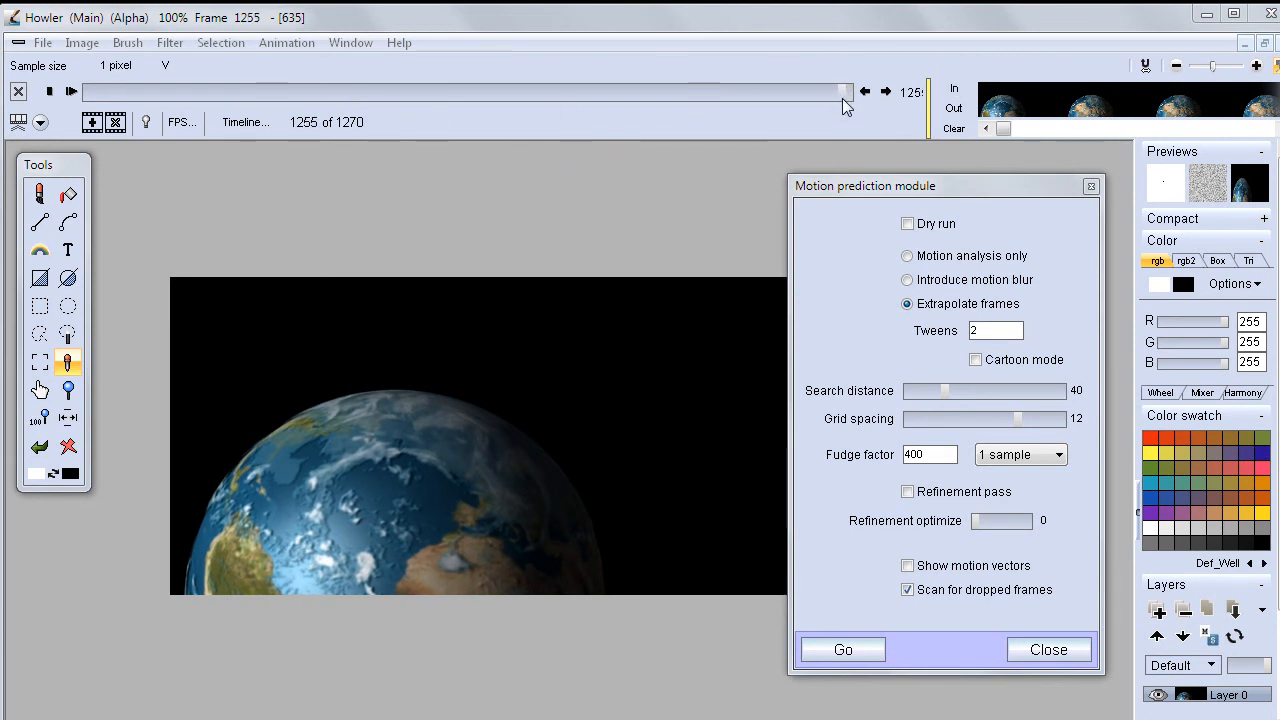
{"action": "left_click_drag", "start_coordinate": [851, 99], "coordinate": [74, 96]}
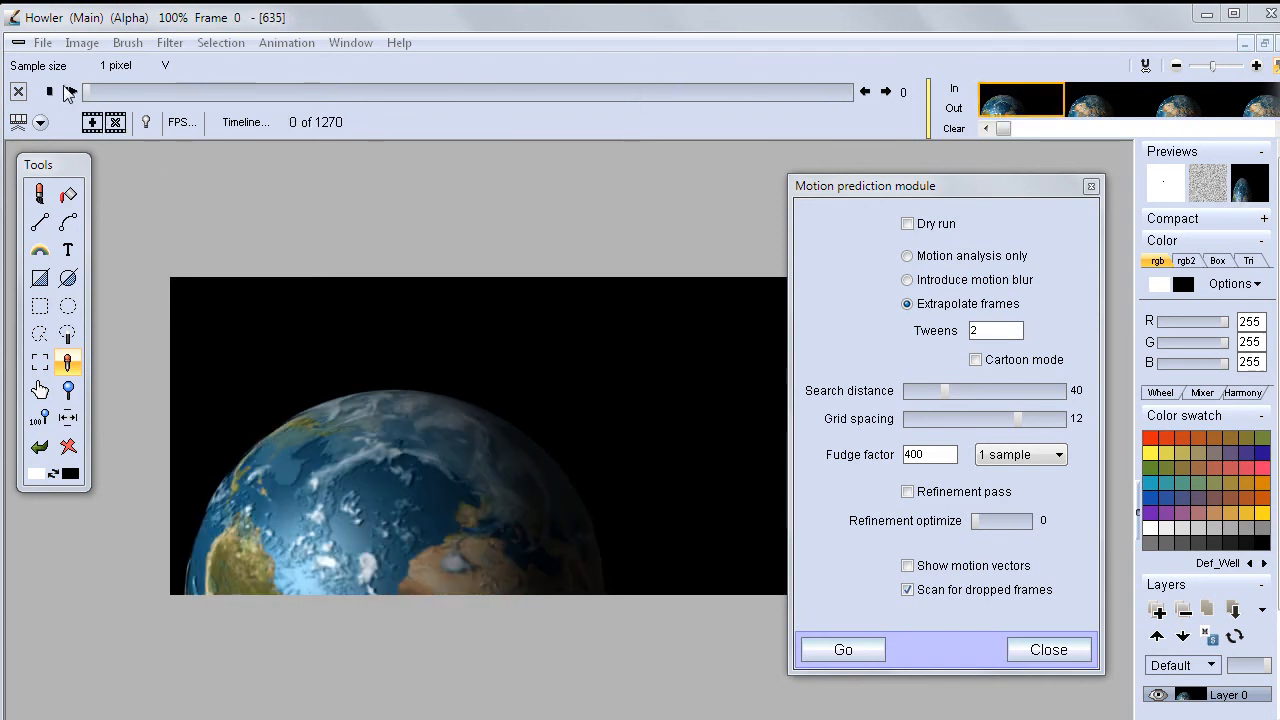
{"action": "mouse_move", "coordinate": [76, 90]}
{"action": "left_mouse_down"}
{"action": "mouse_move", "coordinate": [99, 92]}
{"action": "mouse_move", "coordinate": [72, 100]}
{"action": "left_mouse_up"}
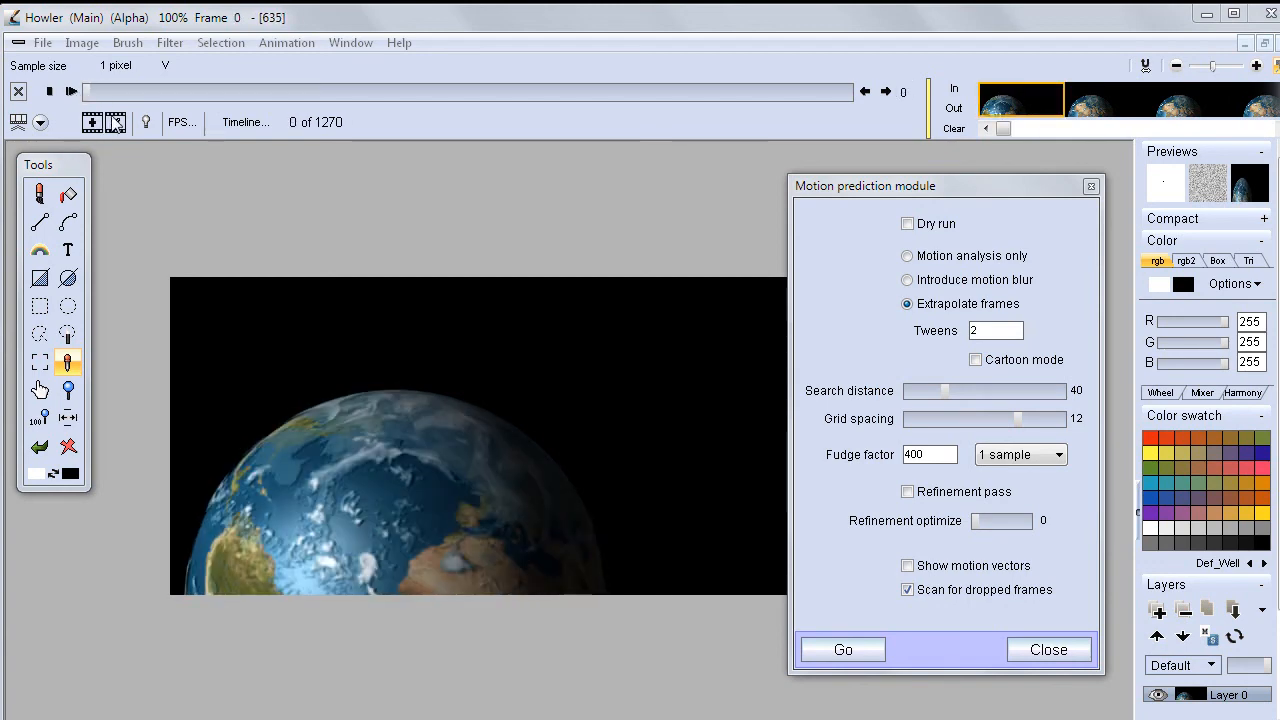
{"action": "left_click", "coordinate": [115, 122]}
Play the stretched animation with the Motion prediction module closed, and inspect the globe's rotation close up and near 100% magnification.
{"action": "left_click_drag", "start_coordinate": [91, 95], "coordinate": [72, 95]}
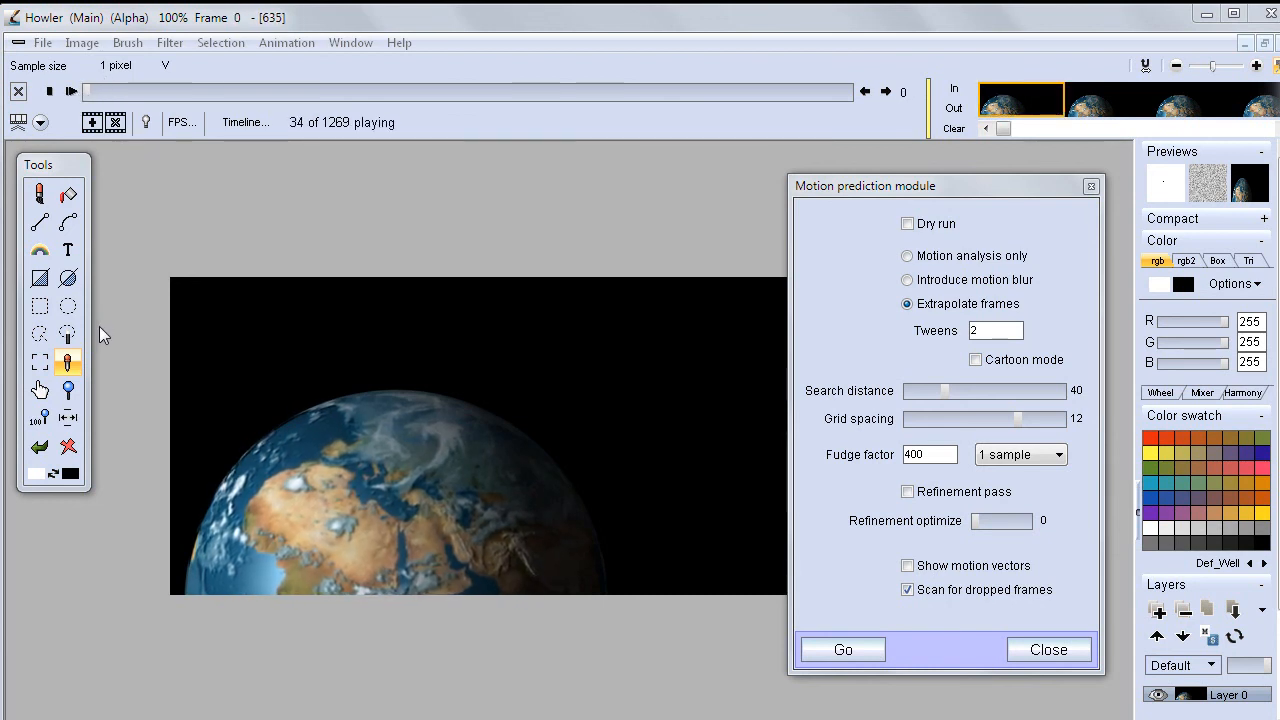
{"action": "left_click", "coordinate": [1091, 186]}
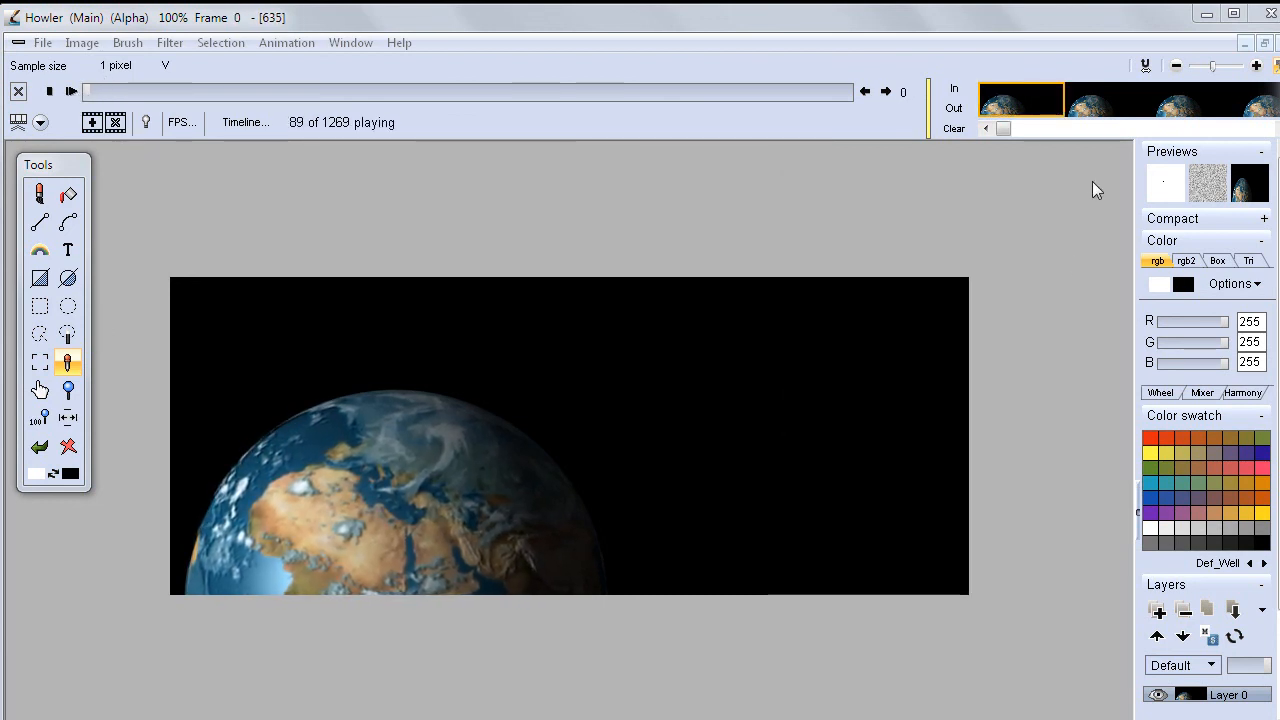
{"action": "scroll", "coordinate": [322, 507], "scroll_direction": "up", "scroll_amount": 3}
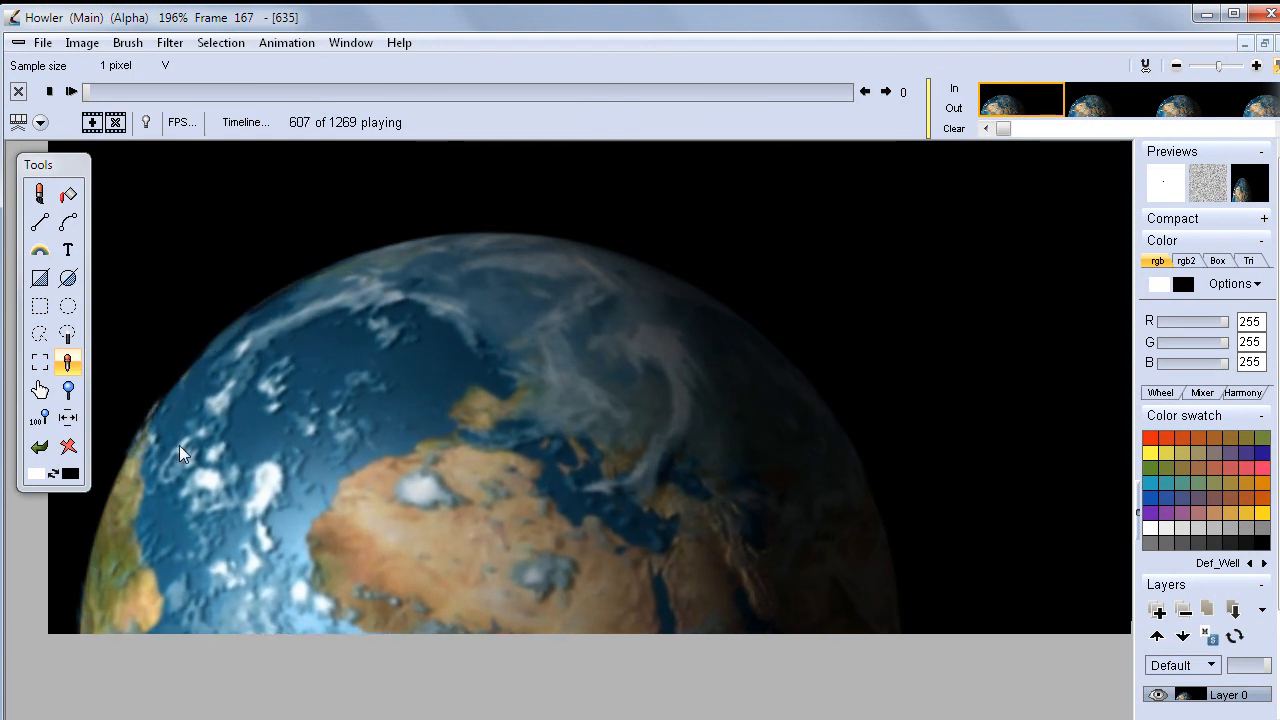
{"action": "scroll", "coordinate": [780, 469], "scroll_direction": "down", "scroll_amount": 4}
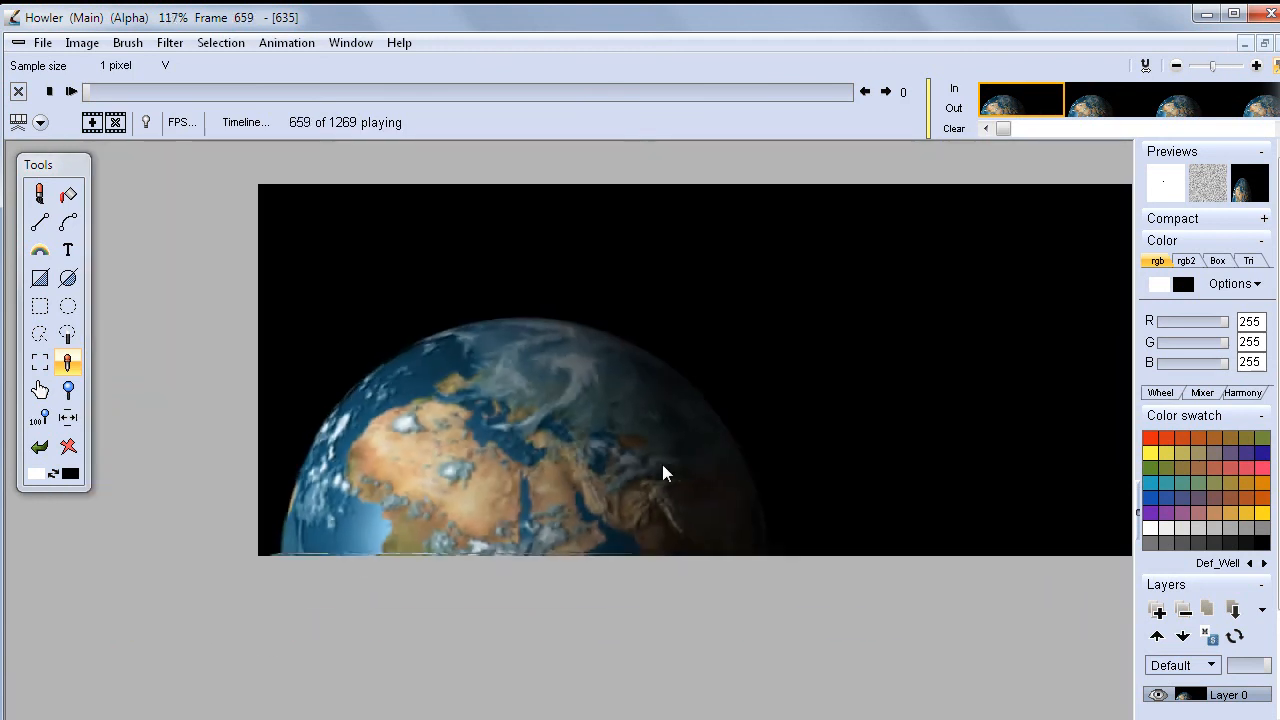
{"action": "left_click_drag", "start_coordinate": [565, 411], "coordinate": [598, 389]}
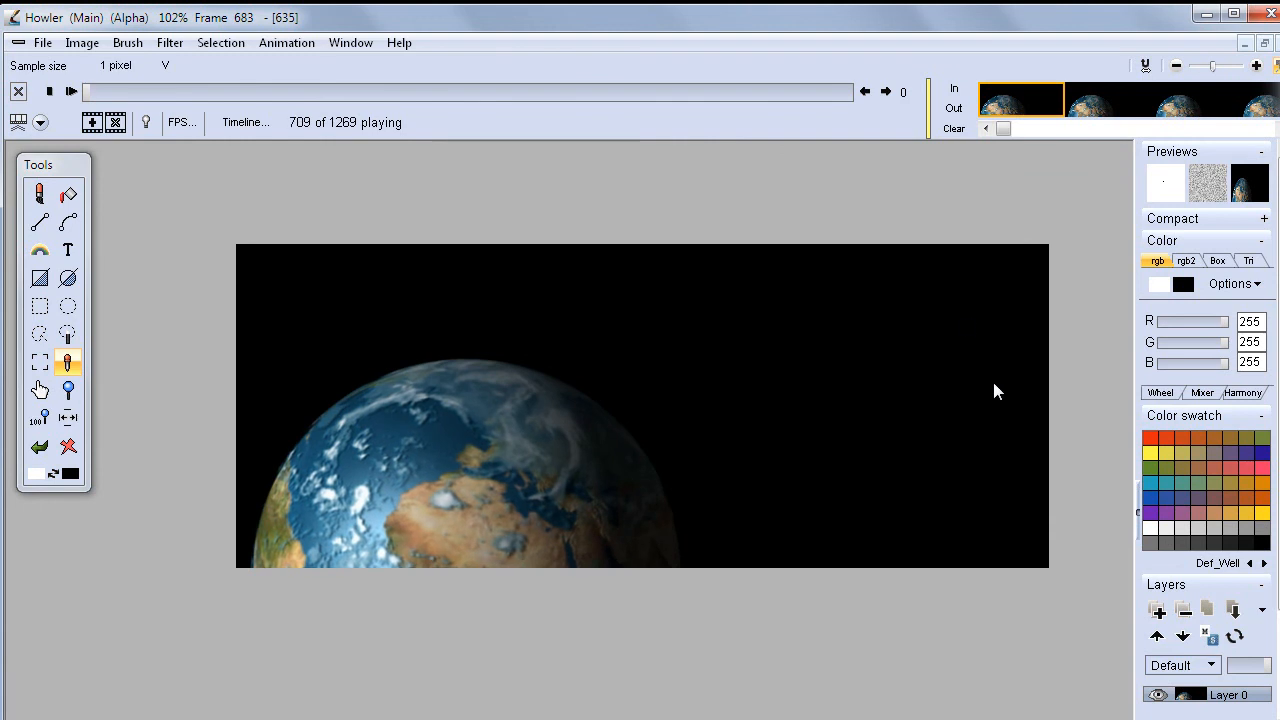